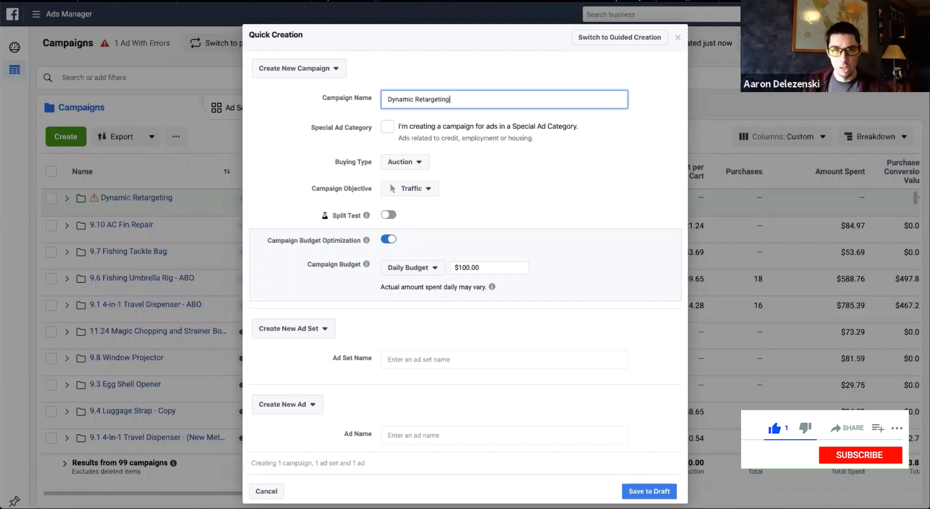
# Change the objective of the new Dynamic Retargeting campaign to Catalog sales
pyautogui.click(284, 159)
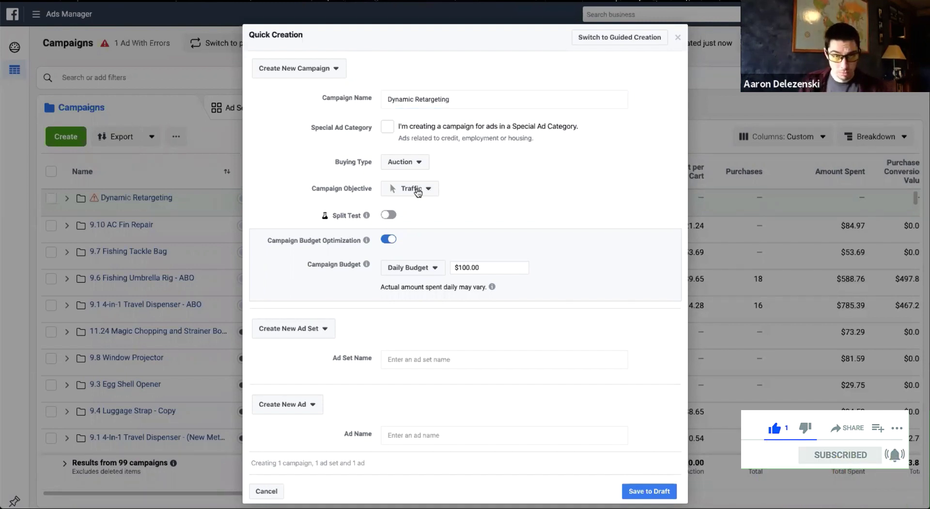
pyautogui.click(437, 190)
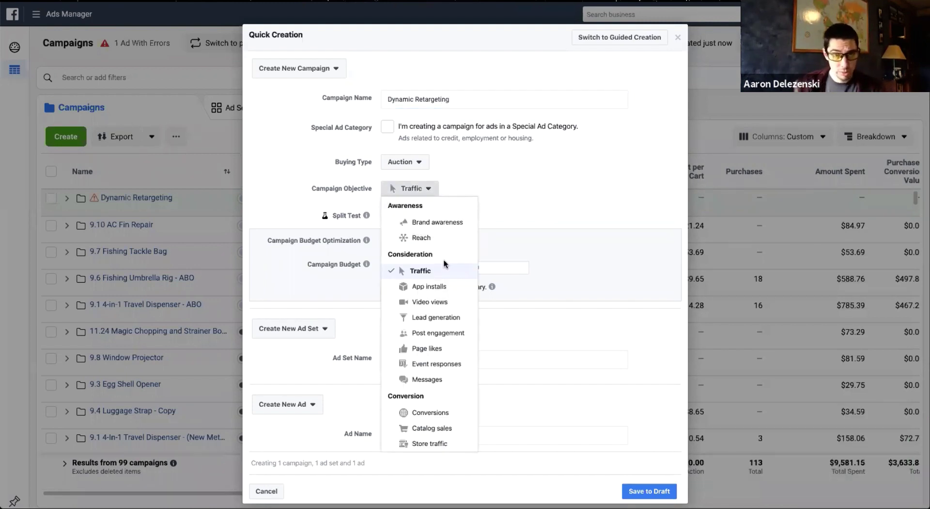
pyautogui.scroll(-1, 444, 260)
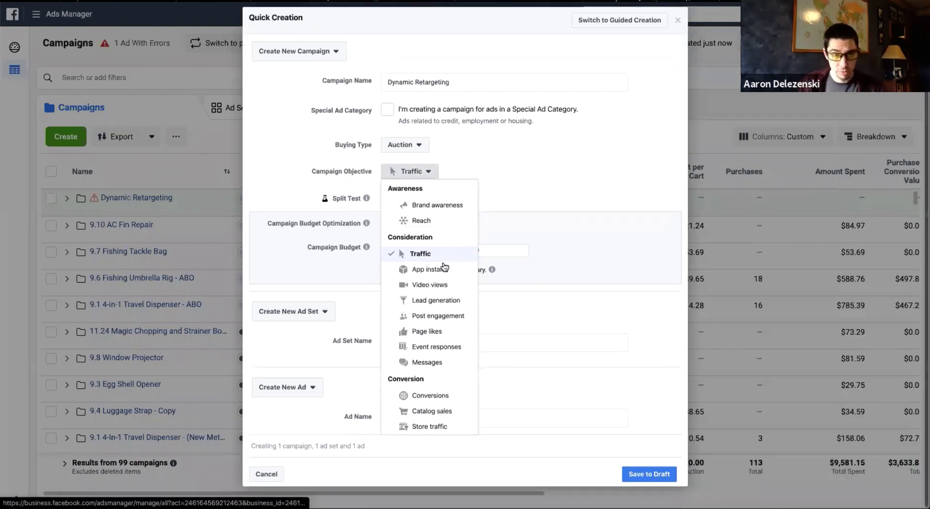
pyautogui.click(435, 412)
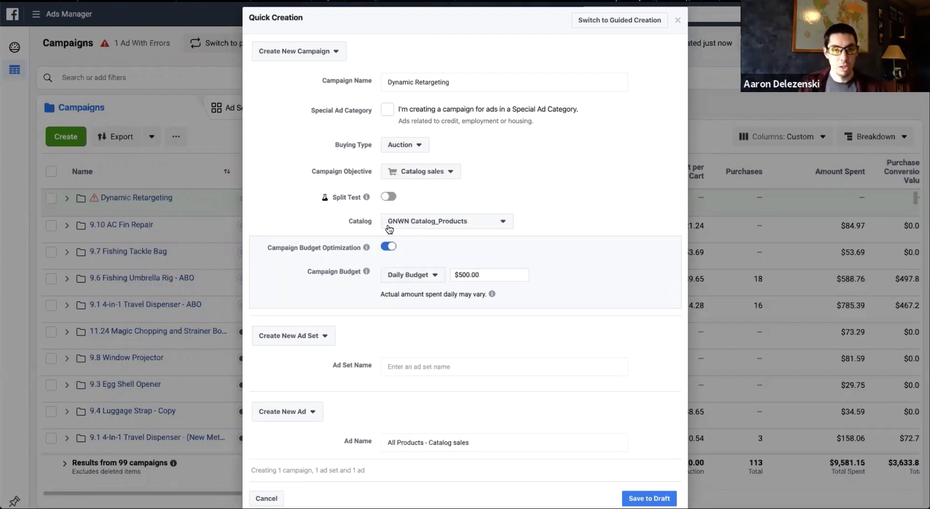
# Set the campaign's daily budget to $20
pyautogui.scroll(-1, 444, 294)
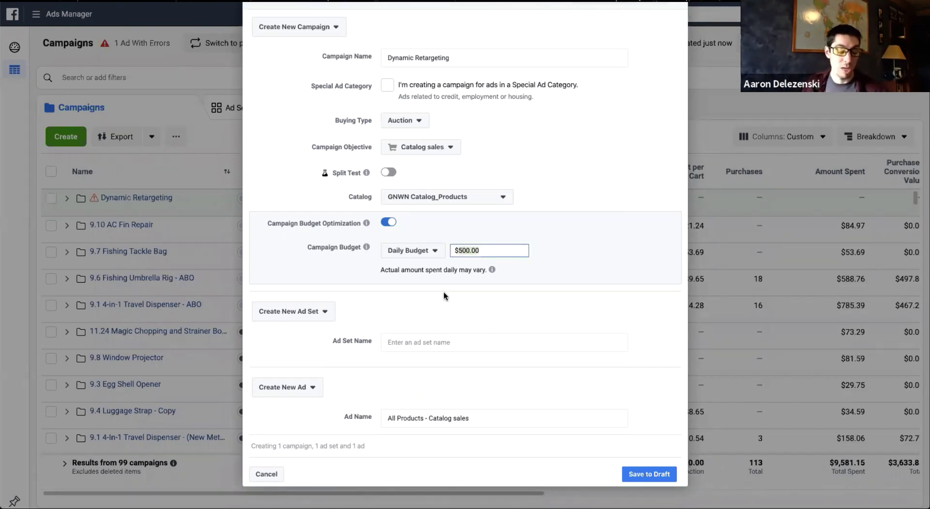
pyautogui.press('BackSpace')
pyautogui.press('BackSpace')
pyautogui.press('BackSpace')
pyautogui.press('BackSpace')
pyautogui.press('BackSpace')
pyautogui.press('BackSpace')
pyautogui.write('20')
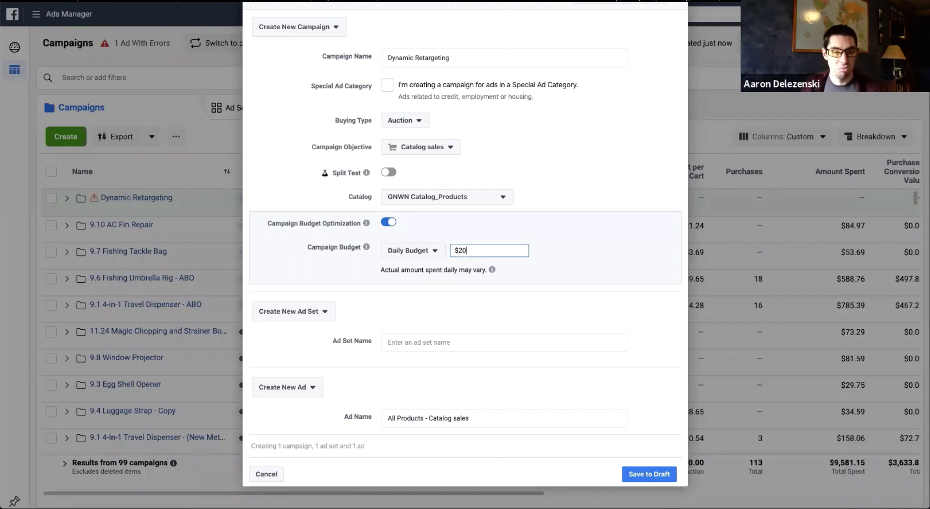
pyautogui.click(460, 309)
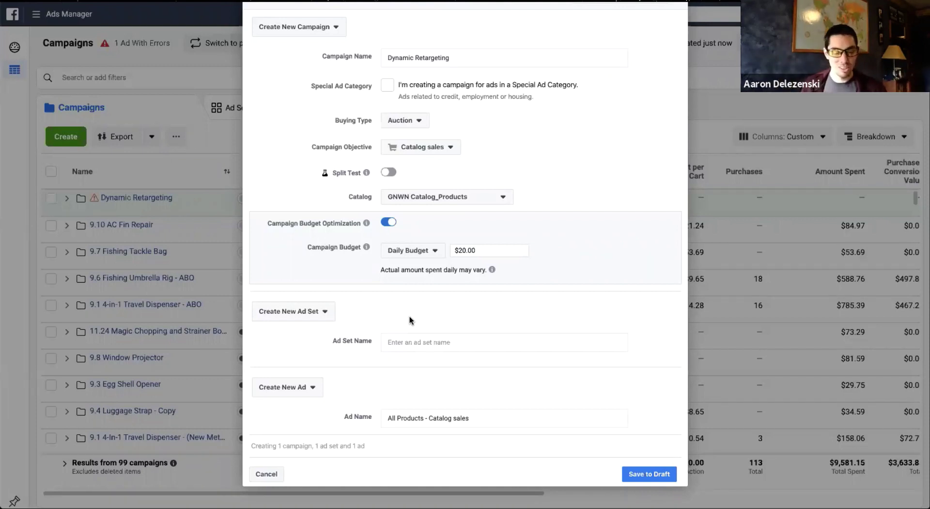
# Name the new ad set "DR L5" and save the campaign, ad set and ad as a draft
pyautogui.click(385, 341)
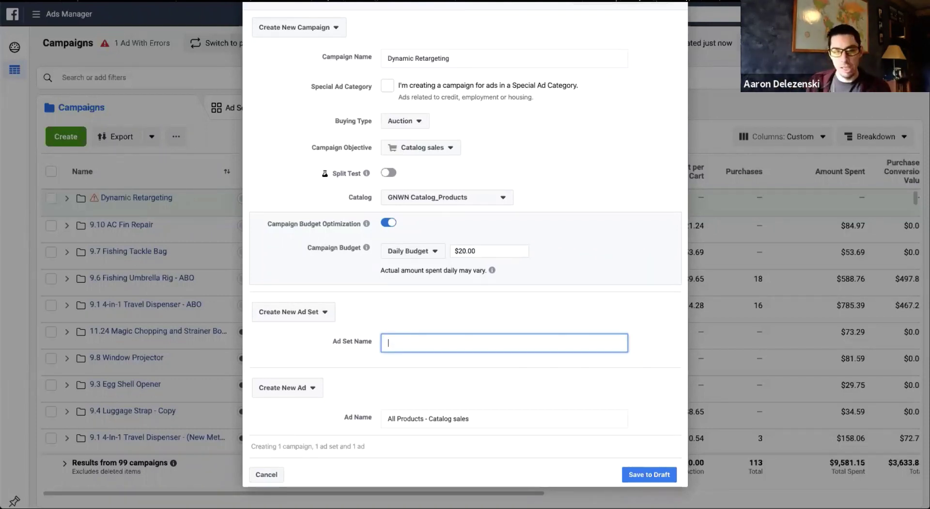
pyautogui.write('DR L5')
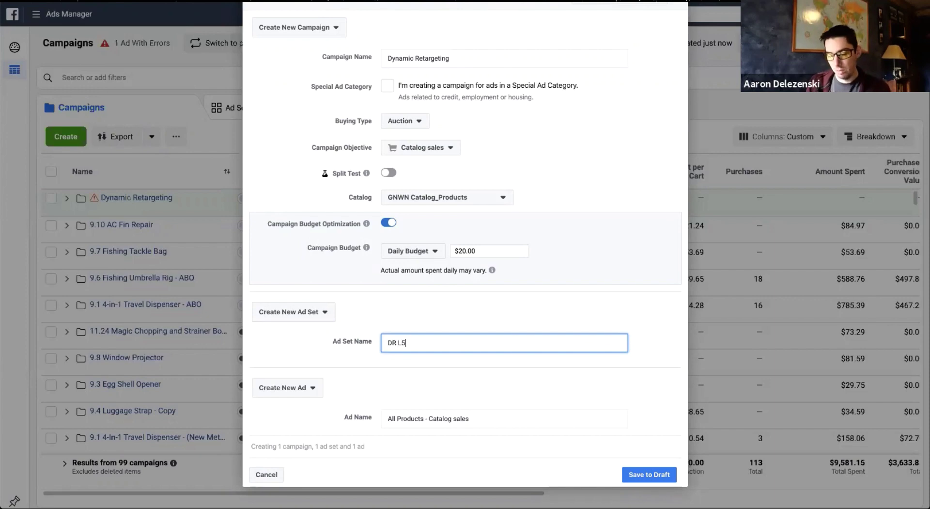
pyautogui.click(667, 475)
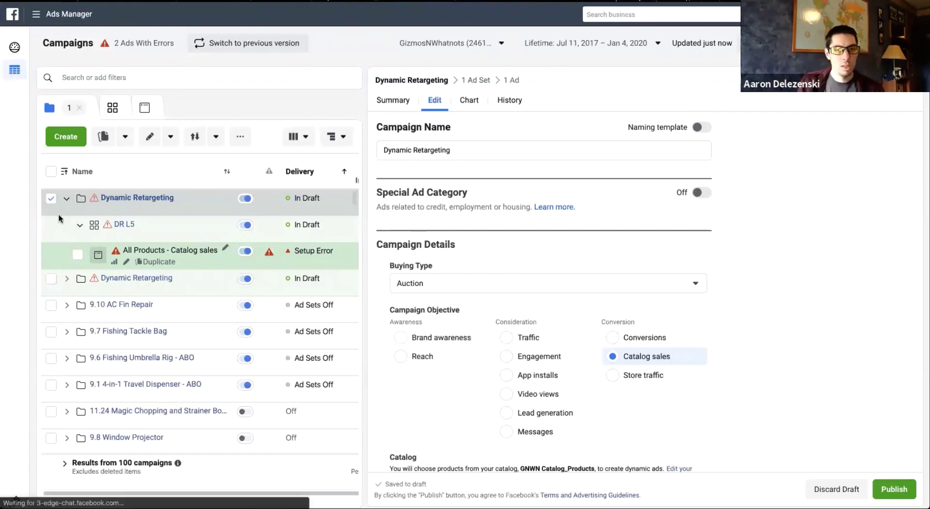
# Open the All Products - Catalog sales ad under DR L5 for editing and go to its empty primary text
pyautogui.click(82, 259)
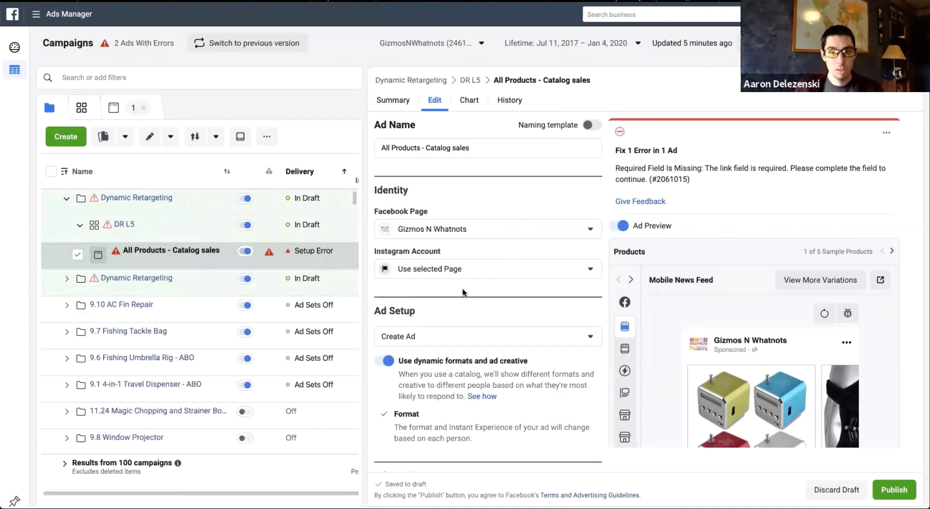
pyautogui.scroll(-4, 463, 292)
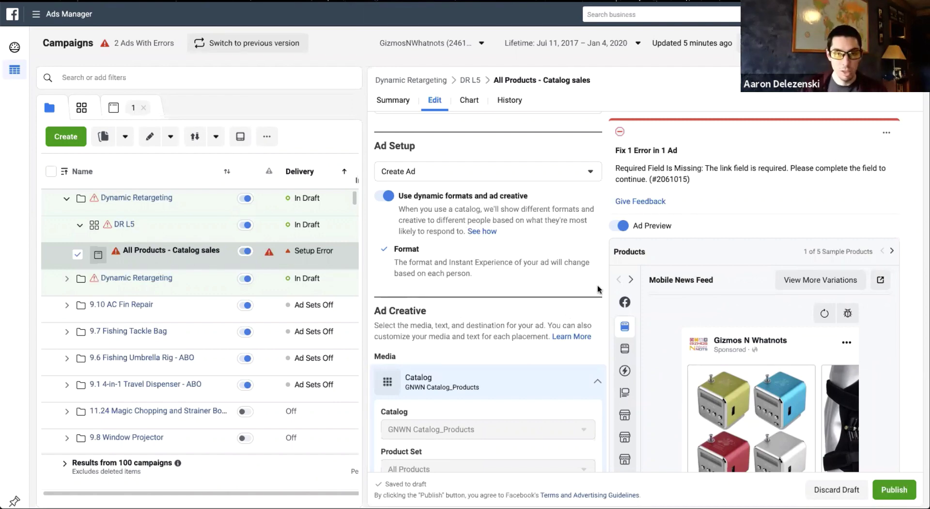
pyautogui.scroll(-5, 490, 291)
pyautogui.click(415, 326)
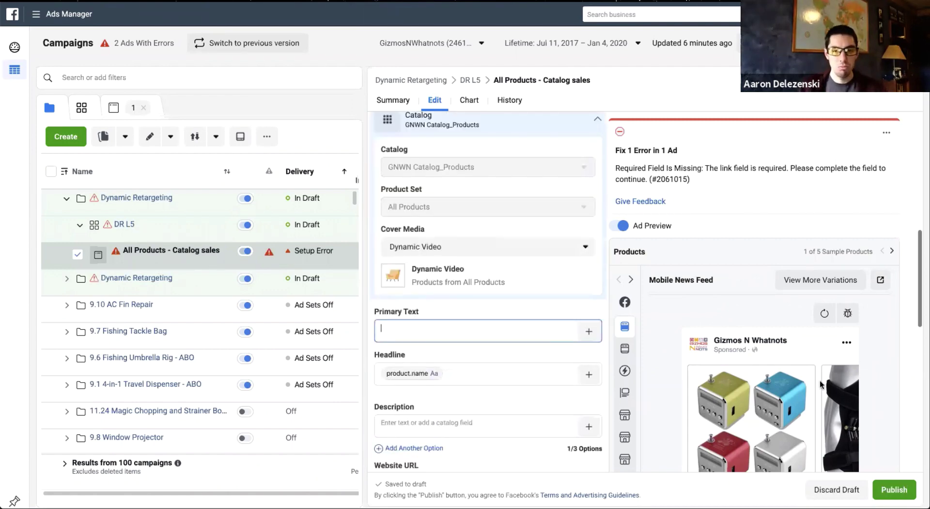
# Examine the ad preview, the catalog media settings and the available cover media options
pyautogui.scroll(-4, 779, 278)
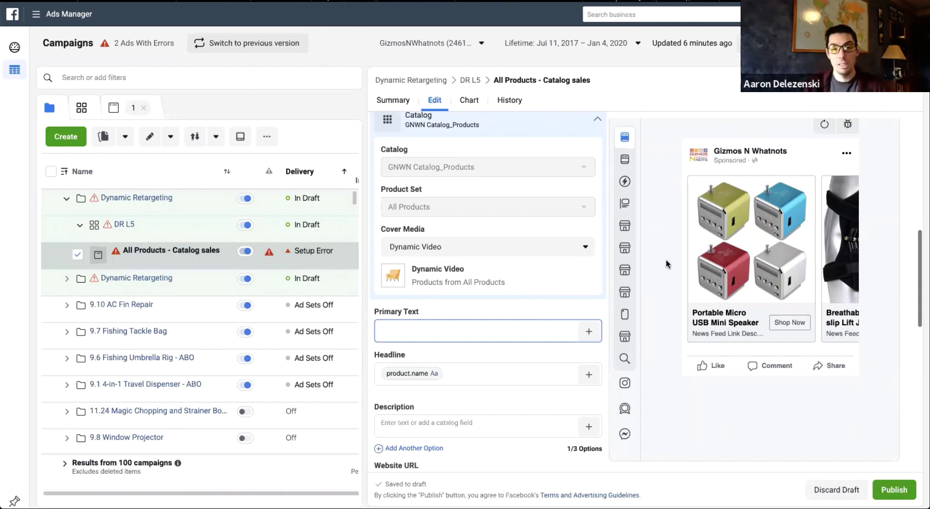
pyautogui.scroll(-1, 434, 306)
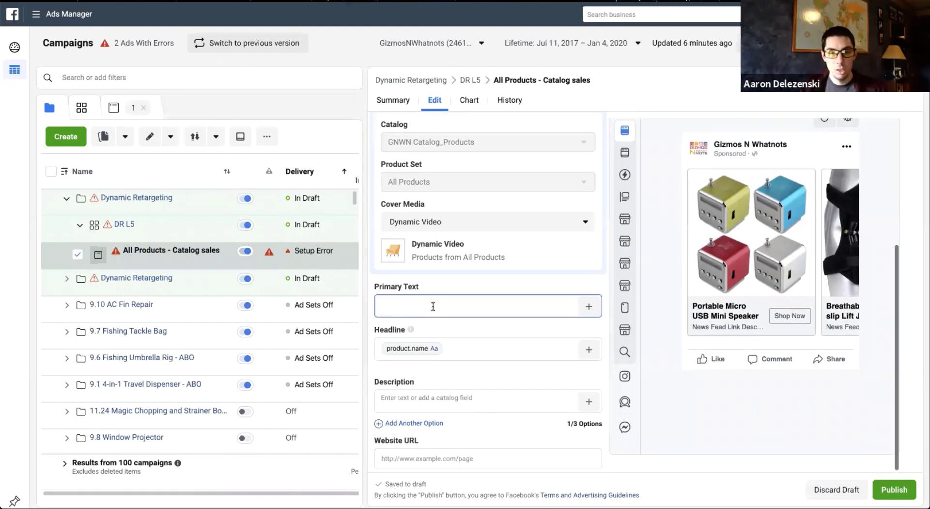
pyautogui.scroll(2, 441, 307)
pyautogui.scroll(2, 441, 307)
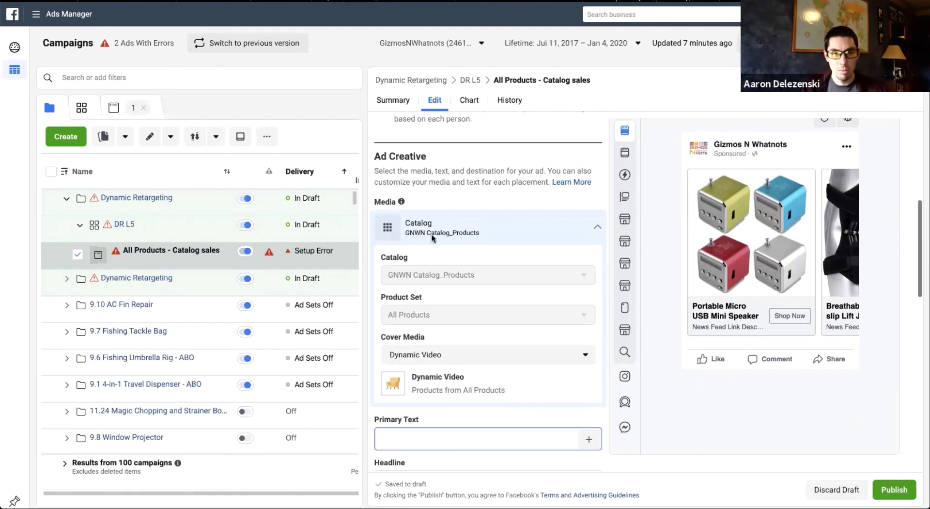
pyautogui.scroll(-1, 422, 234)
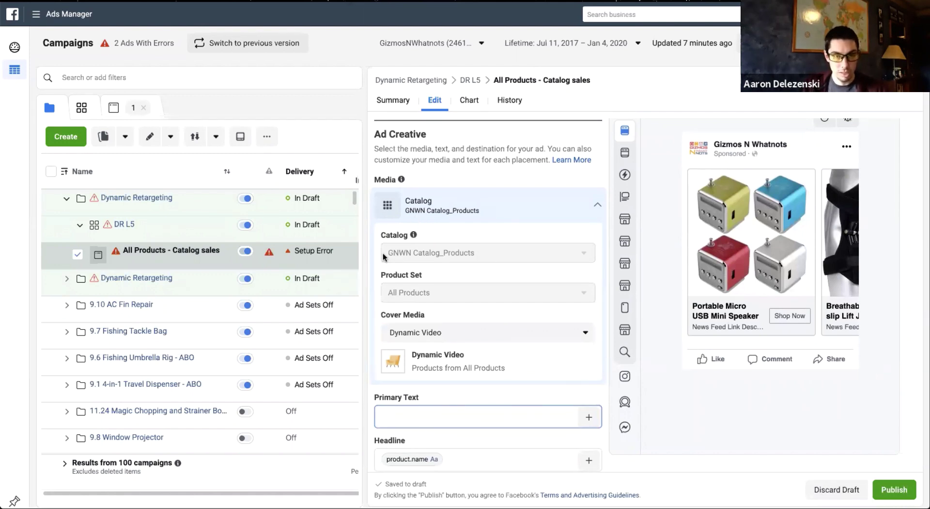
pyautogui.click(586, 335)
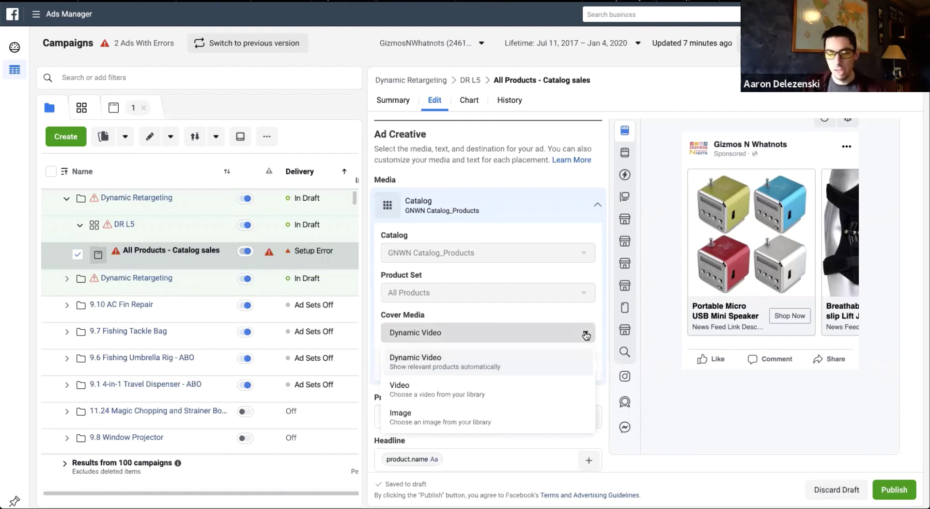
pyautogui.click(586, 335)
pyautogui.click(586, 336)
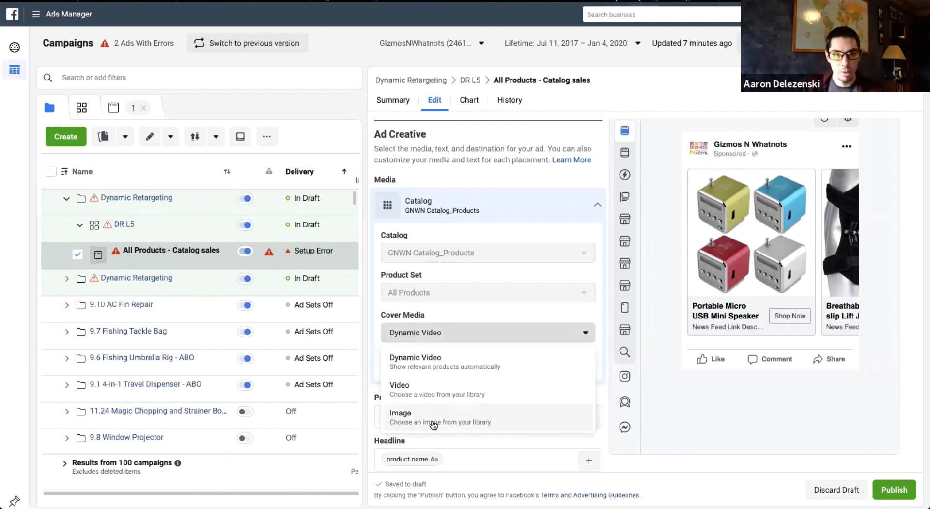
pyautogui.scroll(-2, 431, 421)
# Begin the ad's primary text with "We noticed you visited our store but left, did life get in the way?"
pyautogui.click(511, 327)
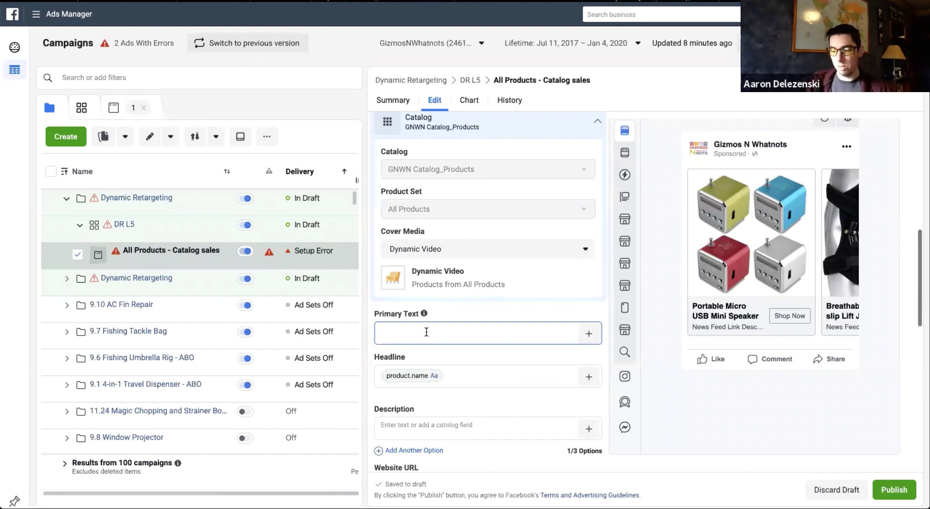
pyautogui.write('We noticed you')
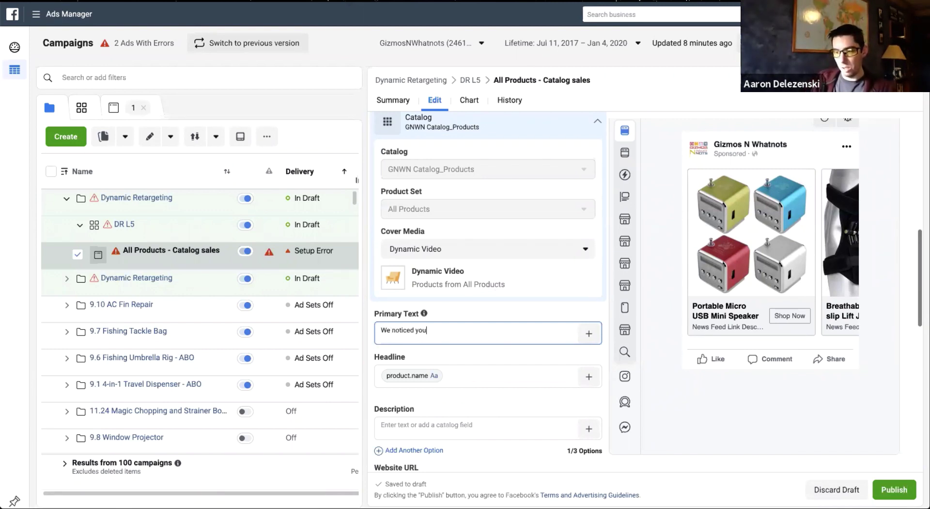
pyautogui.write(' visited our store but le')
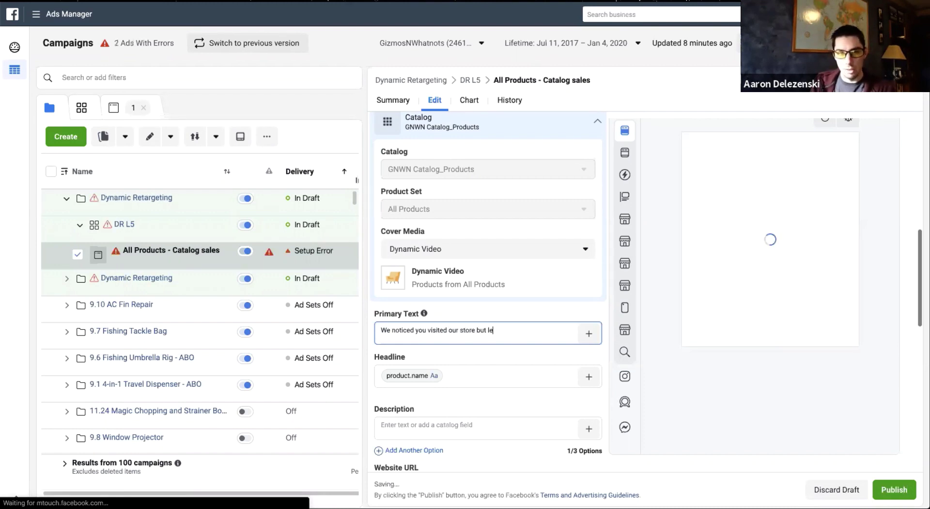
pyautogui.write('ft, did life get in the way? That')
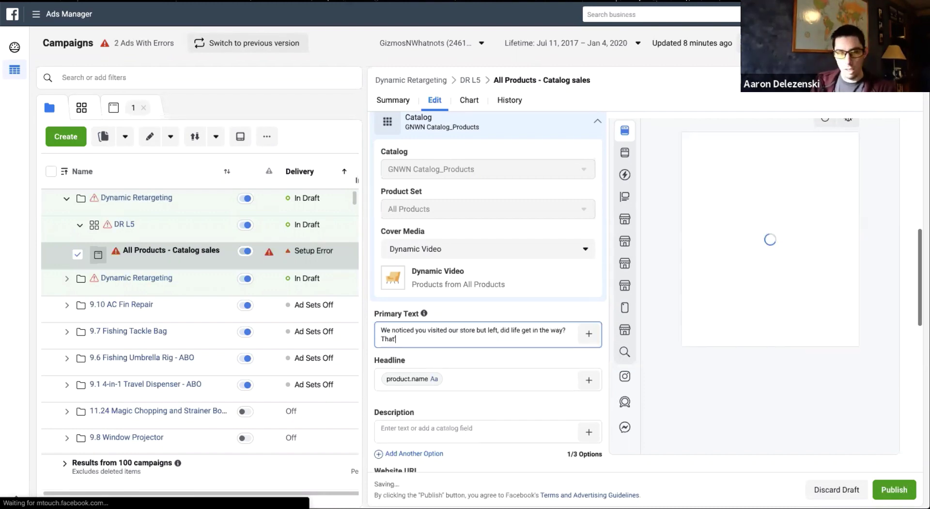
# Continue the primary text with "That's ok, it happens to the best of us, but we're here for you. :-)"
pyautogui.write("'s ok, it happens")
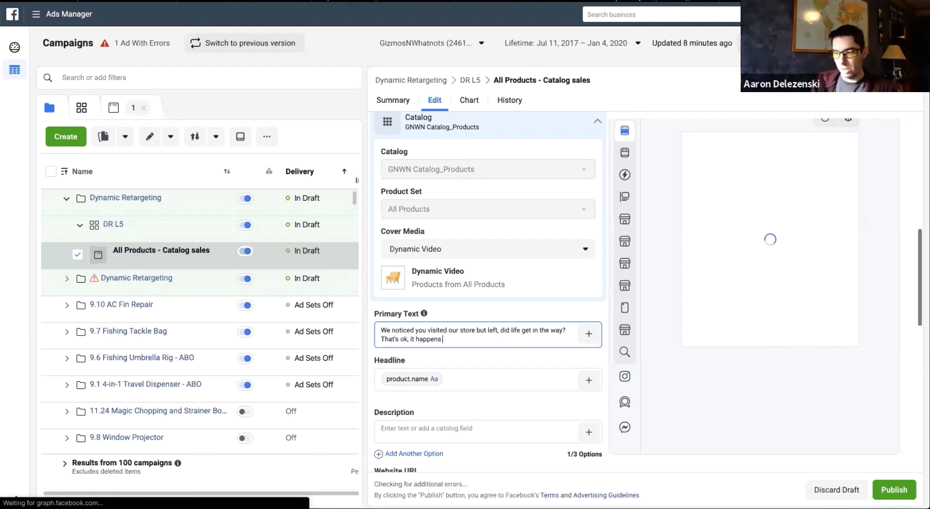
pyautogui.write(' to the best of us,')
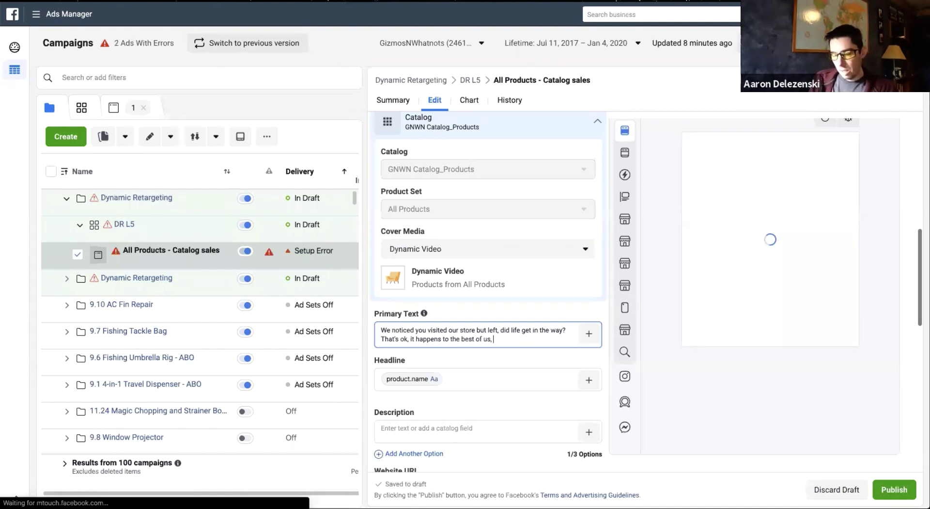
pyautogui.write(" but we're here")
pyautogui.write(' for you. :-)')
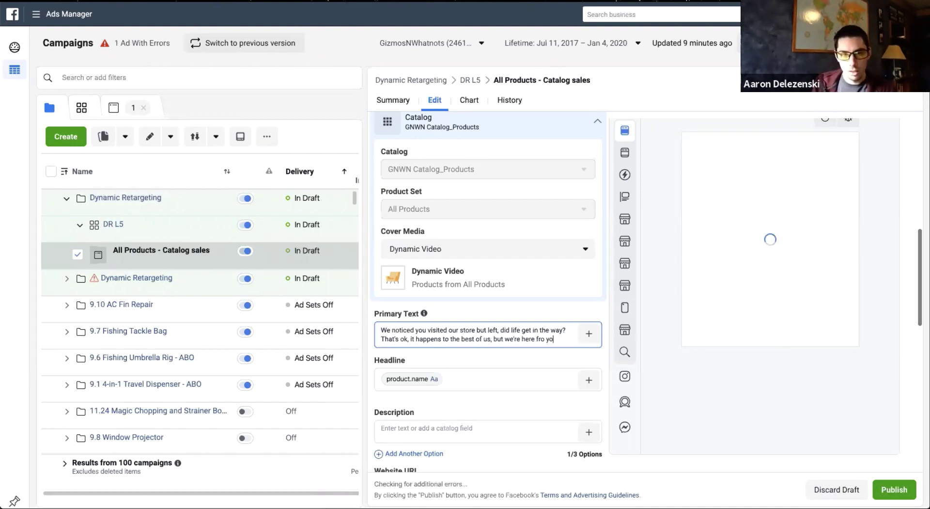
# Add a second paragraph to the primary text reading "Come back and have a second look."
pyautogui.press('Return')
pyautogui.press('Return')
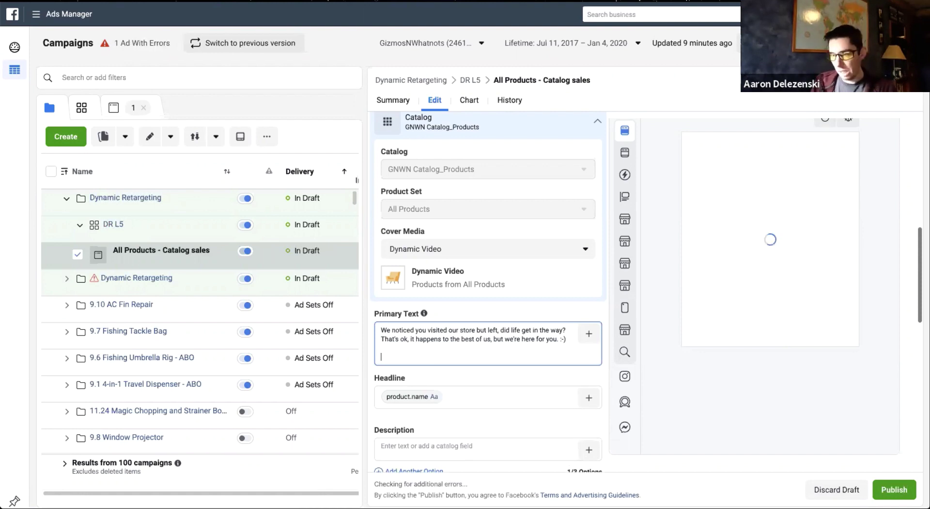
pyautogui.write('Come back and have a second look.')
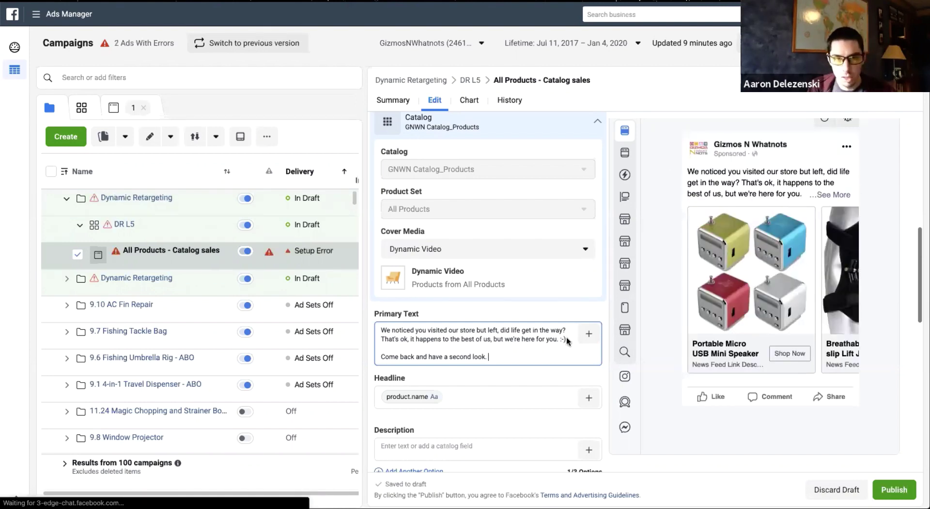
# Replace the ":-)" in the primary text with the smiling face with squinting eyes emoji
pyautogui.press('Delete')
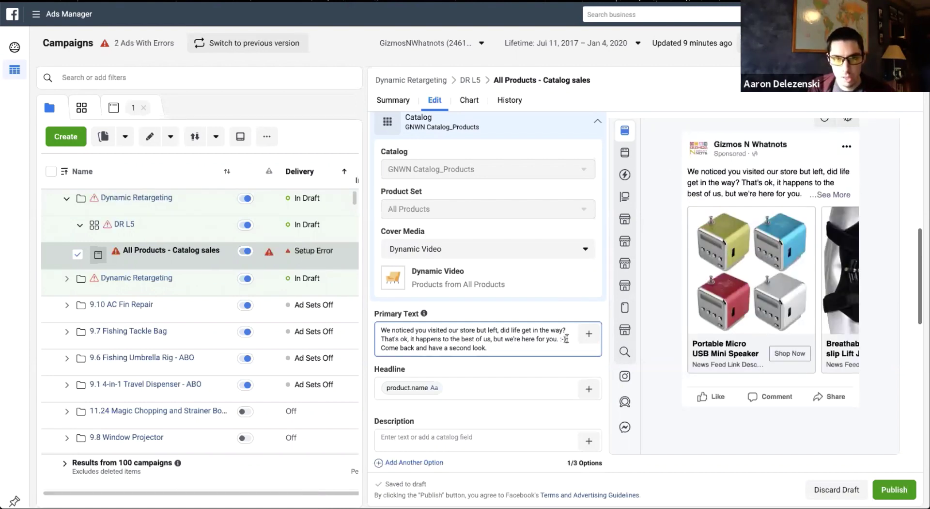
pyautogui.press('ctrl+super+space')
pyautogui.doubleClick(833, 124)
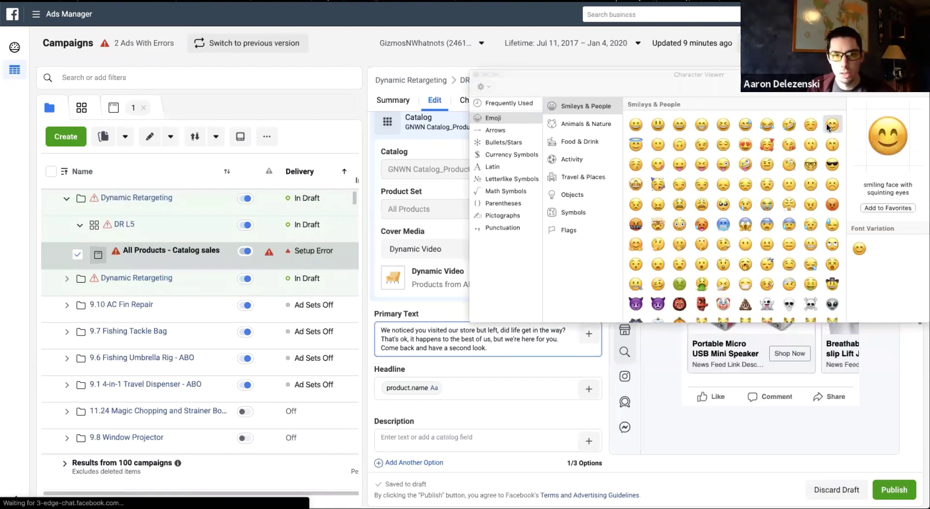
# Find the eyes emoji by searching for "eye" and insert it after "Come back and have a second look."
pyautogui.click(719, 117)
pyautogui.write('eye')
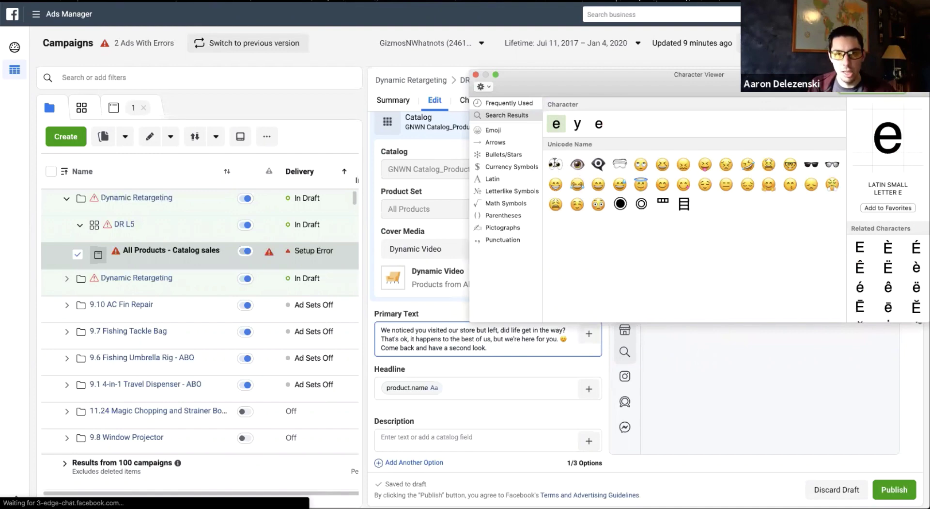
pyautogui.doubleClick(556, 164)
# Start a new paragraph with the right arrow emoji at the end of the primary text and clear the character viewer away
pyautogui.press('Return')
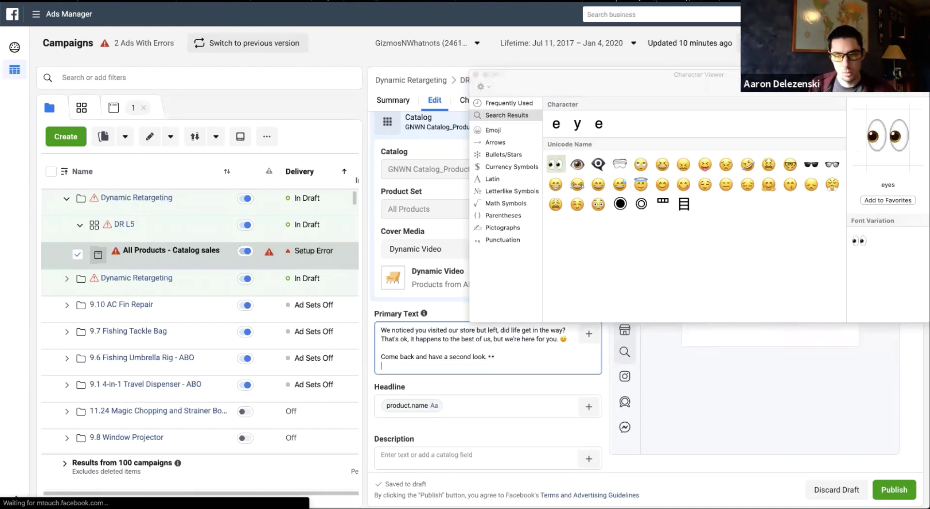
pyautogui.press('Return')
pyautogui.click(508, 103)
pyautogui.doubleClick(662, 132)
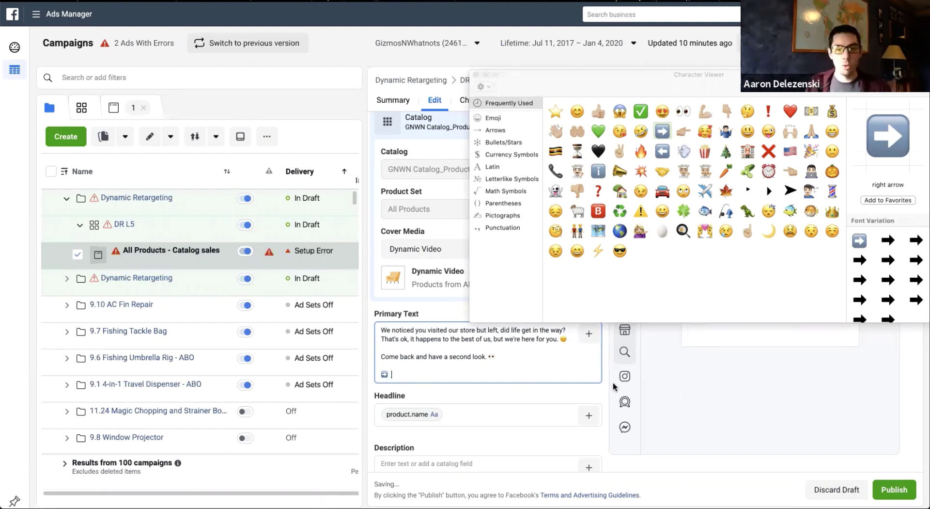
pyautogui.moveTo(733, 73); pyautogui.dragTo(714, 1)
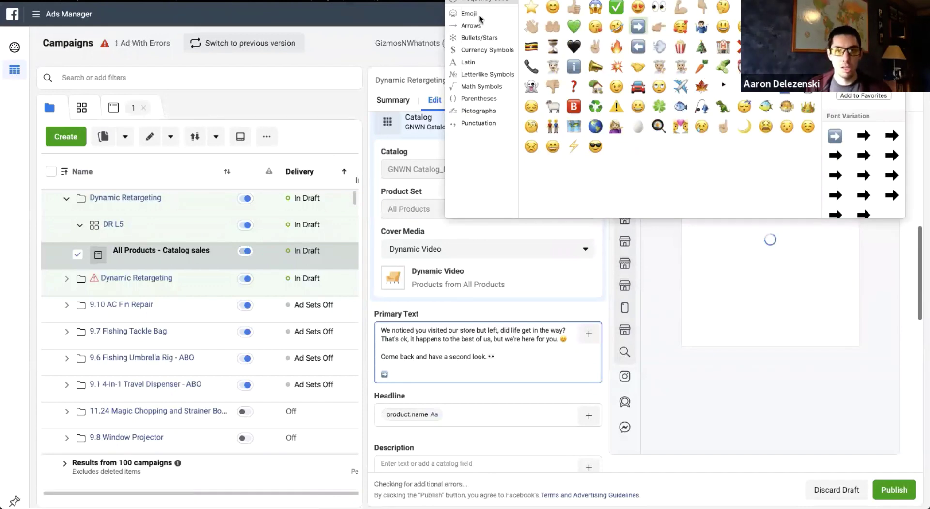
pyautogui.click(684, 245)
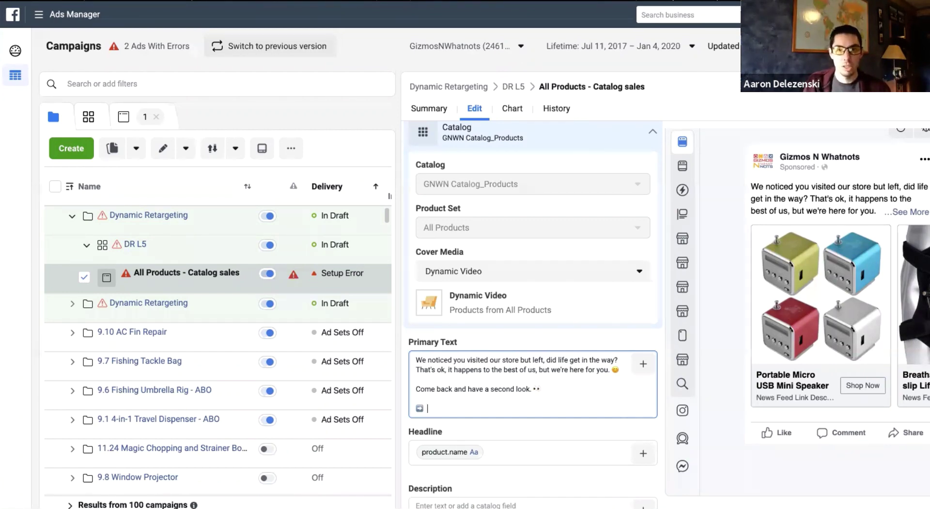
pyautogui.hotkey('alt', 'Tab')
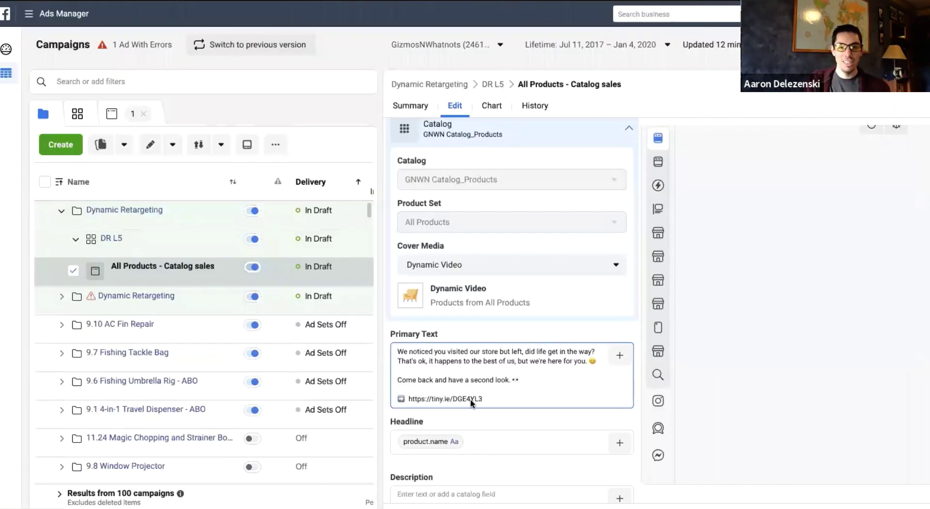
pyautogui.press('ctrl+super+space')
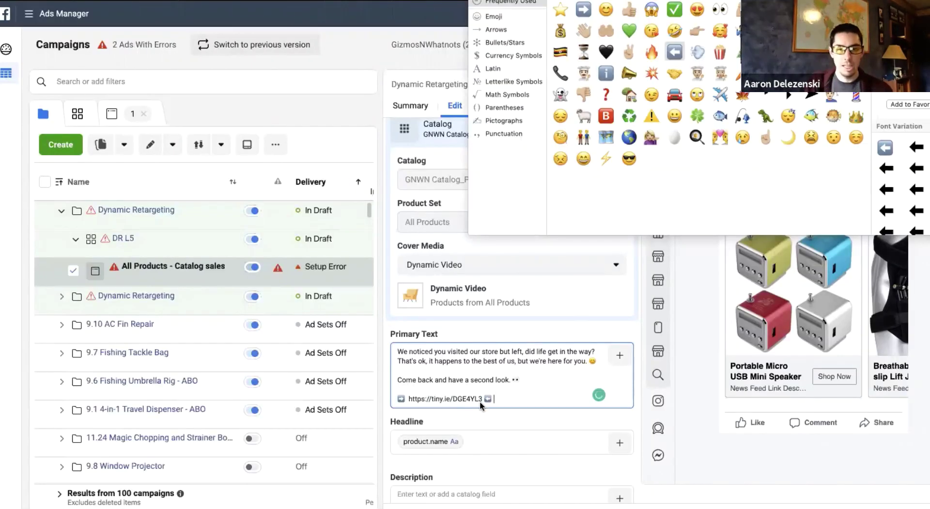
pyautogui.click(481, 405)
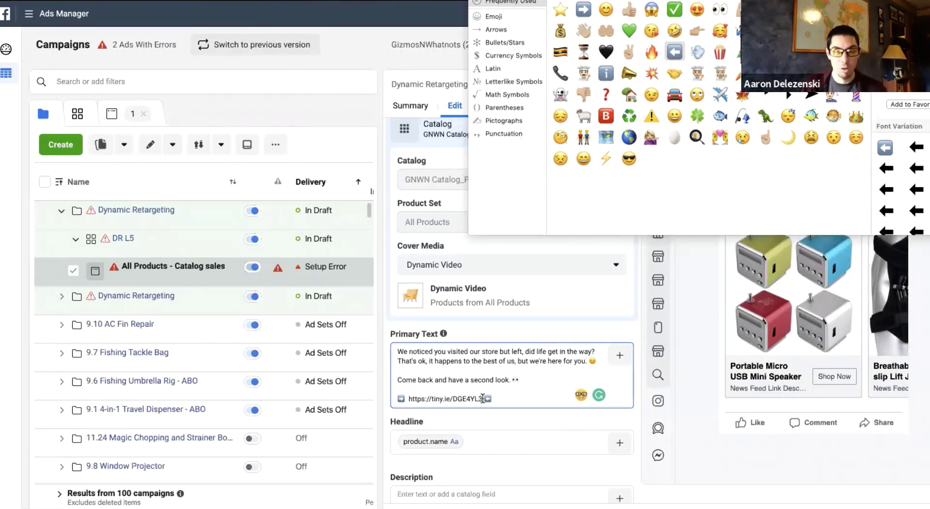
pyautogui.scroll(-1, 483, 398)
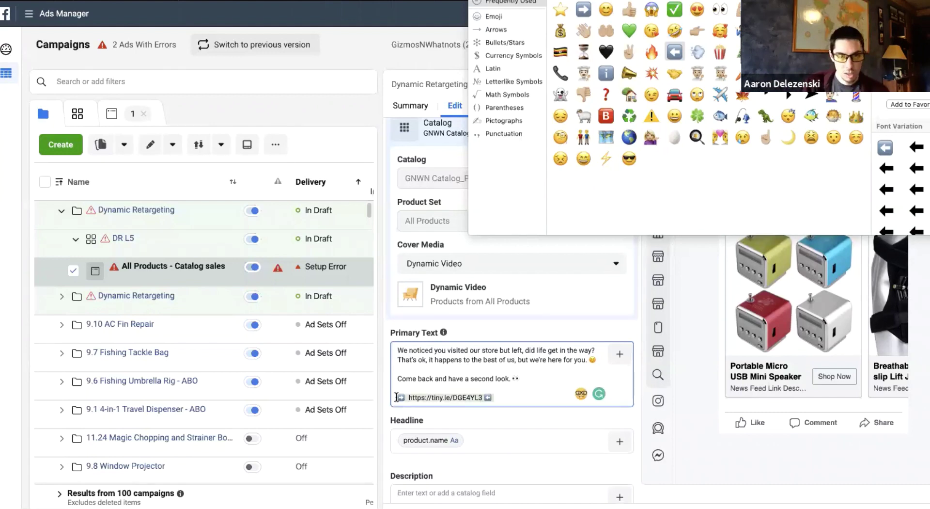
pyautogui.click(505, 399)
pyautogui.press('Return')
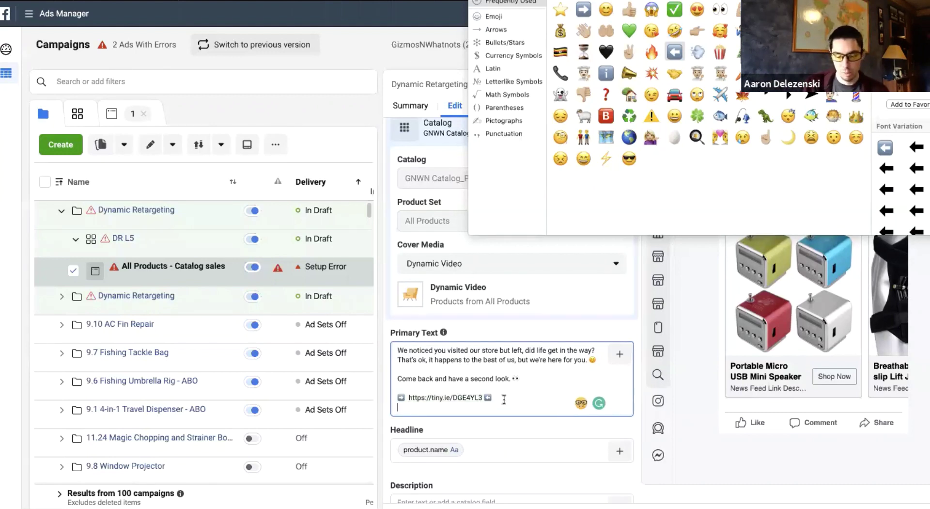
pyautogui.write('https://tiny.ie/DGE4YL3')
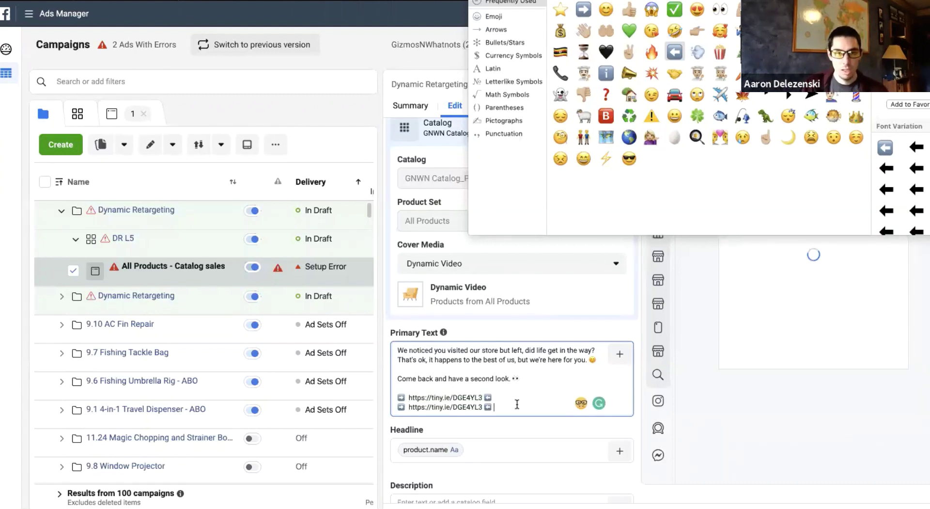
pyautogui.click(635, 427)
pyautogui.scroll(-3, 637, 378)
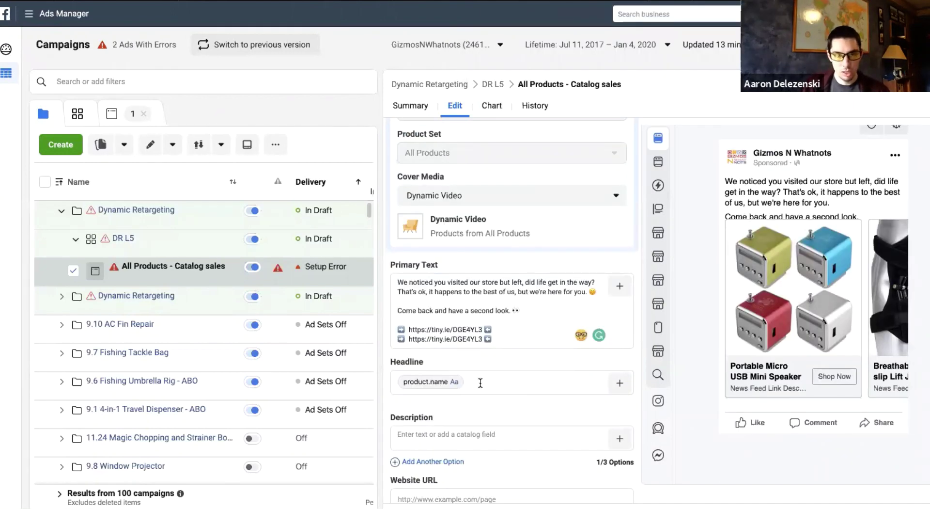
# Add the catalog's Short Description field to the headline after the product name
pyautogui.scroll(-5, 501, 310)
pyautogui.scroll(3, 487, 284)
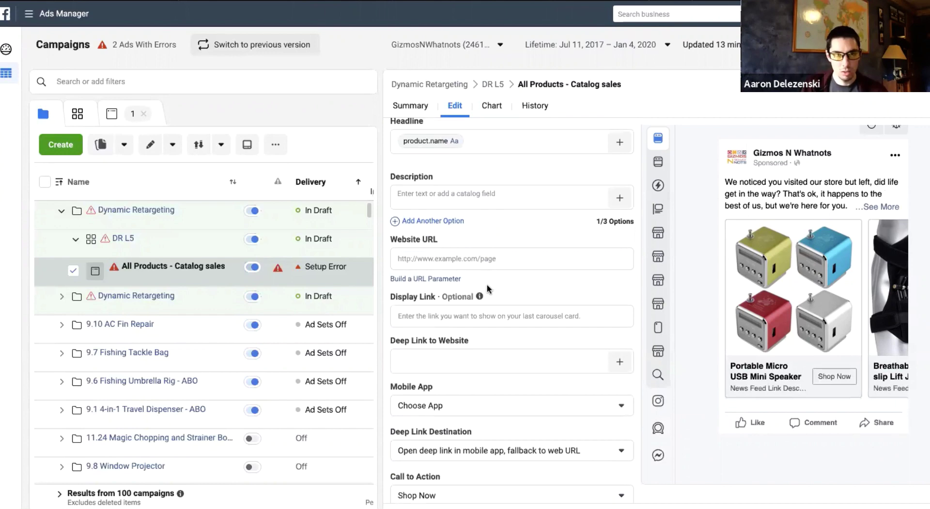
pyautogui.click(467, 266)
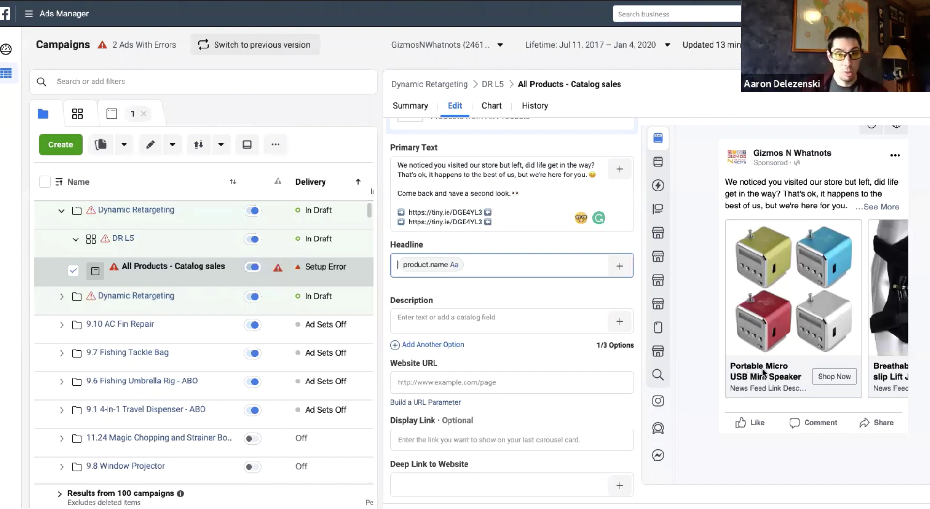
pyautogui.click(620, 270)
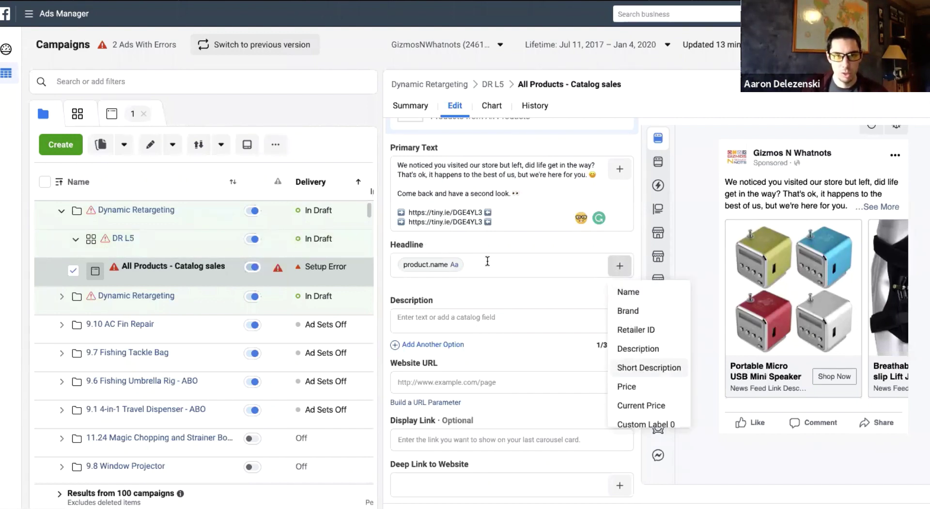
pyautogui.click(644, 365)
pyautogui.click(620, 265)
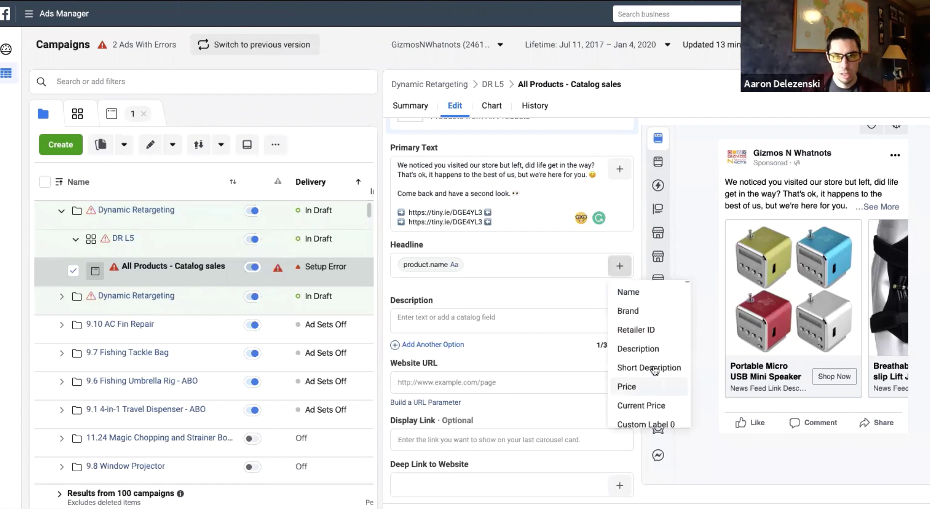
pyautogui.click(654, 369)
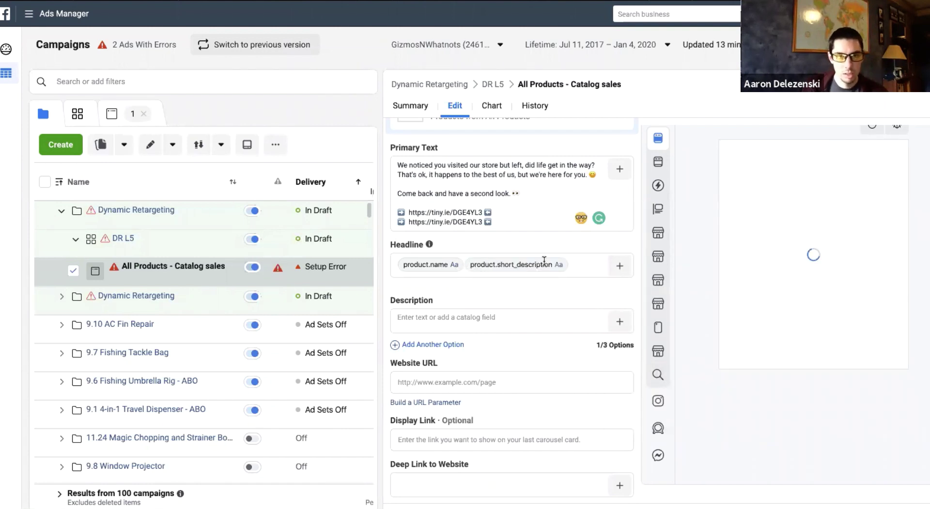
# Remove the product name field from the headline and insert the Price field before the short description
pyautogui.click(544, 261)
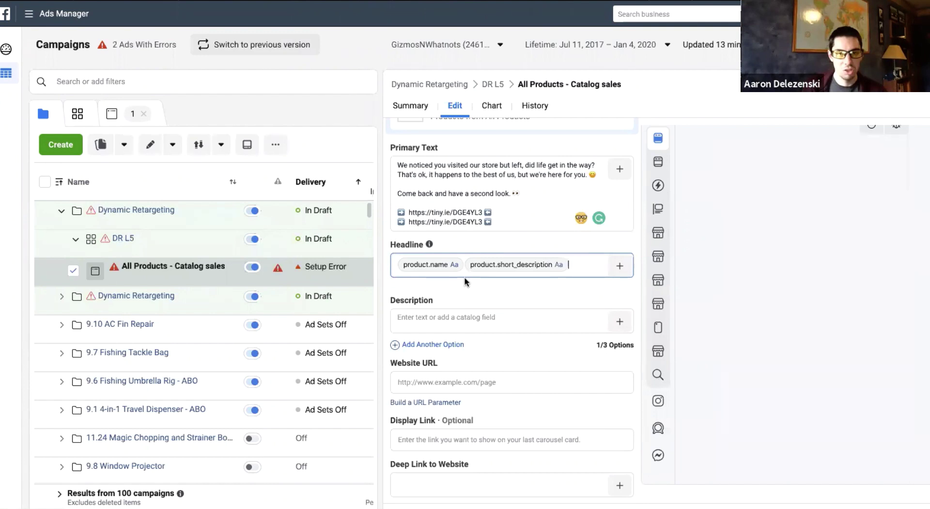
pyautogui.press('Left')
pyautogui.press('BackSpace')
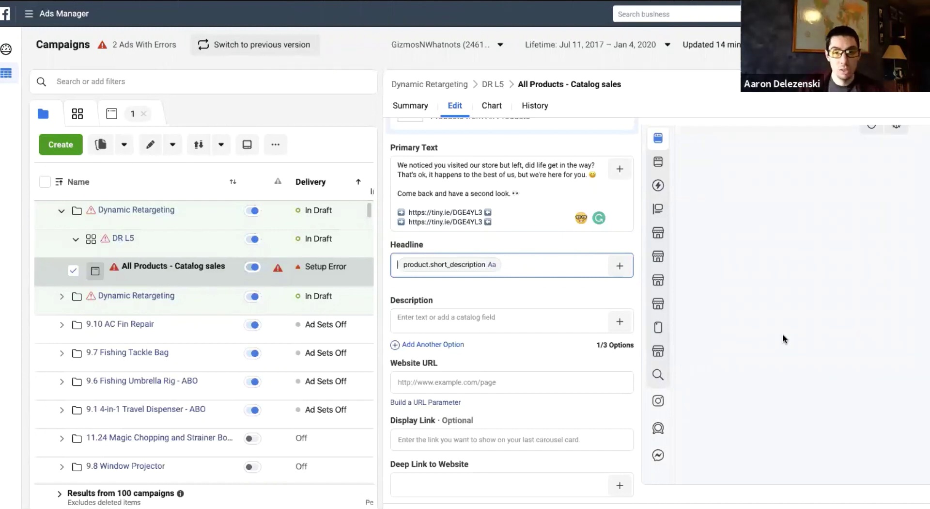
pyautogui.click(620, 266)
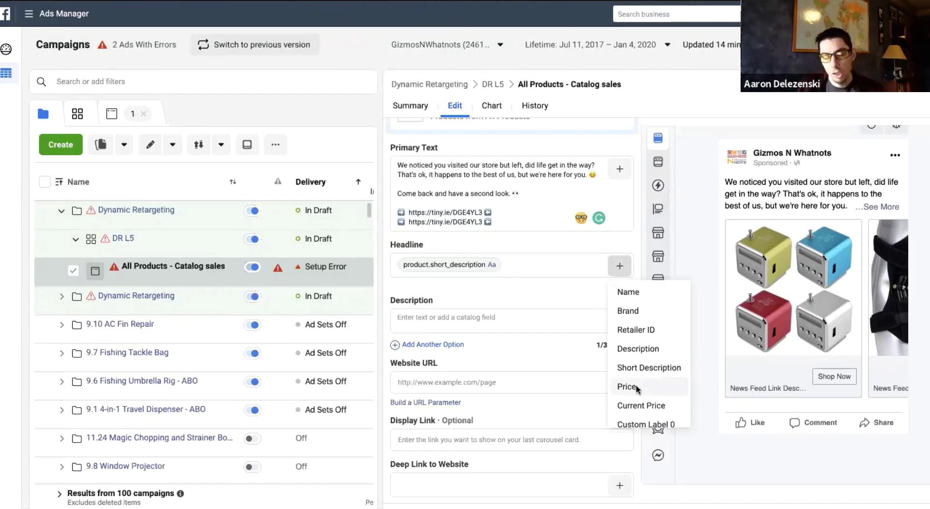
pyautogui.click(627, 386)
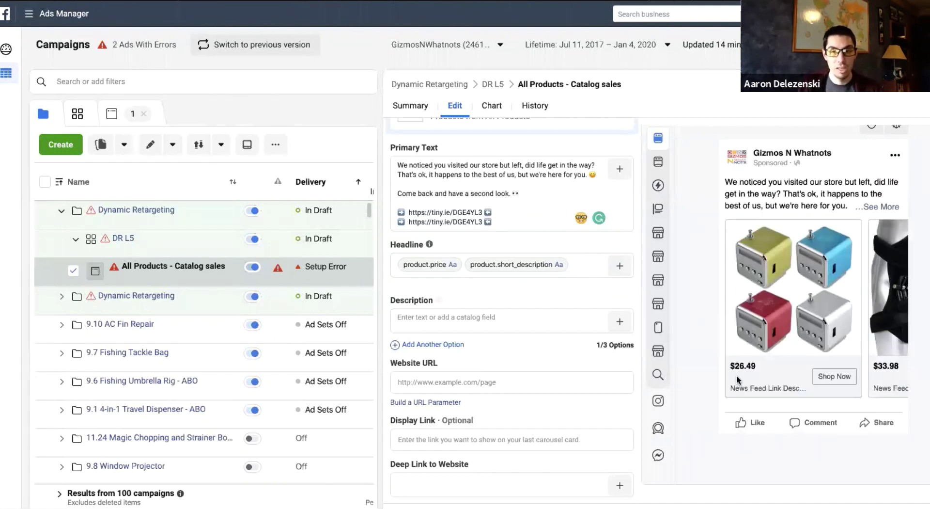
# Clear the price and short description fields from the headline and insert the product Name field
pyautogui.click(583, 266)
pyautogui.press('BackSpace')
pyautogui.press('BackSpace')
pyautogui.click(620, 266)
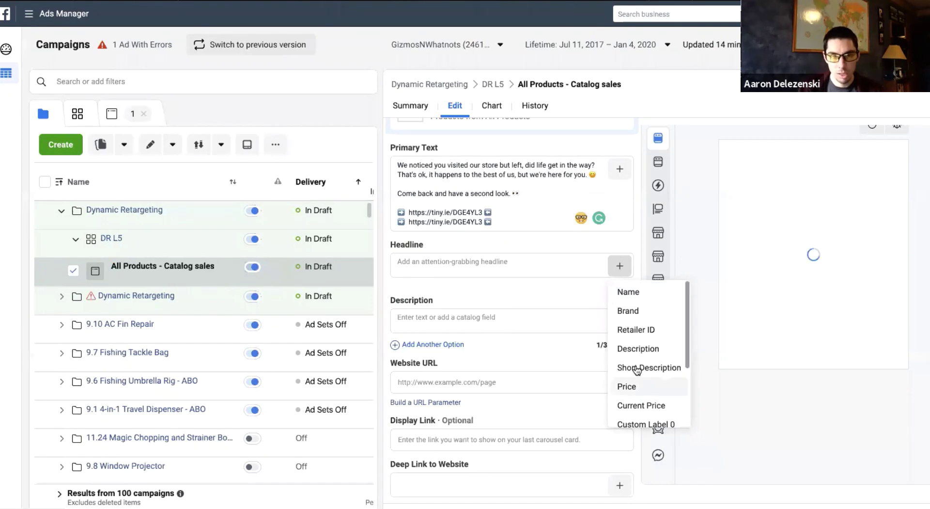
pyautogui.click(630, 293)
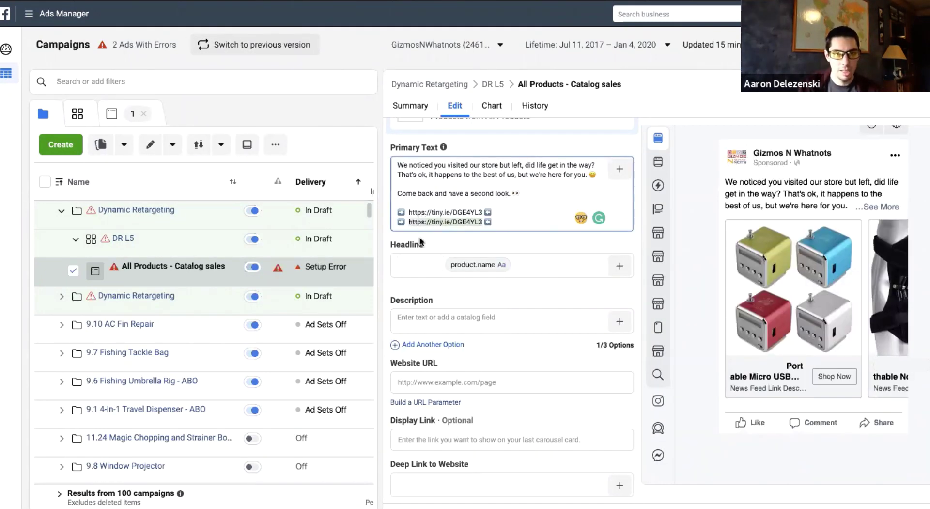
pyautogui.click(416, 382)
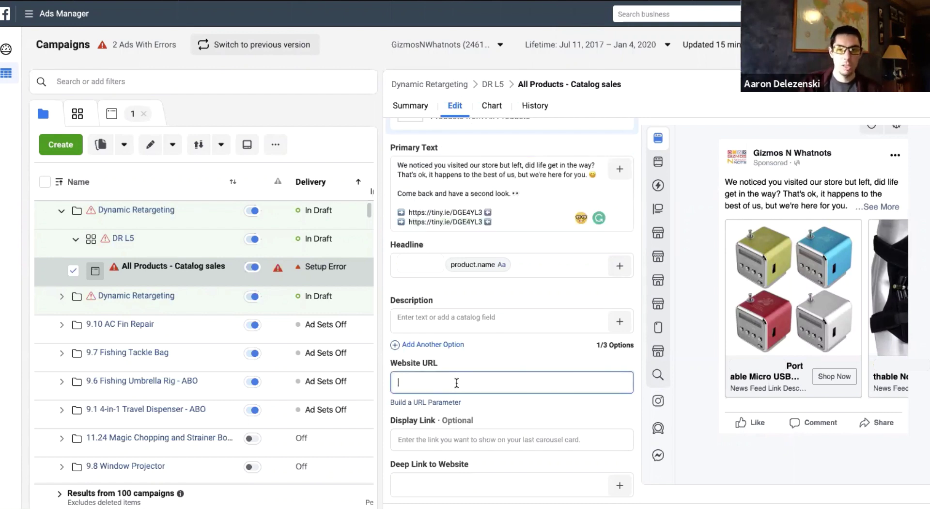
pyautogui.write('https://tiny.ie/DGE4YL3')
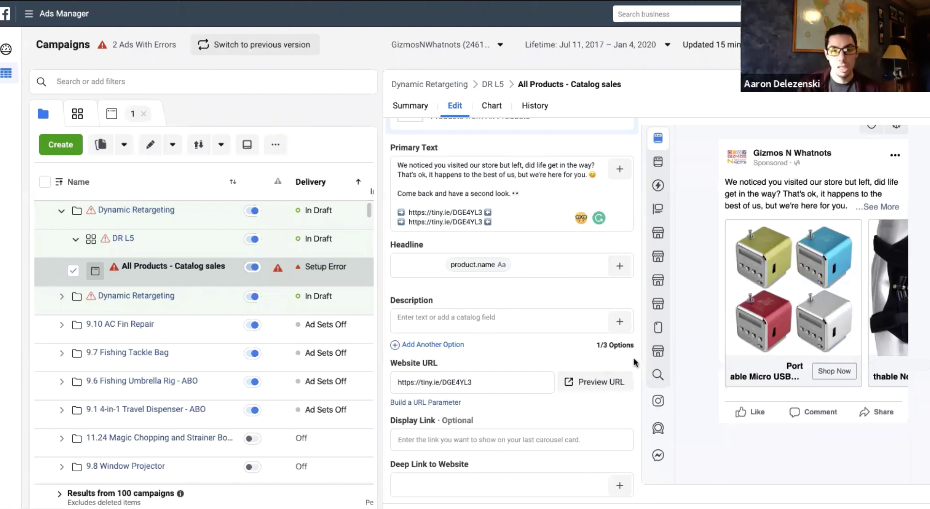
pyautogui.scroll(-5, 466, 220)
pyautogui.scroll(3, 466, 221)
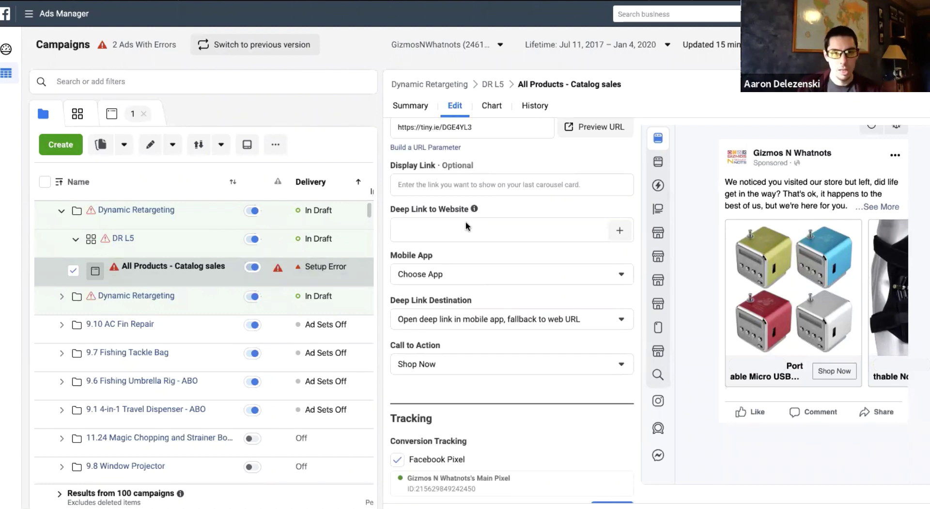
pyautogui.scroll(-2, 492, 291)
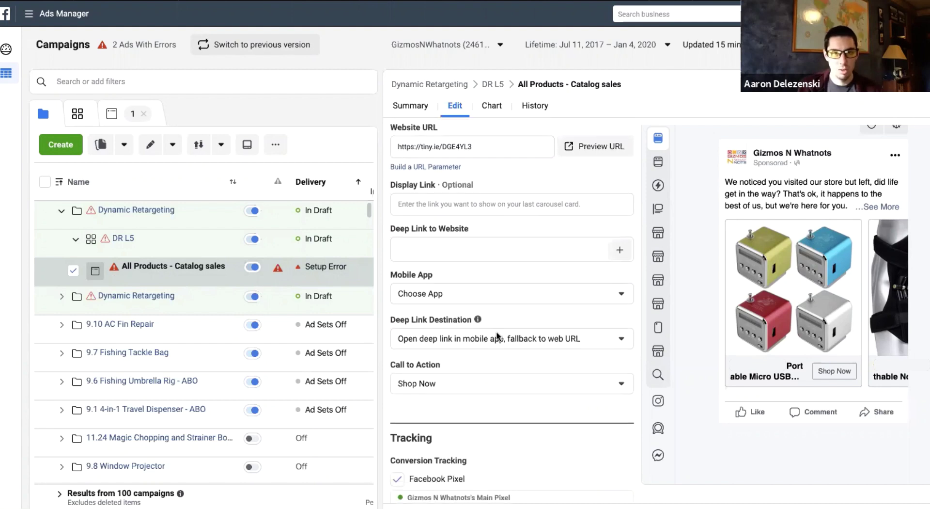
pyautogui.scroll(-2, 465, 305)
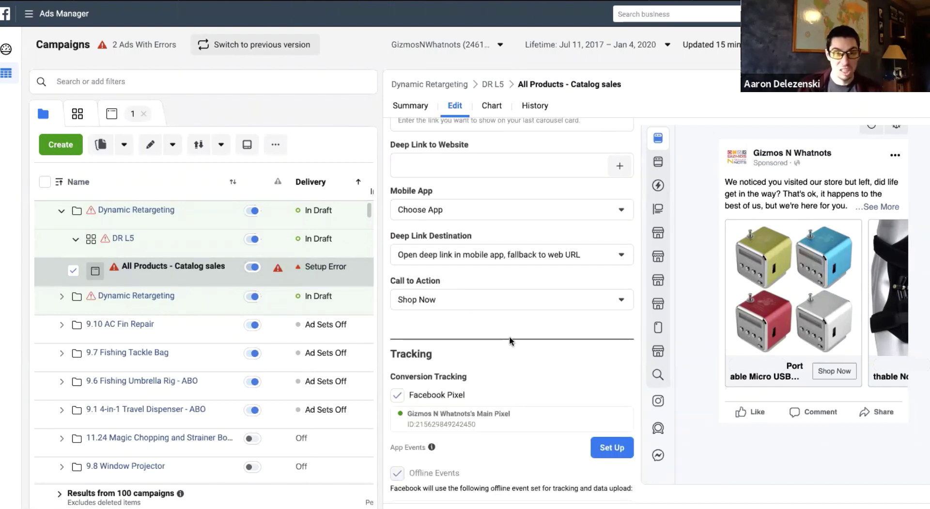
# Optimize the DR L5 ad set's delivery for Conversion Events and review the event type choices, keeping Purchase
pyautogui.scroll(10, 487, 205)
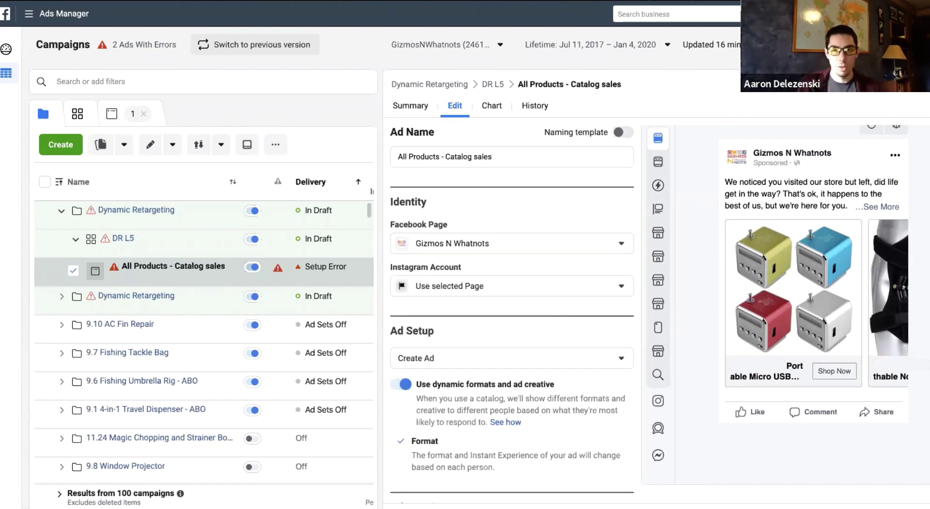
pyautogui.click(77, 114)
pyautogui.click(208, 144)
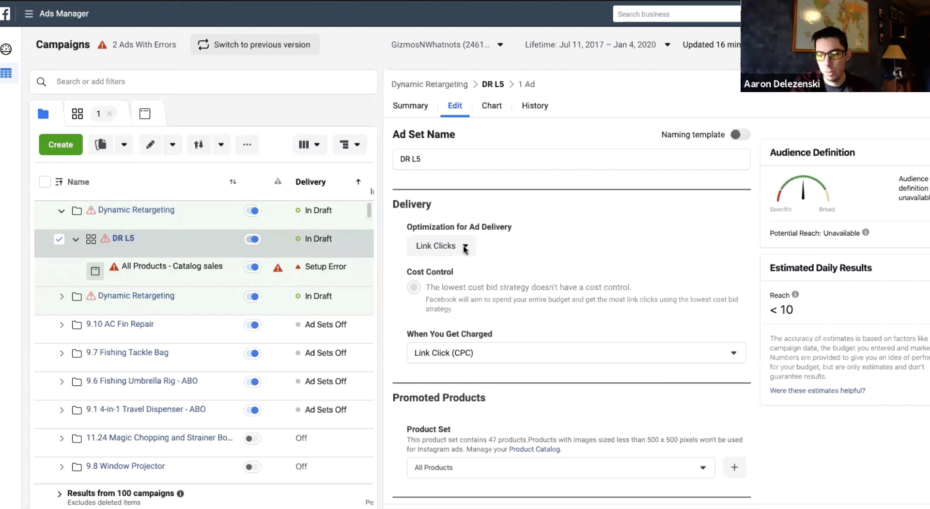
pyautogui.click(462, 248)
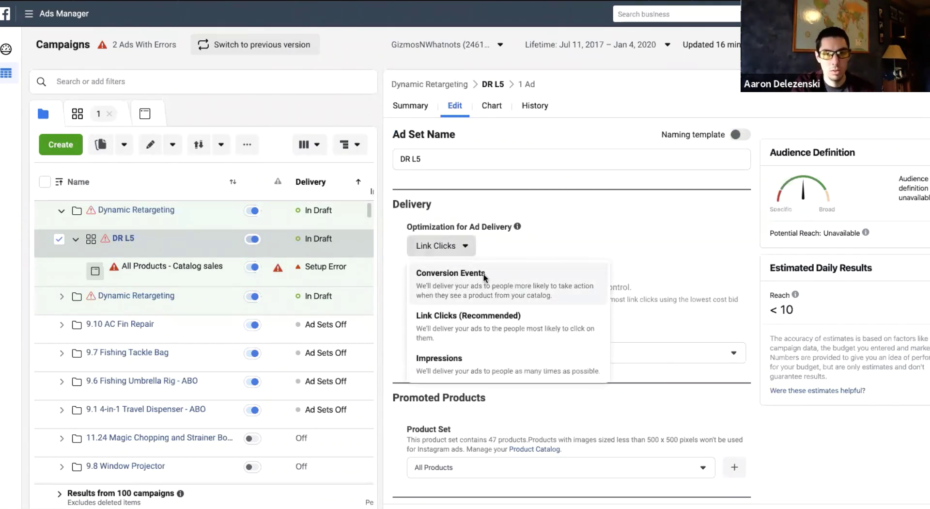
pyautogui.click(455, 275)
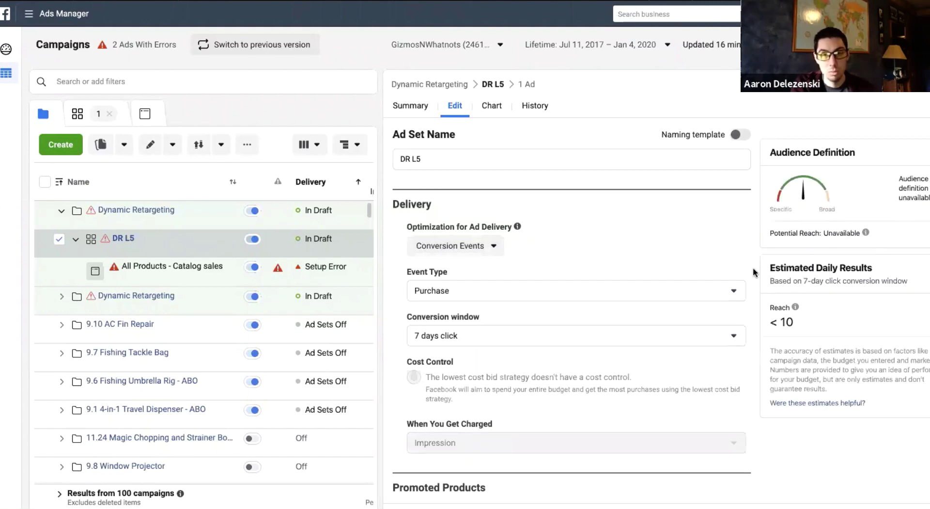
pyautogui.click(455, 290)
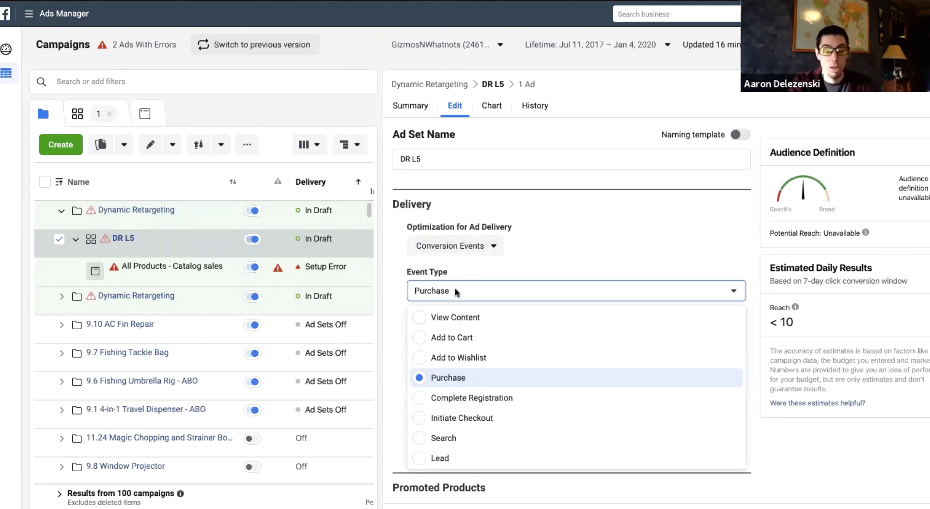
pyautogui.click(456, 290)
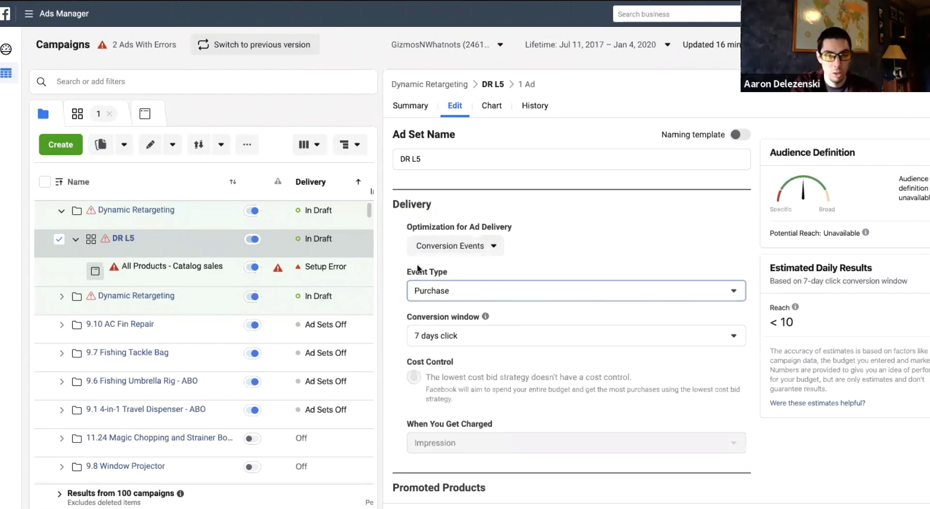
pyautogui.click(400, 339)
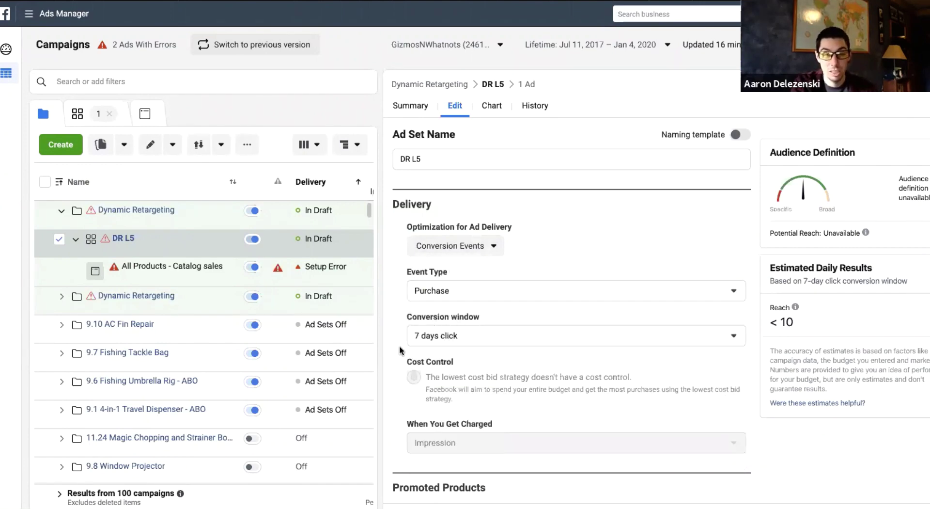
# Set the retargeting window for people who viewed or added to cart but did not purchase to 4 days
pyautogui.scroll(-3, 396, 342)
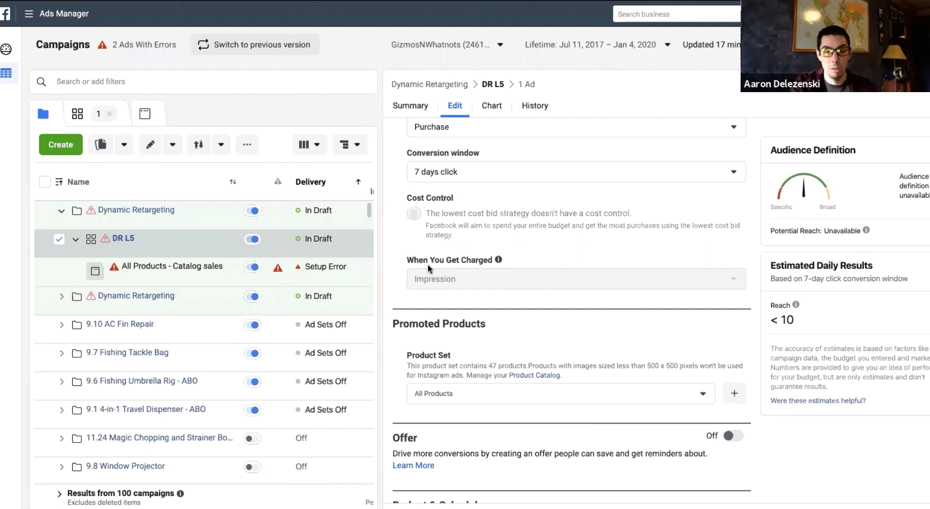
pyautogui.scroll(-3, 428, 266)
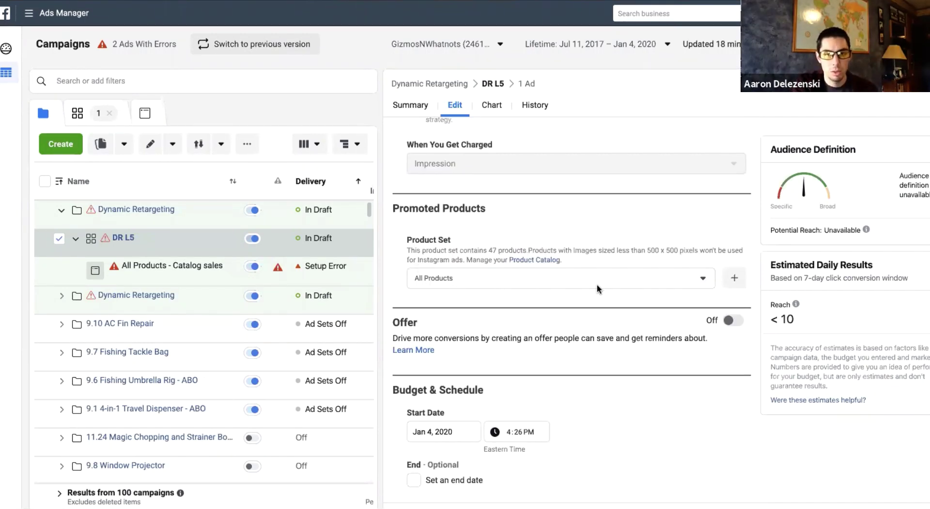
pyautogui.scroll(-2, 614, 296)
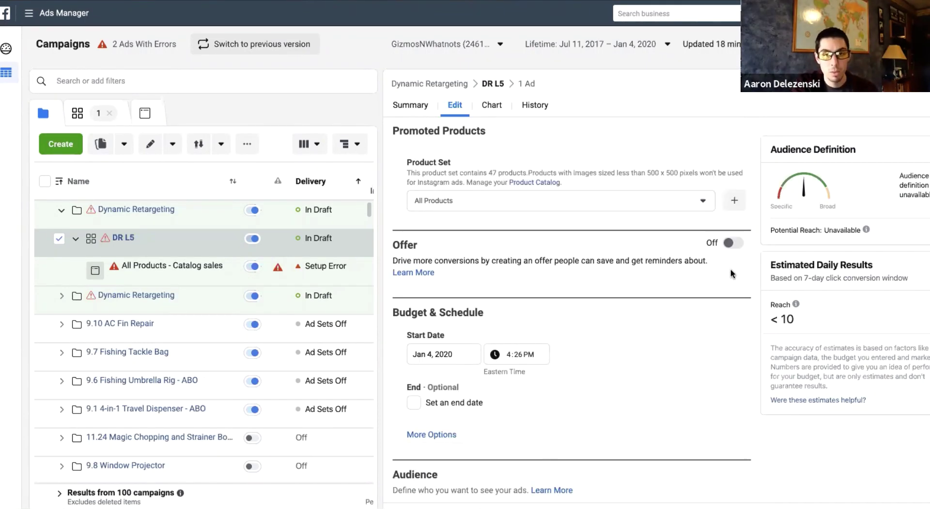
pyautogui.scroll(-2, 637, 290)
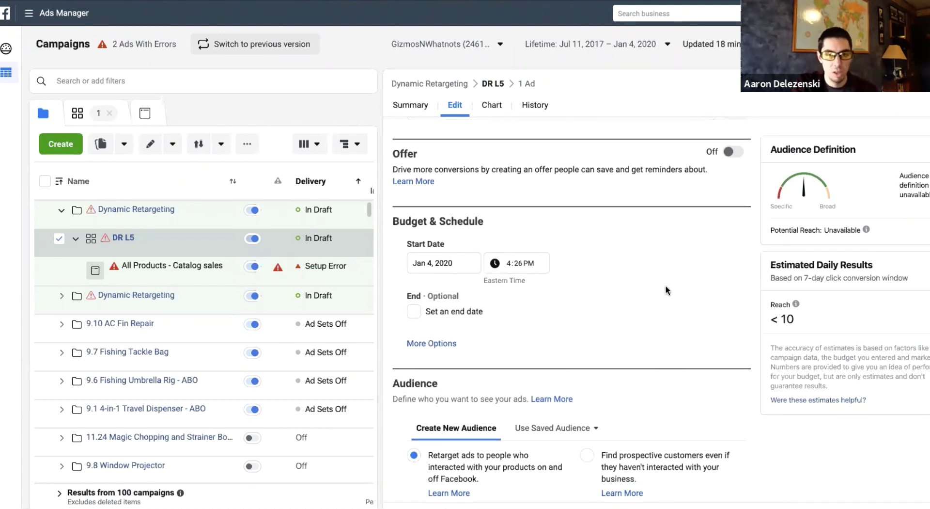
pyautogui.scroll(-3, 517, 292)
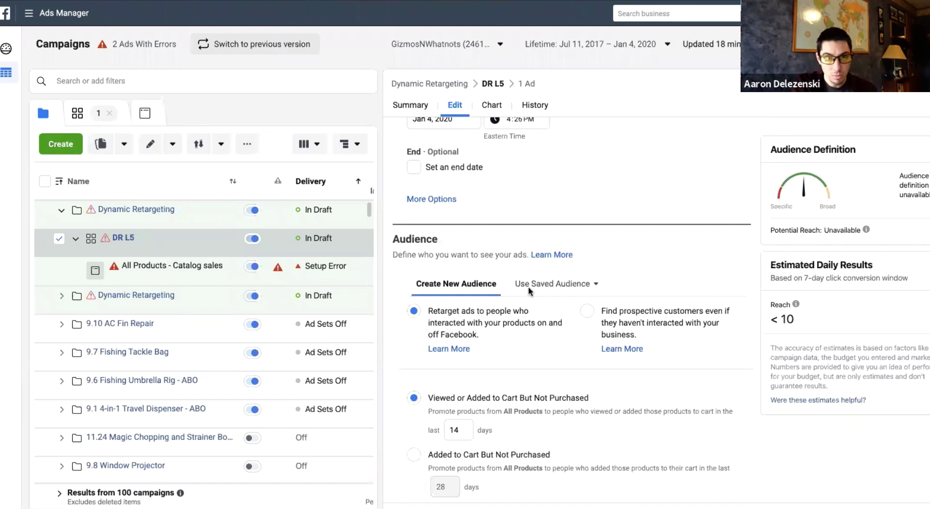
pyautogui.scroll(-2, 528, 286)
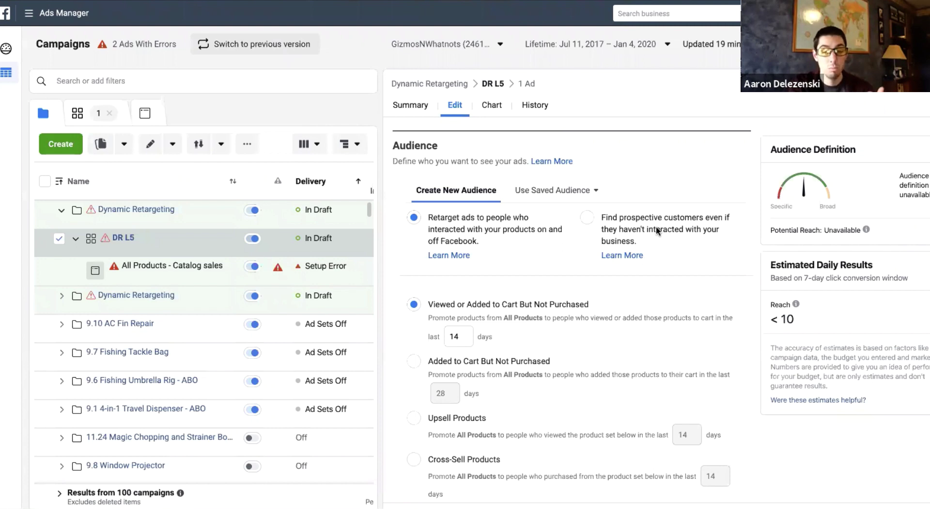
pyautogui.scroll(-1, 672, 224)
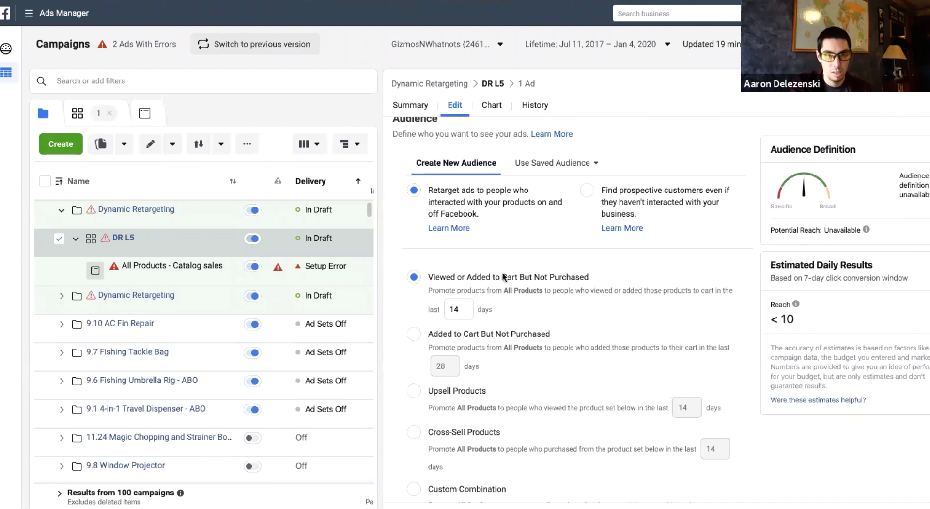
pyautogui.click(454, 309)
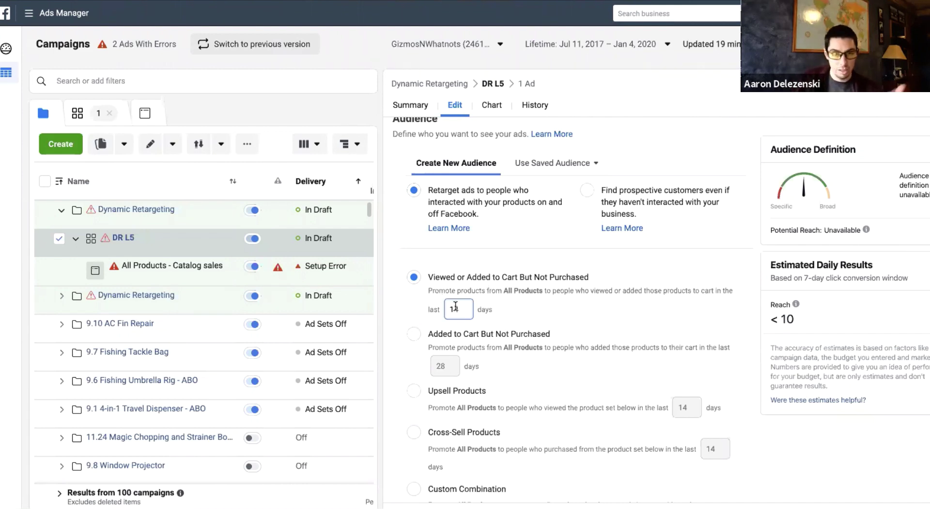
pyautogui.press('BackSpace')
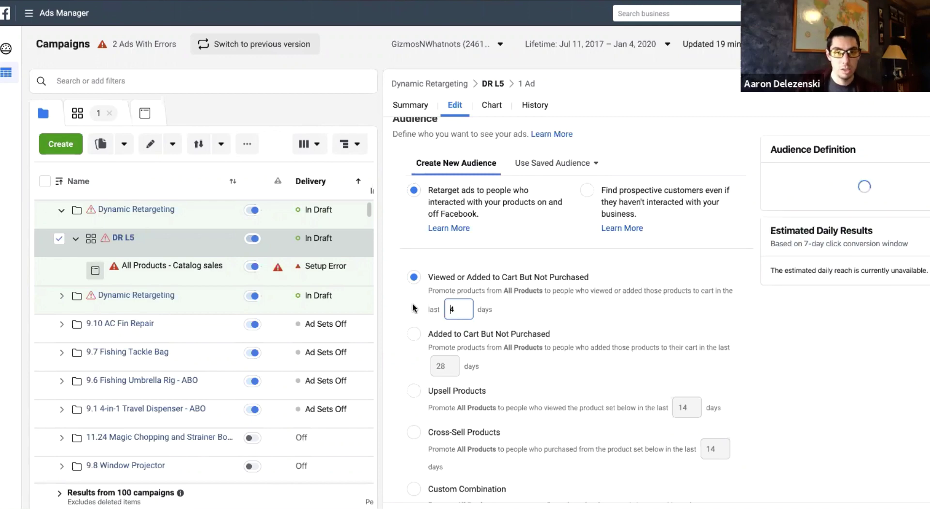
pyautogui.click(603, 305)
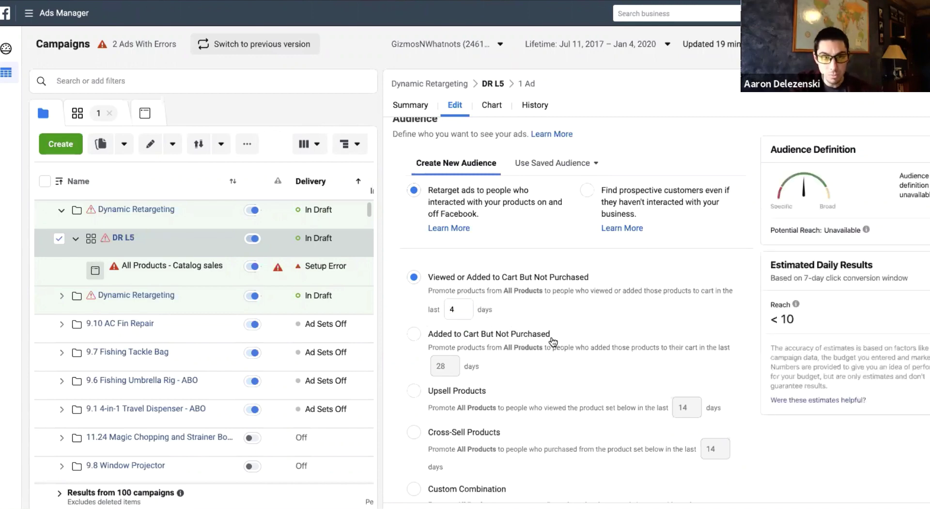
# Expand the ad set's advanced audience options and review the retargeting choices, custom audiences, locations, demographics, detailed targeting and placement settings
pyautogui.scroll(-1, 551, 341)
pyautogui.scroll(-2, 553, 342)
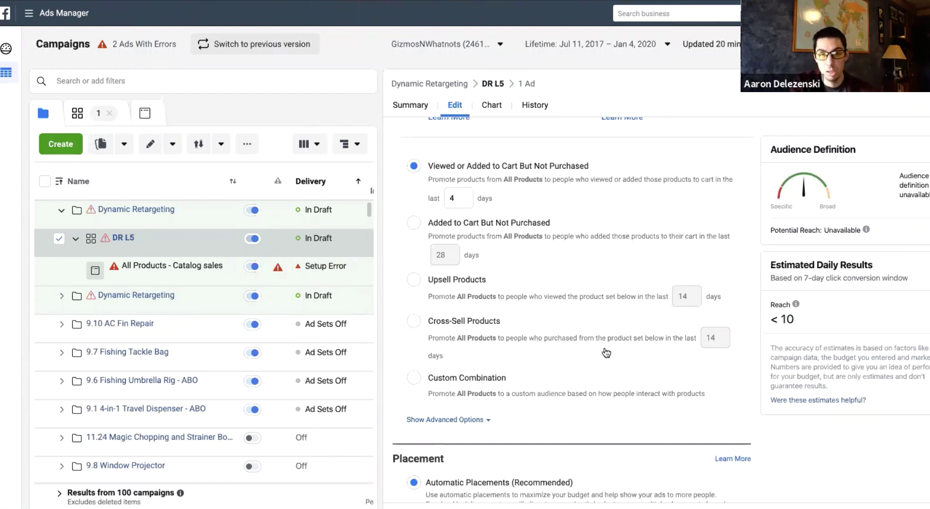
pyautogui.scroll(-2, 466, 381)
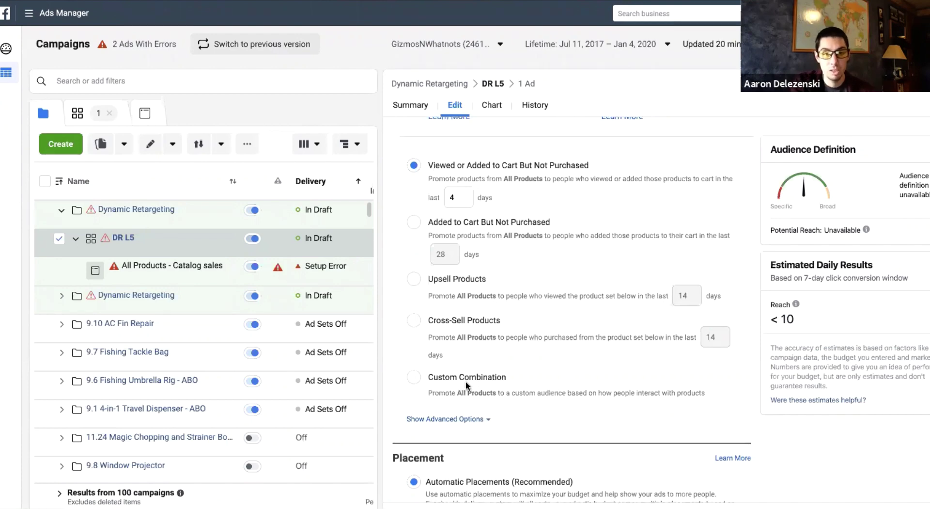
pyautogui.click(466, 380)
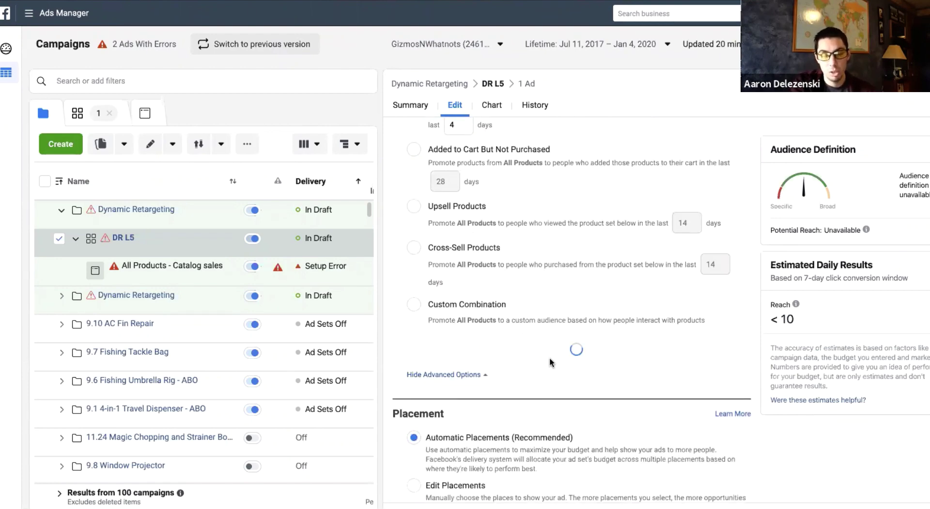
pyautogui.scroll(-2, 489, 272)
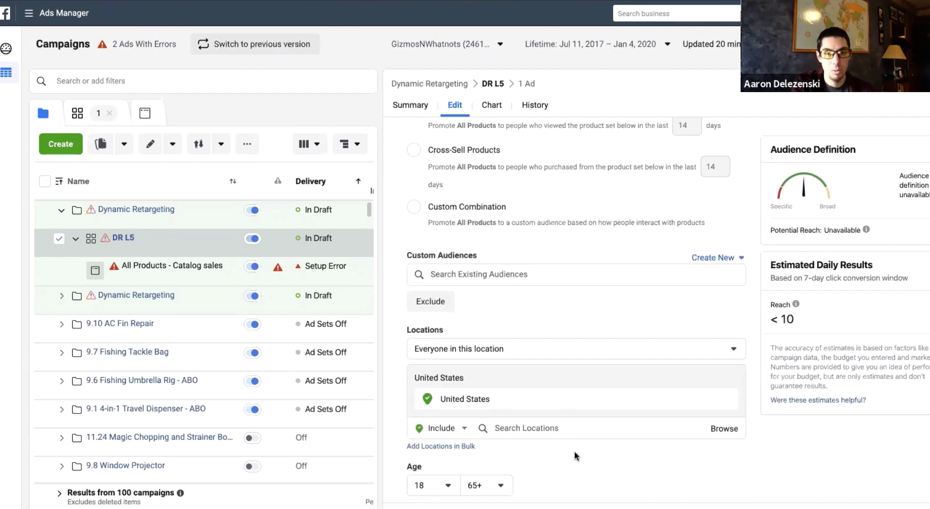
pyautogui.scroll(-4, 433, 330)
pyautogui.scroll(3, 474, 350)
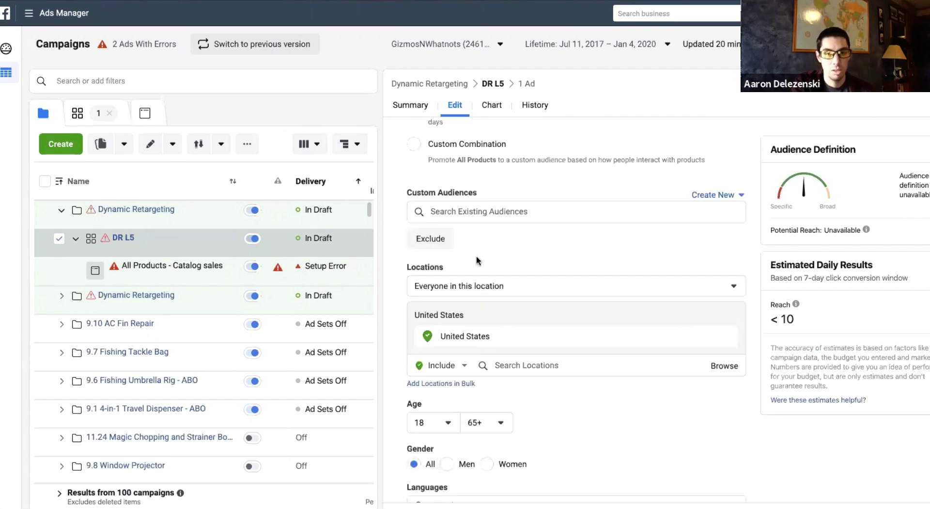
pyautogui.scroll(-4, 409, 352)
pyautogui.scroll(2, 400, 345)
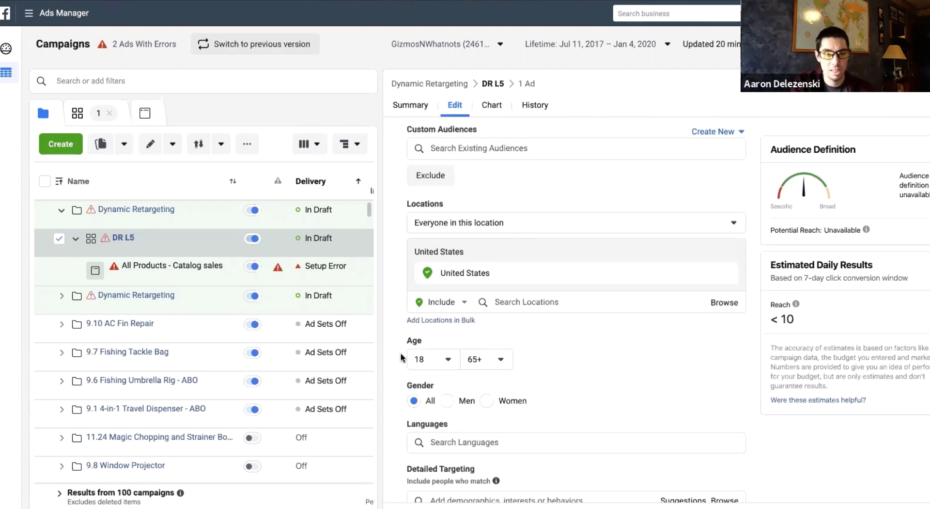
pyautogui.scroll(-10, 564, 360)
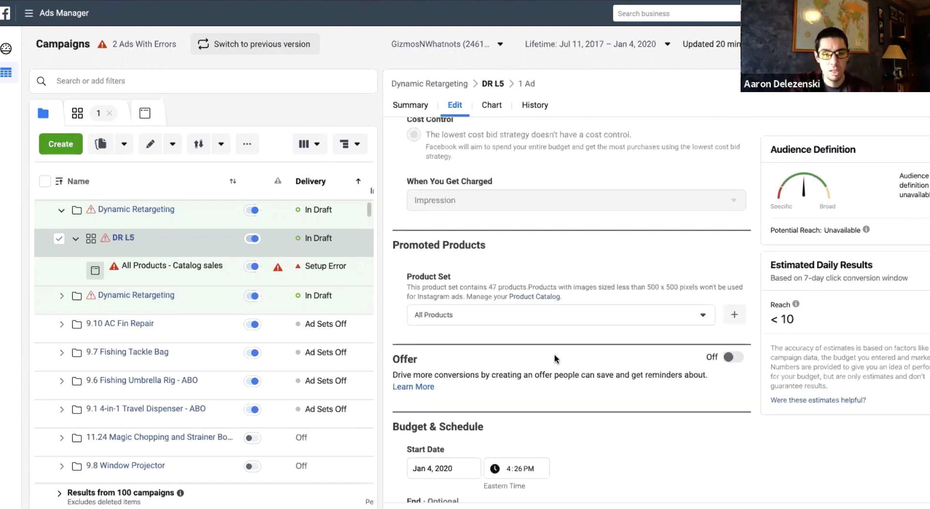
pyautogui.scroll(10, 422, 340)
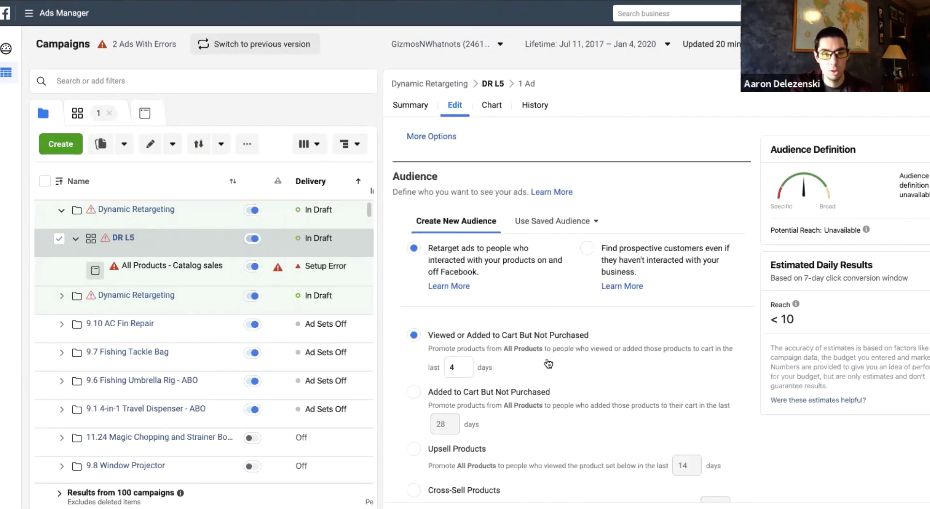
pyautogui.scroll(-2, 548, 363)
pyautogui.scroll(-10, 579, 328)
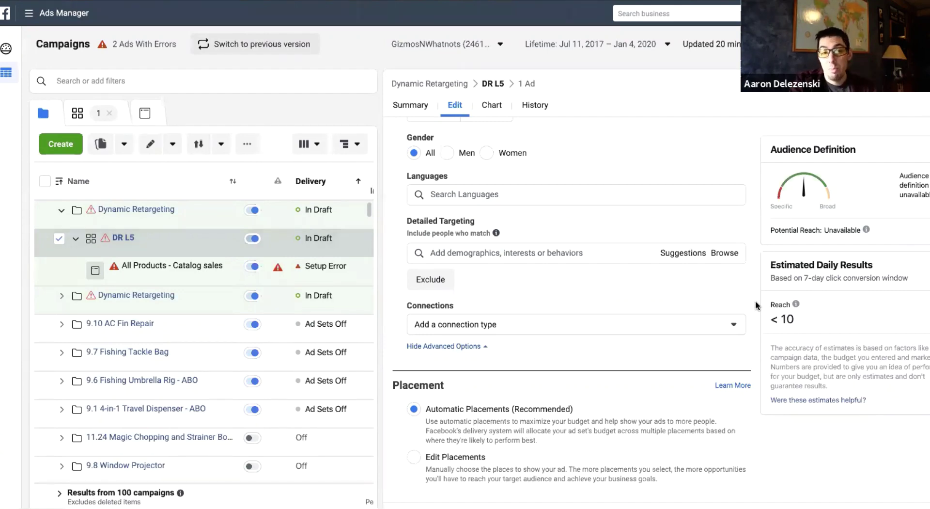
pyautogui.scroll(15, 553, 195)
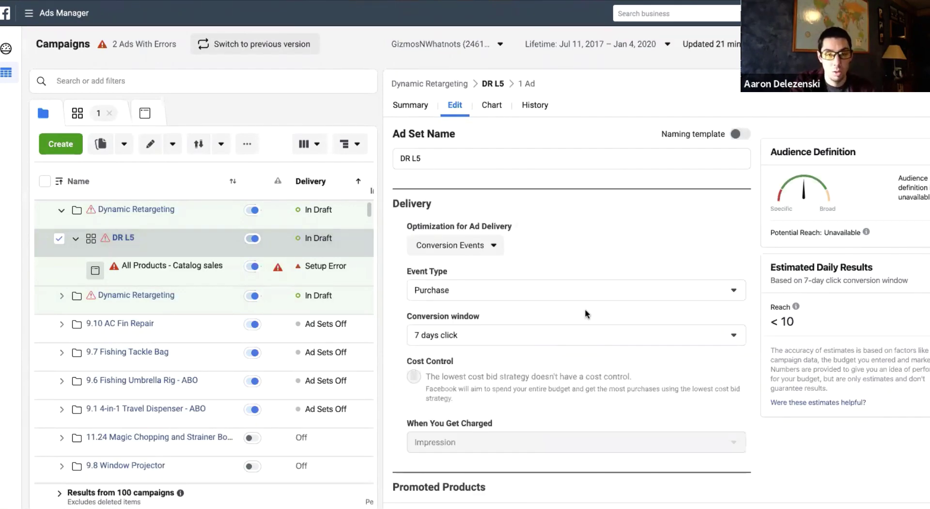
# Set the Viewed or Added to Cart But Not Purchased audience window to the last 5 days
pyautogui.scroll(-6, 522, 334)
pyautogui.scroll(-8, 446, 440)
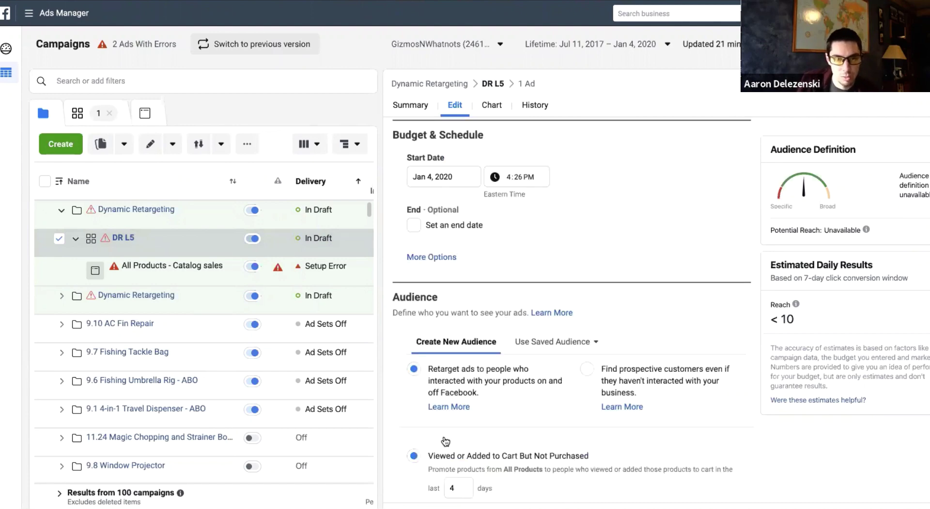
pyautogui.click(458, 331)
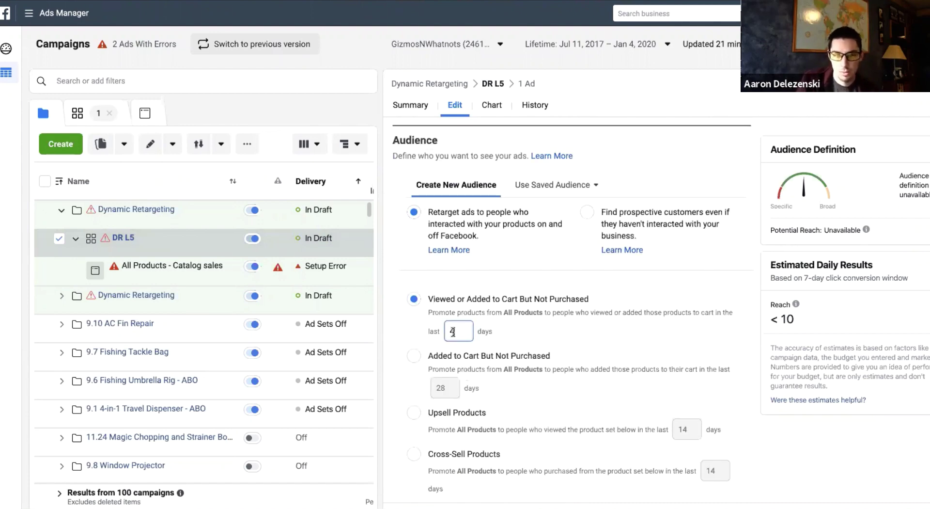
pyautogui.press('BackSpace')
pyautogui.write('5')
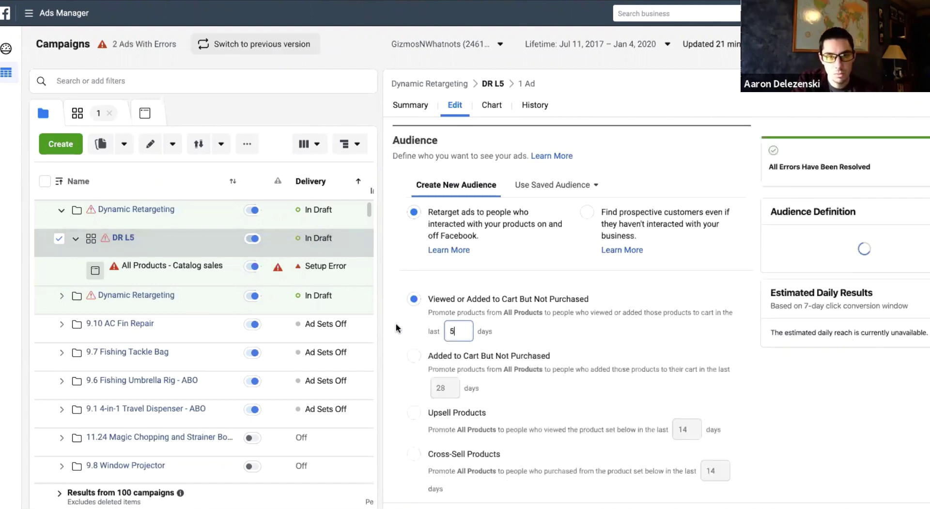
# Duplicate the DR L5 ad set within the Dynamic Retargeting campaign
pyautogui.scroll(10, 396, 323)
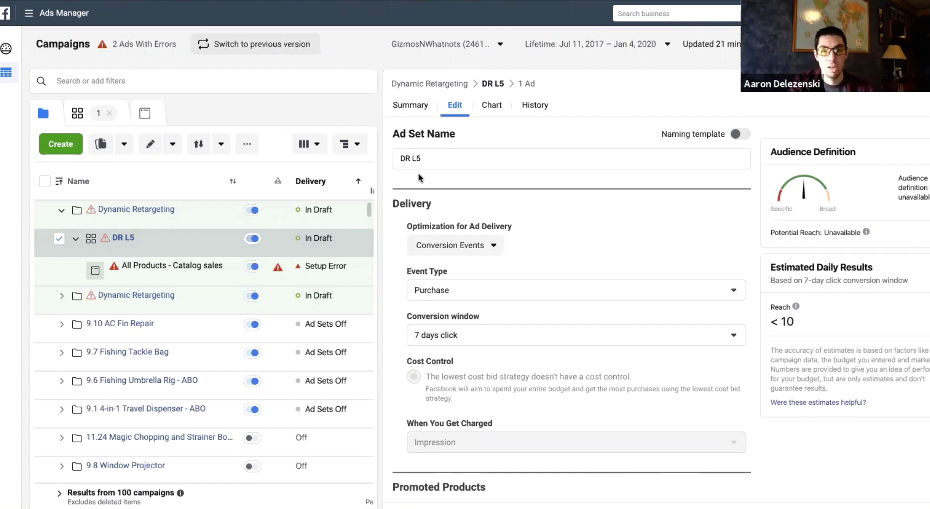
pyautogui.moveTo(39, 247)
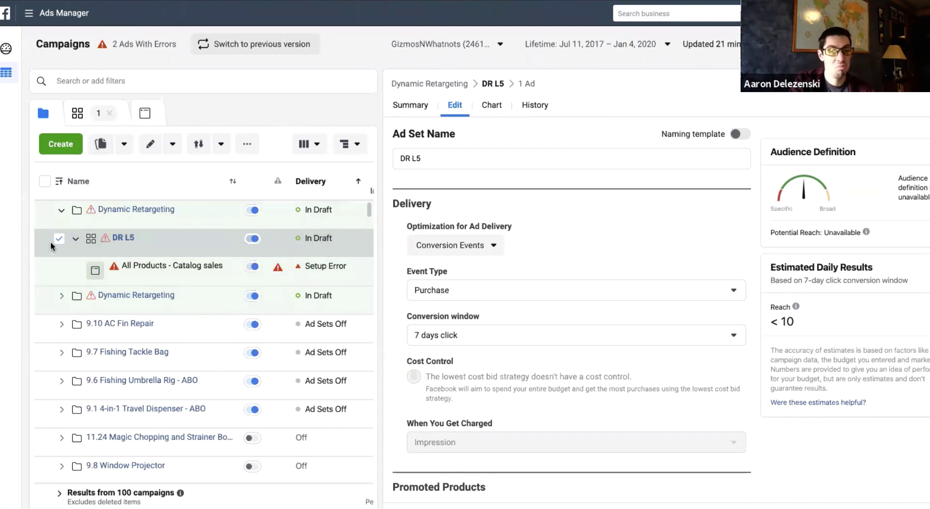
pyautogui.click(102, 145)
pyautogui.click(638, 298)
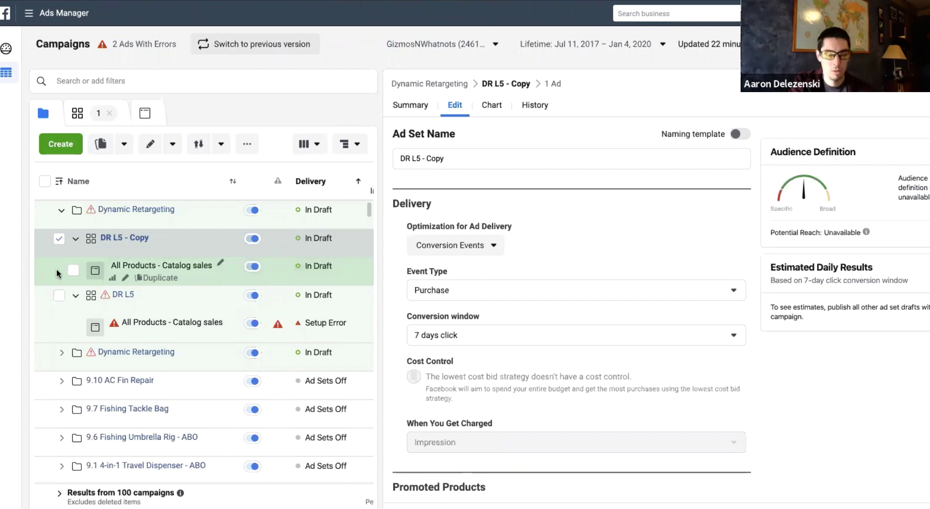
# Open the All Products - Catalog sales ad in the duplicated ad set and review its primary text, headline and website URL
pyautogui.click(56, 268)
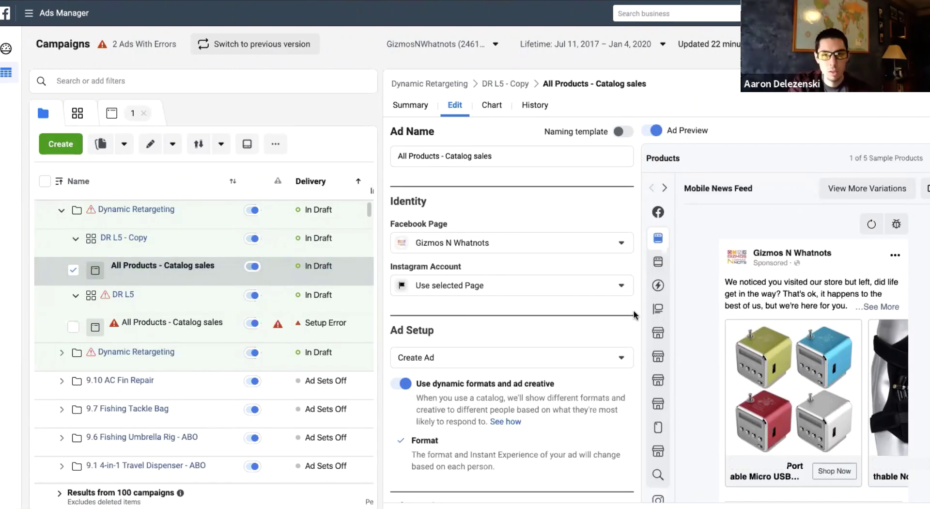
pyautogui.scroll(-6, 635, 315)
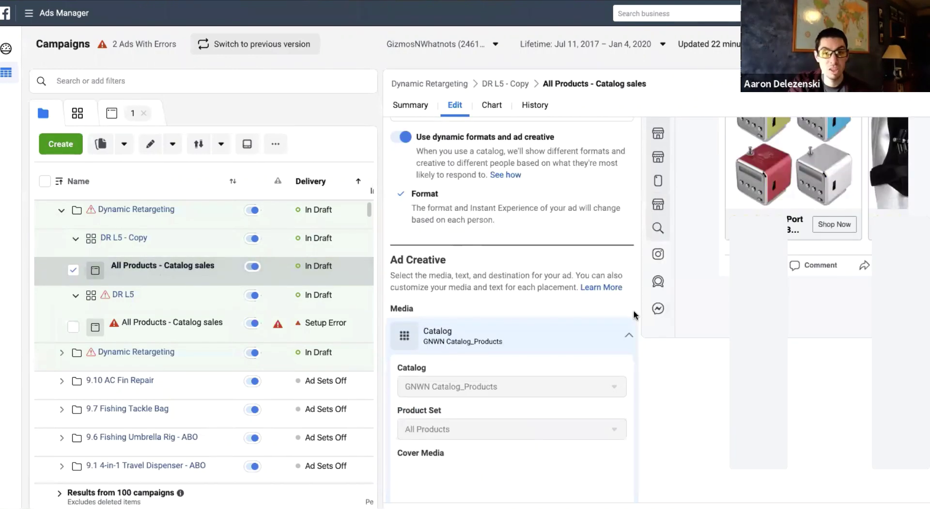
pyautogui.scroll(-6, 635, 315)
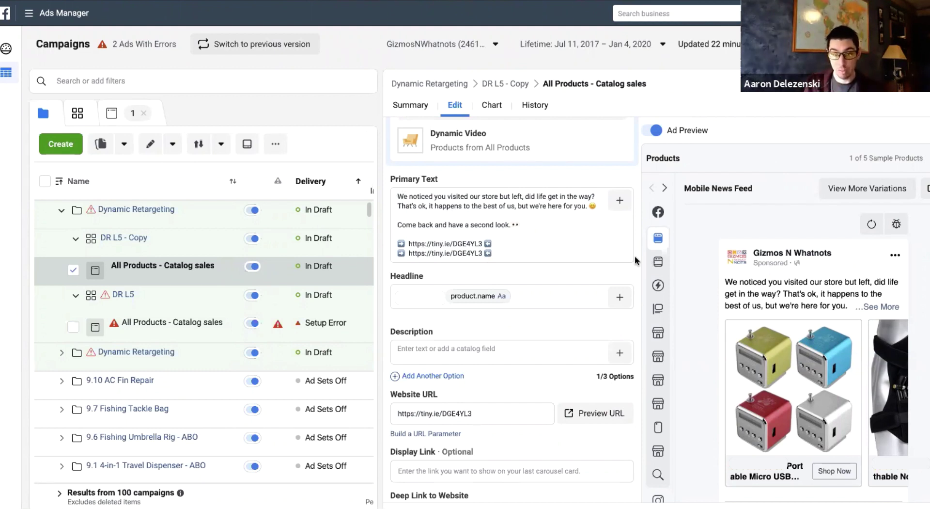
# Switch to the Shopify discounts page and start a new discount code named save20now
pyautogui.hotkey('alt', 'Tab')
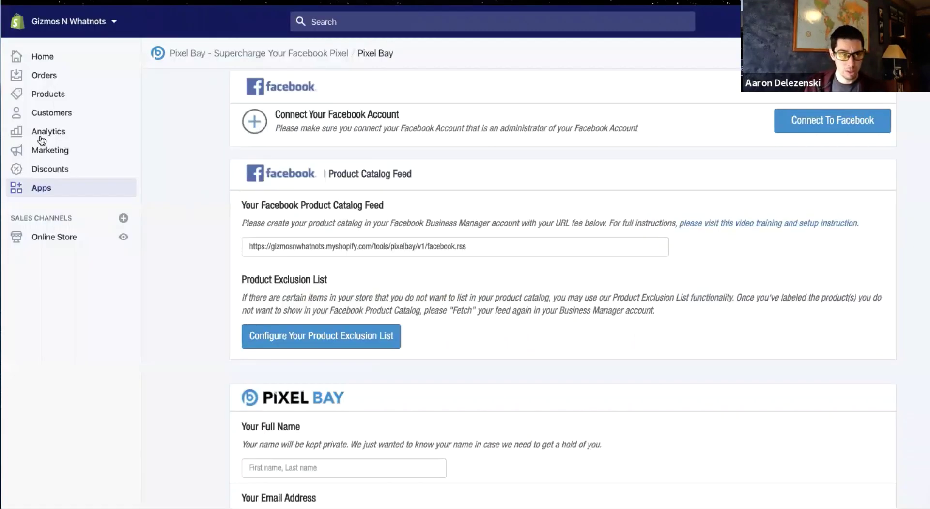
pyautogui.hotkey('alt', 'Tab')
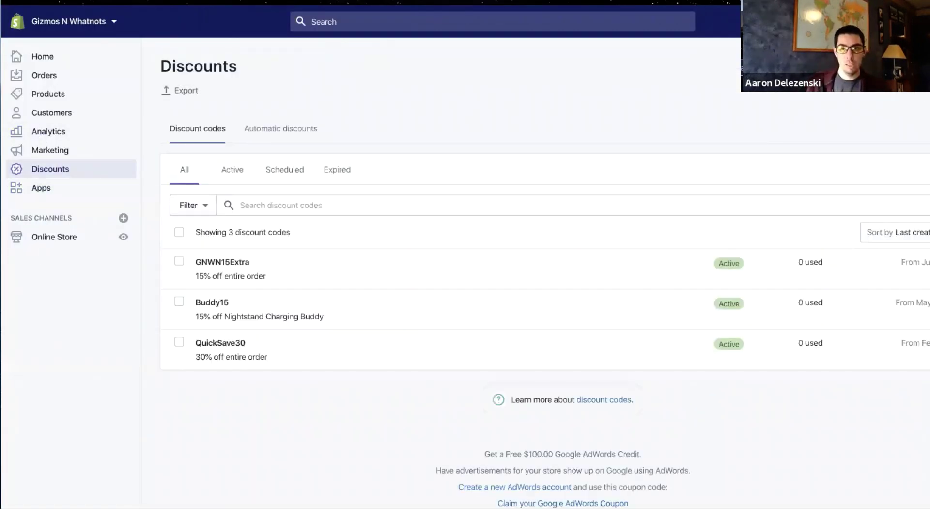
pyautogui.click(669, 94)
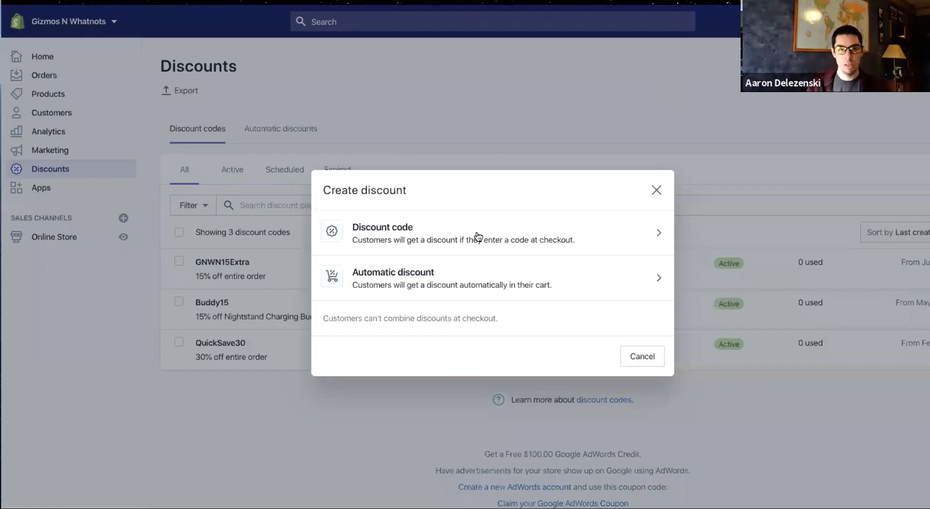
pyautogui.click(444, 228)
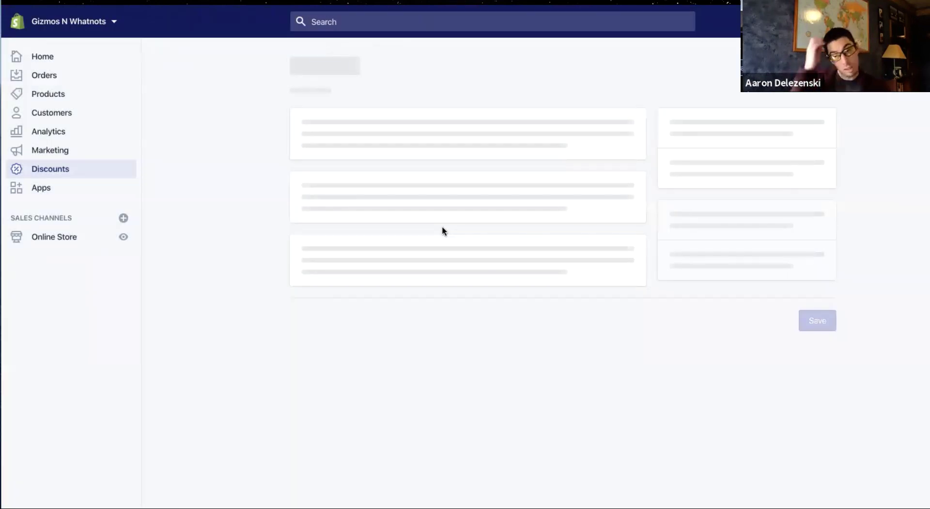
pyautogui.write('sa')
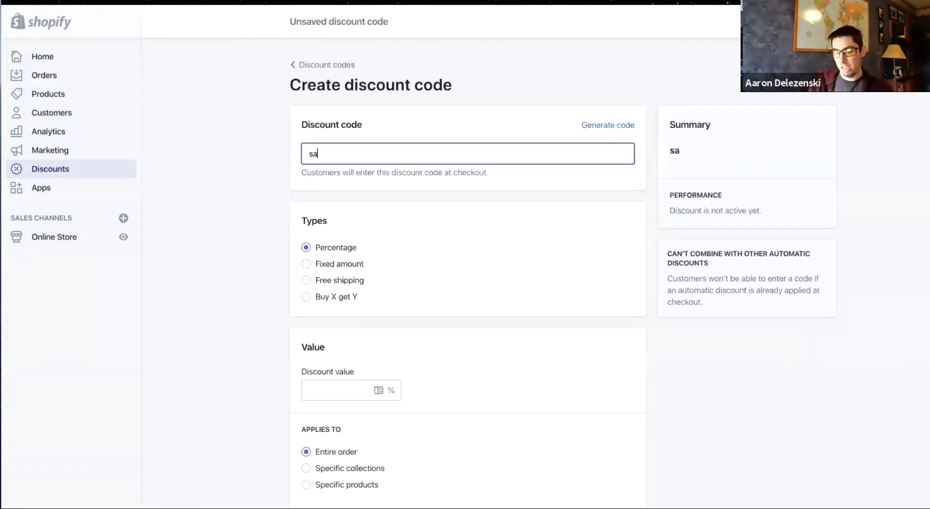
pyautogui.write('ve20now')
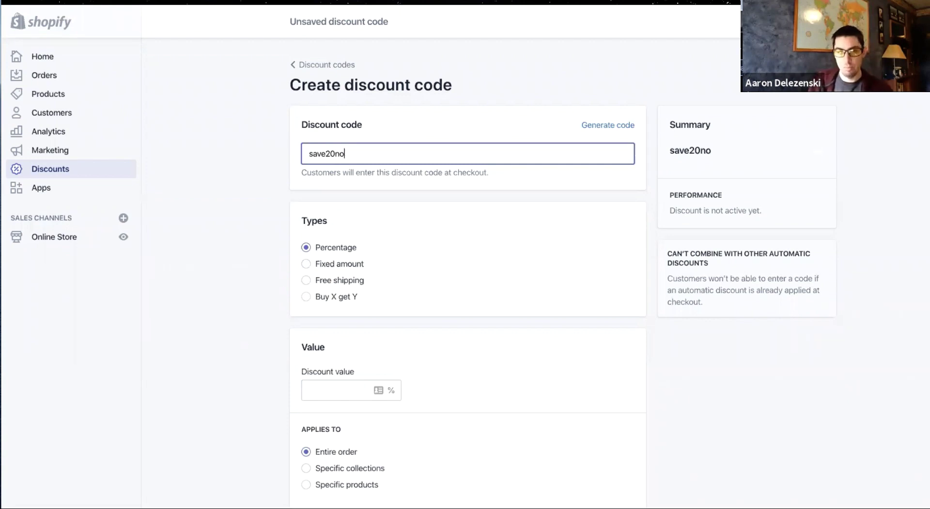
# Set the save20now percentage discount value to 20%
pyautogui.click(296, 285)
pyautogui.scroll(-2, 310, 291)
pyautogui.click(323, 292)
pyautogui.write('20')
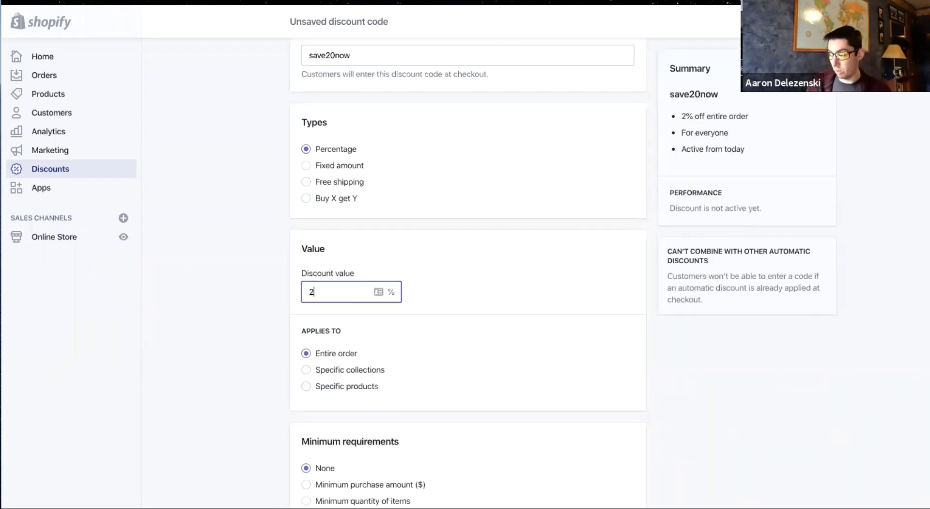
pyautogui.click(243, 263)
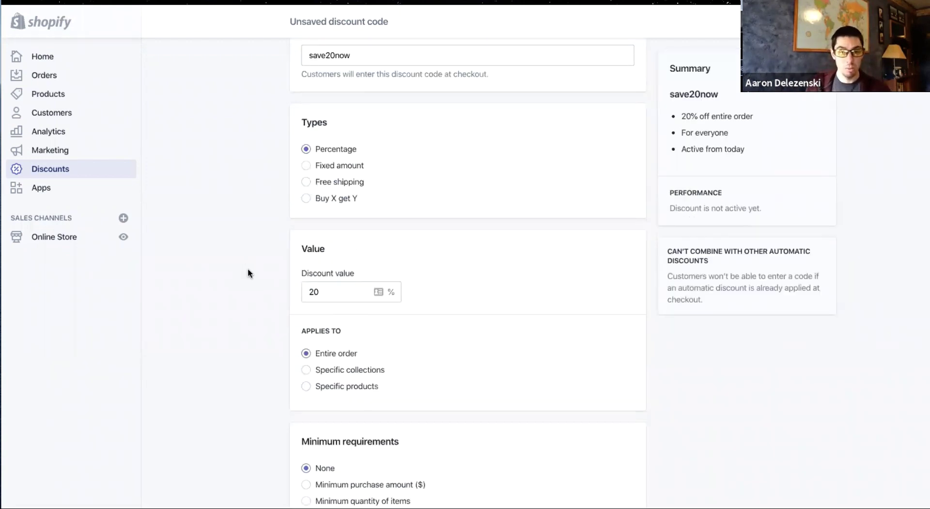
# Review the minimum requirements, customer eligibility, usage limits and active dates, and save the discount code
pyautogui.scroll(-6, 247, 269)
pyautogui.scroll(-2, 248, 273)
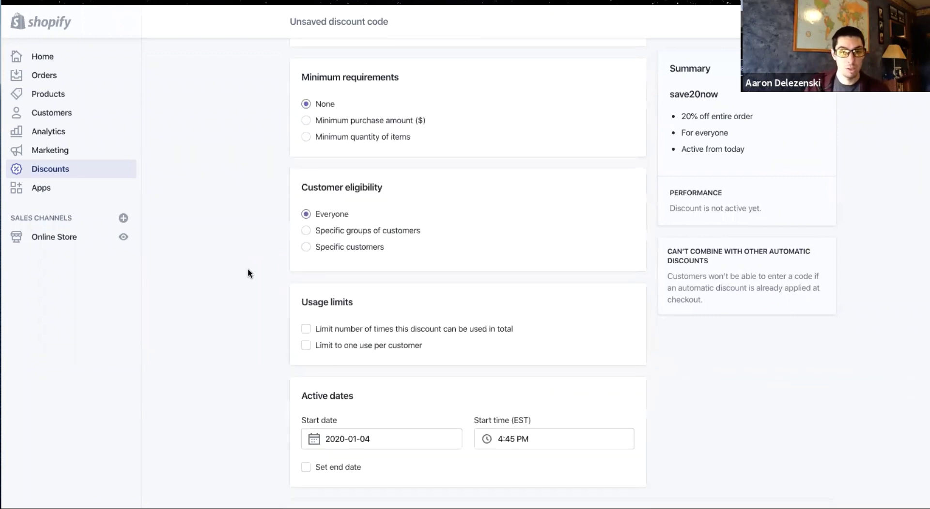
pyautogui.scroll(3, 428, 270)
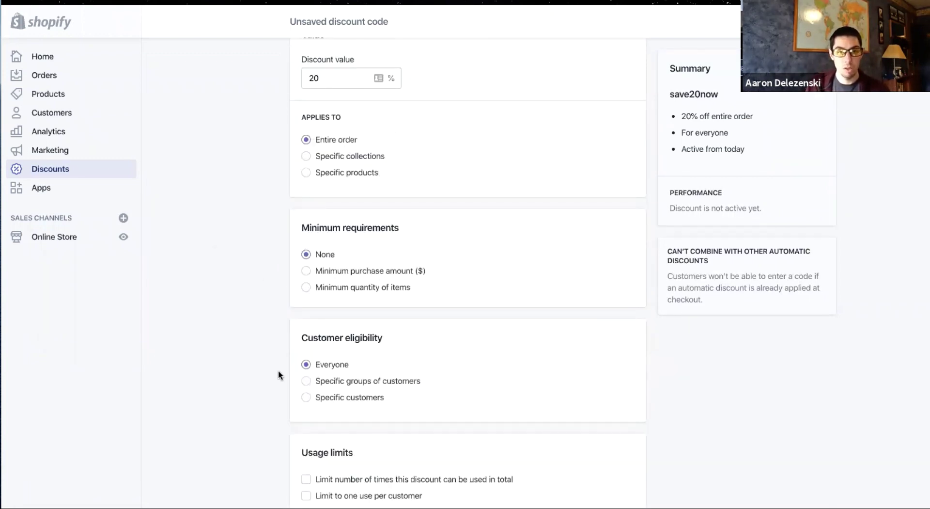
pyautogui.scroll(-2, 278, 371)
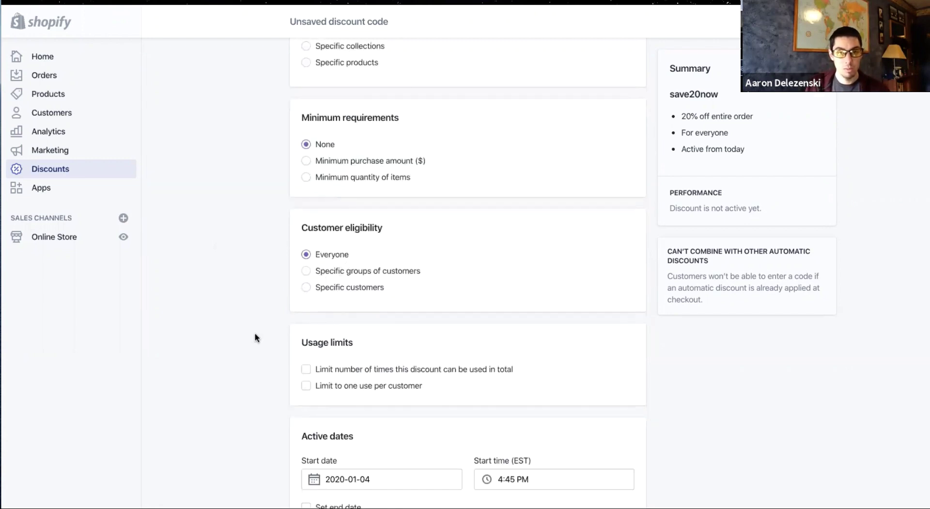
pyautogui.scroll(-1, 364, 289)
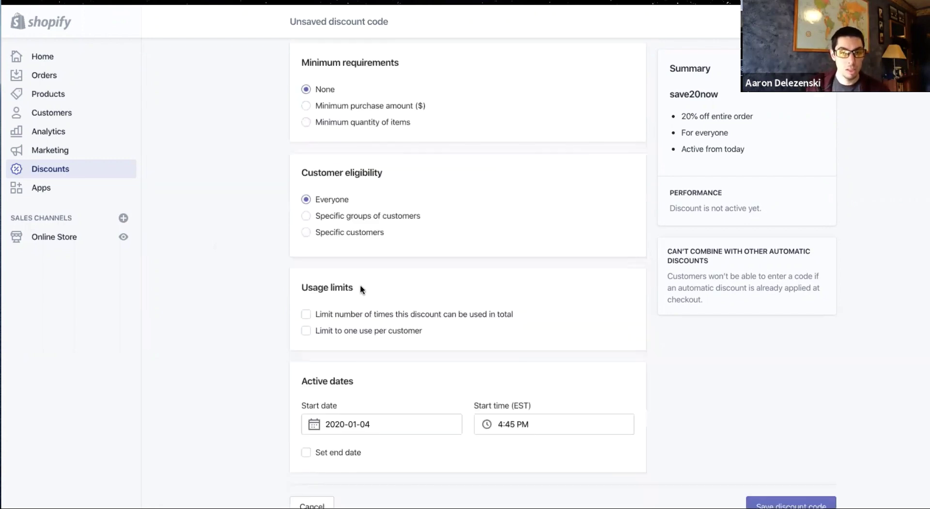
pyautogui.moveTo(359, 286); pyautogui.dragTo(249, 293)
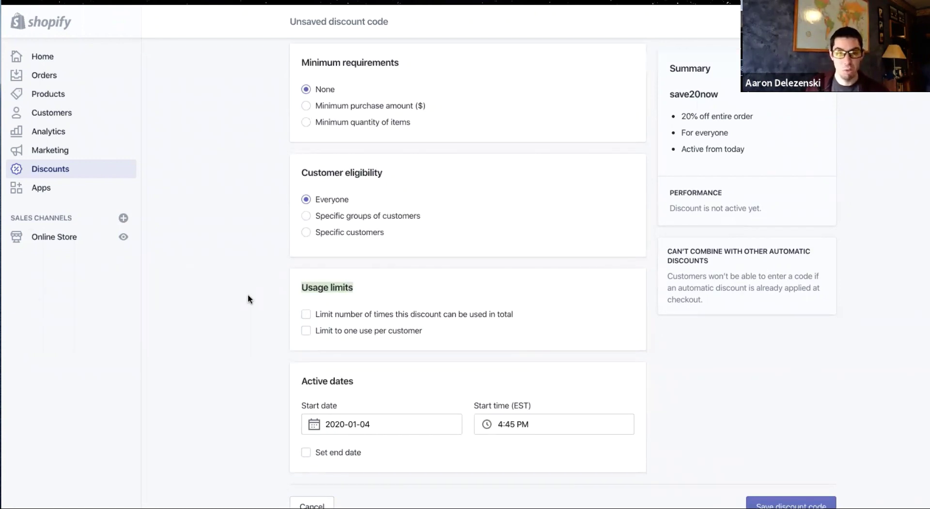
pyautogui.click(243, 324)
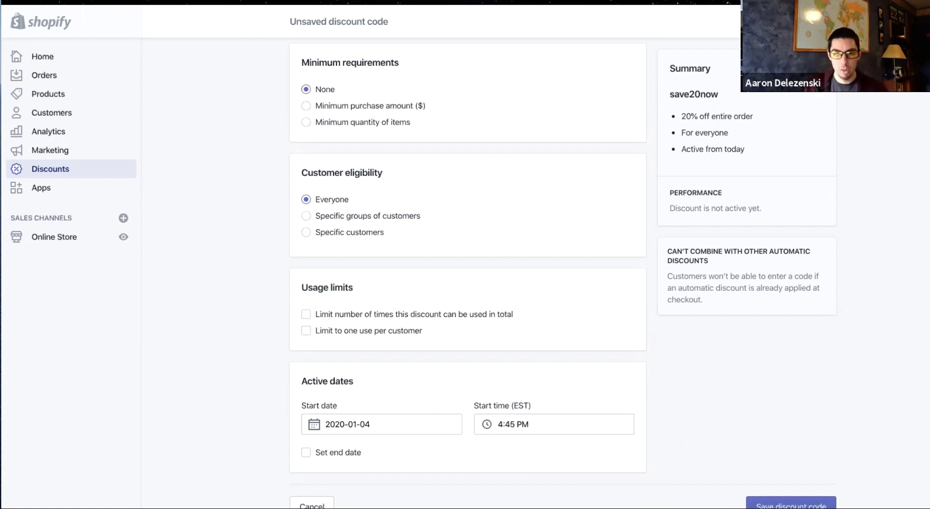
pyautogui.click(791, 504)
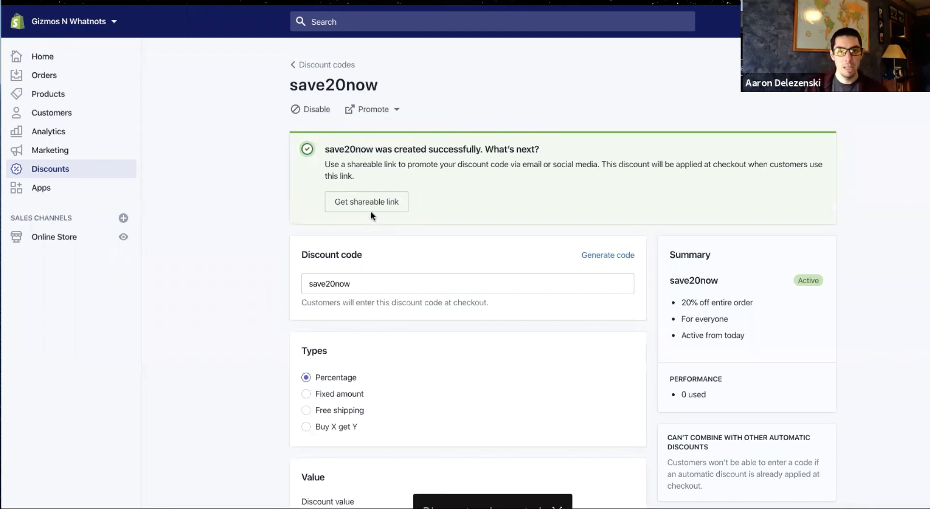
# Copy the shareable link of the save20now discount and paste it at the end of the Untitled 5 text document
pyautogui.click(367, 202)
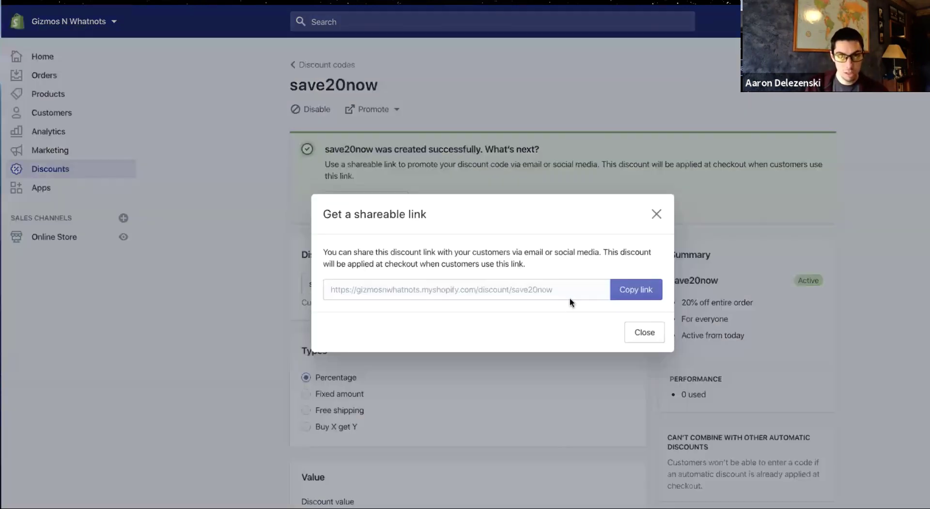
pyautogui.click(639, 291)
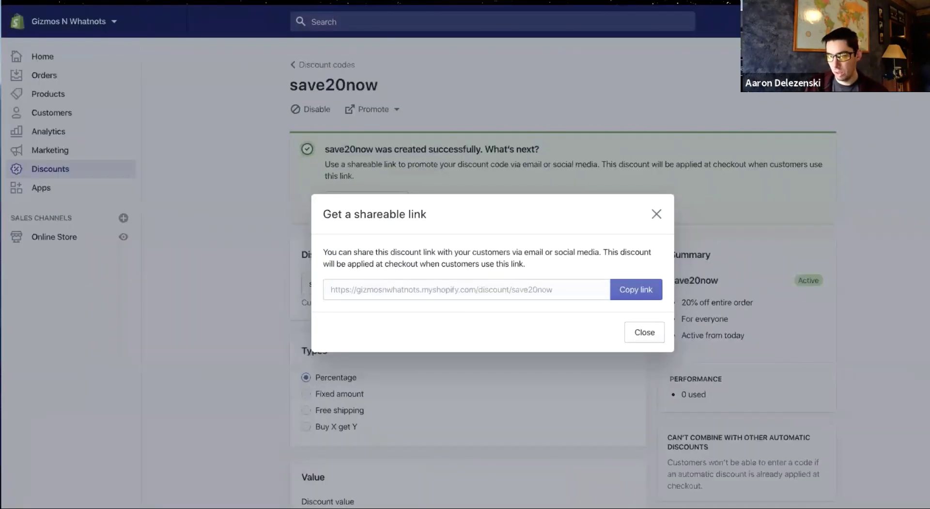
pyautogui.press('super+Tab')
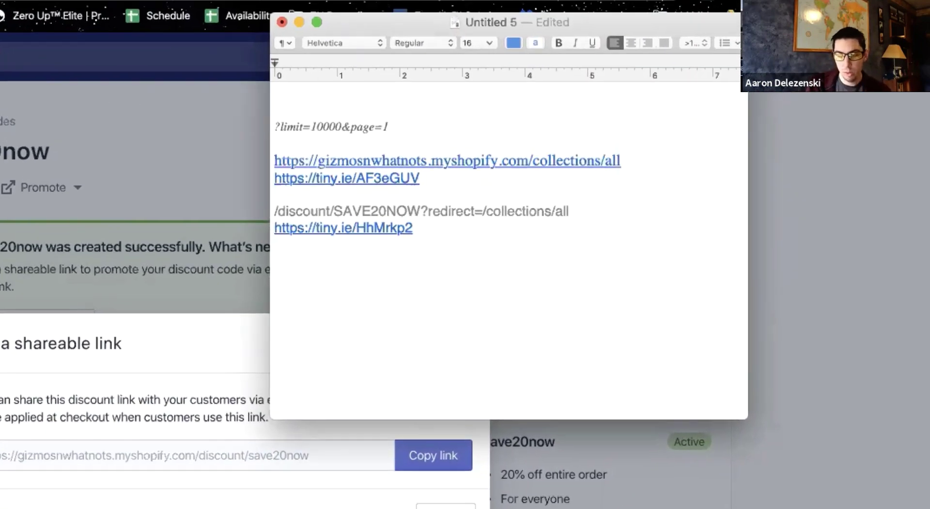
pyautogui.press('super+v')
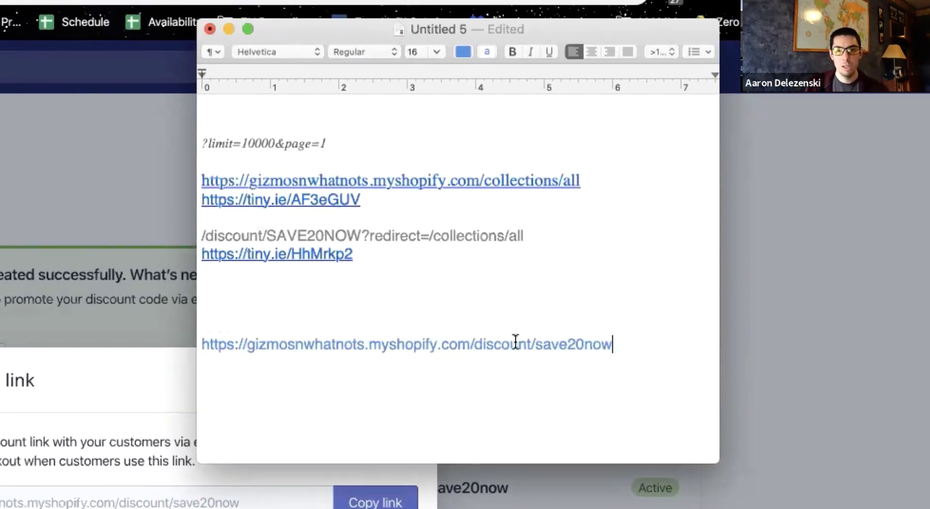
pyautogui.click(475, 345)
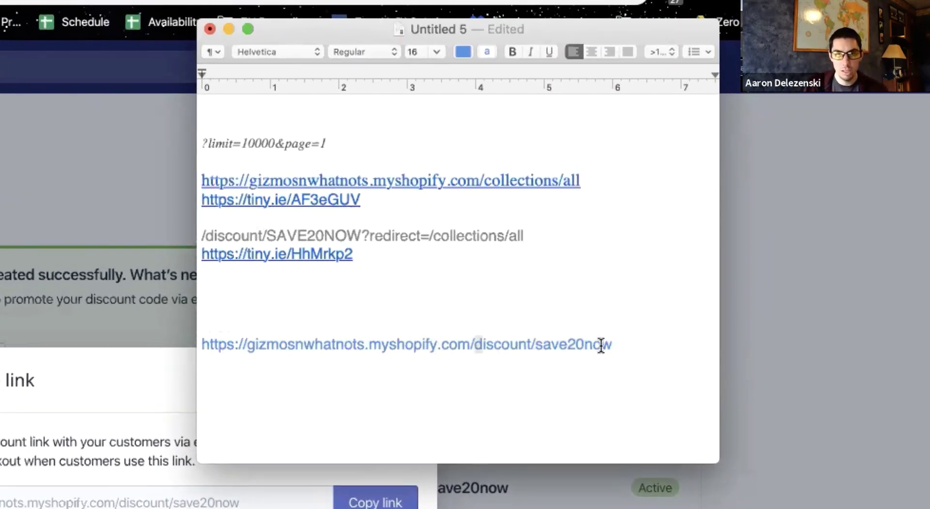
pyautogui.moveTo(601, 345); pyautogui.dragTo(642, 346)
pyautogui.click(544, 393)
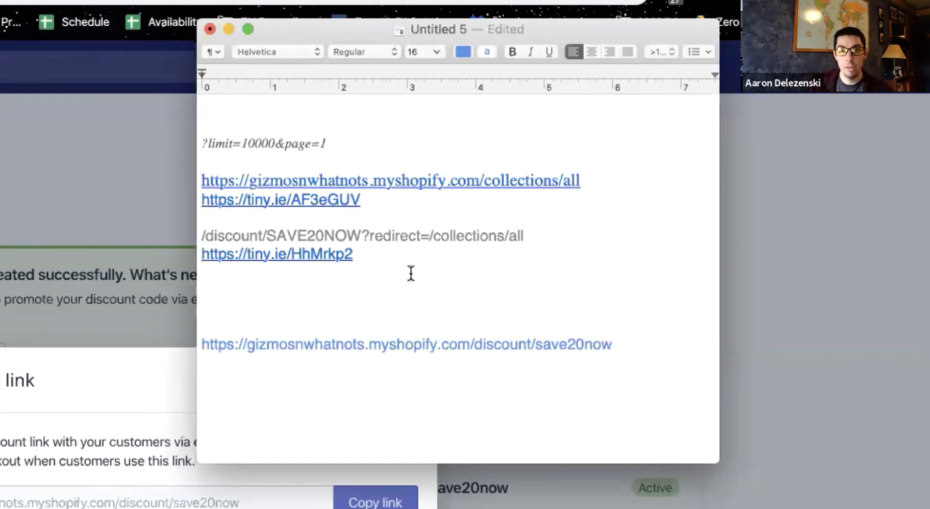
# Copy ?redirect=/collections/all from the sample link in the document and append it to the pasted save20now discount link
pyautogui.moveTo(623, 348); pyautogui.dragTo(233, 379)
pyautogui.press('Right')
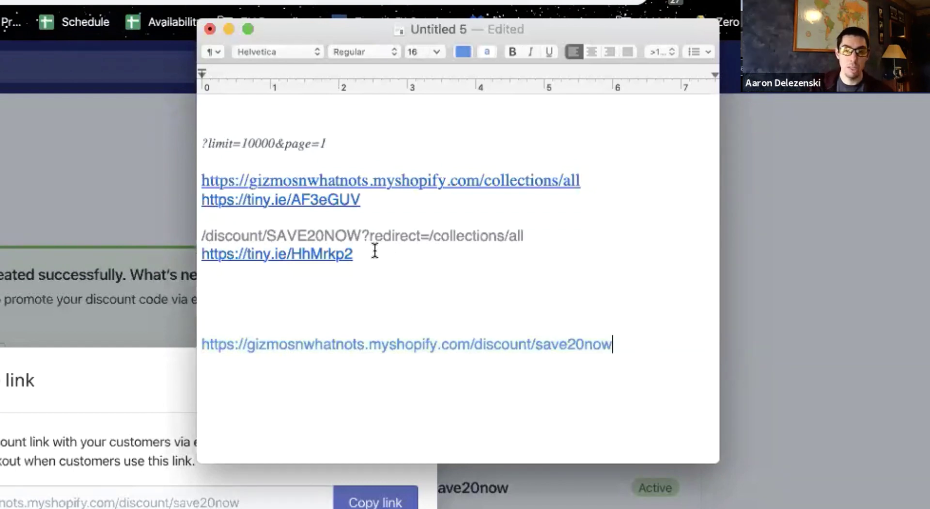
pyautogui.moveTo(364, 238); pyautogui.dragTo(544, 234)
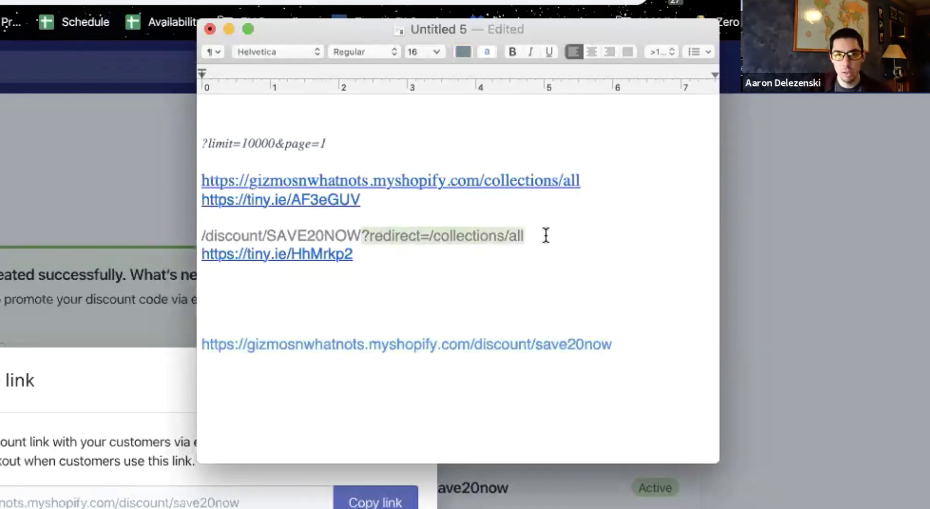
pyautogui.press('super+c')
pyautogui.click(616, 344)
pyautogui.press('super+v')
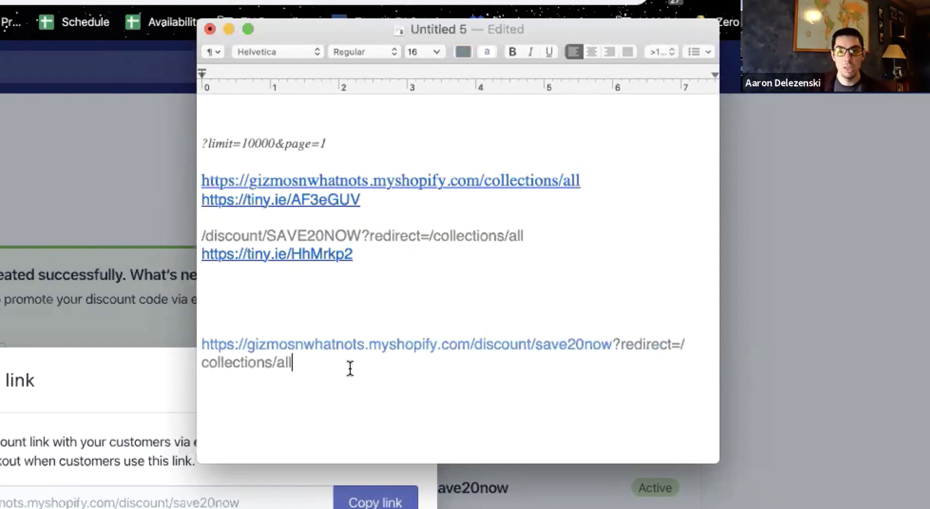
pyautogui.moveTo(335, 367); pyautogui.dragTo(184, 341)
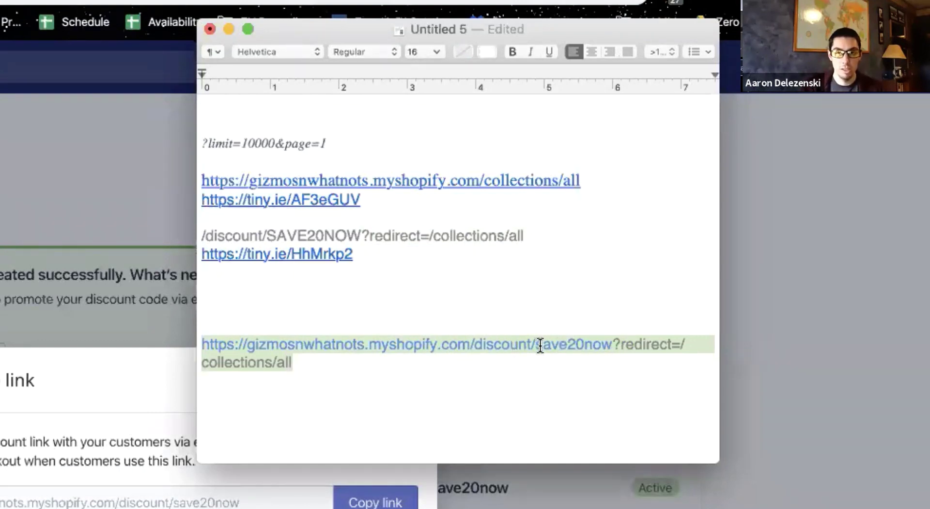
pyautogui.click(309, 372)
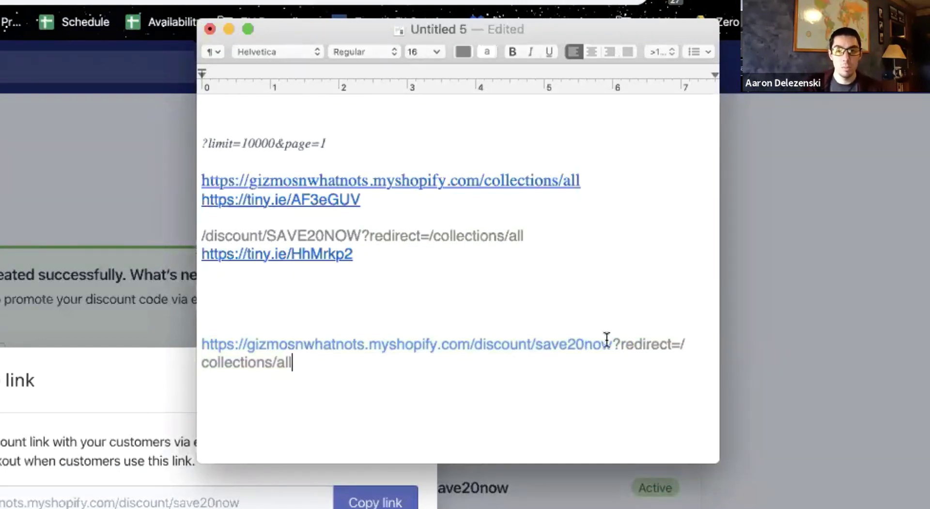
# Try kitchen as the collection in the discount link's redirect and restore it to all
pyautogui.moveTo(612, 343); pyautogui.dragTo(693, 335)
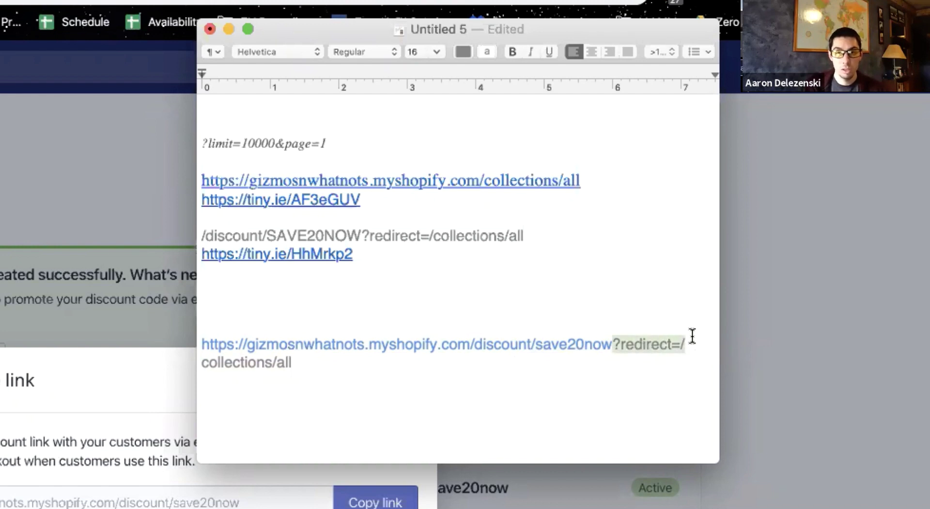
pyautogui.click(301, 363)
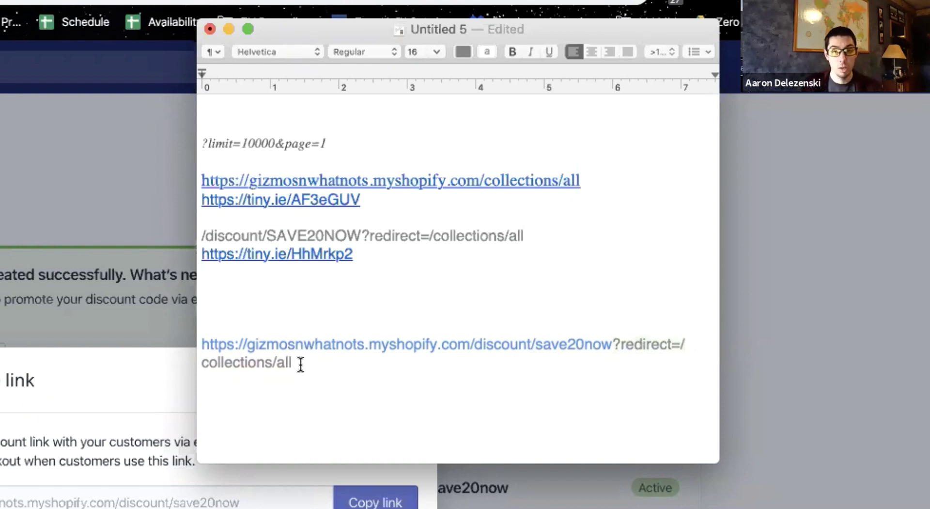
pyautogui.write('kitchen')
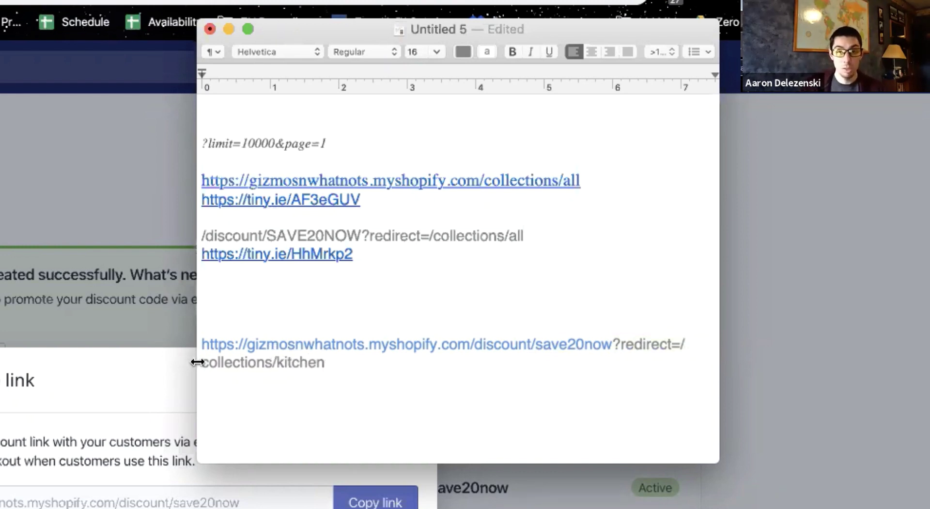
pyautogui.doubleClick(242, 364)
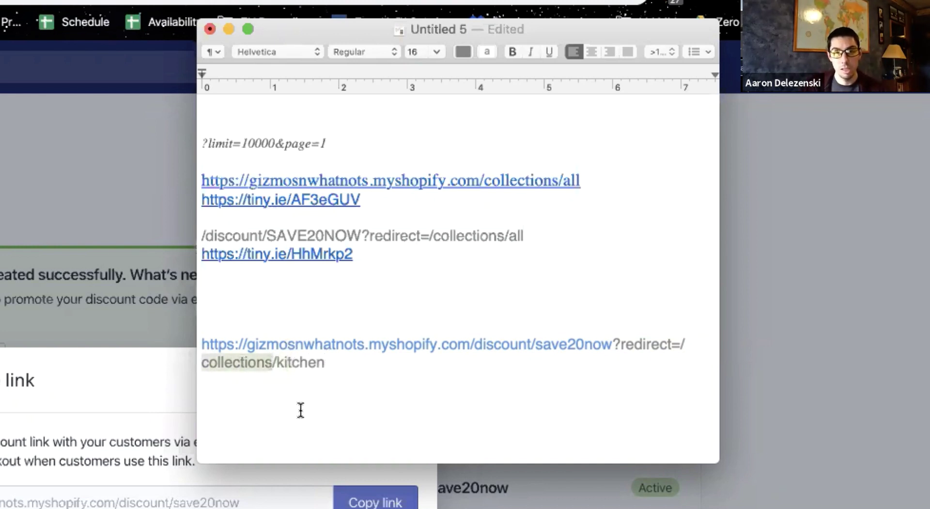
pyautogui.moveTo(613, 343); pyautogui.dragTo(695, 343)
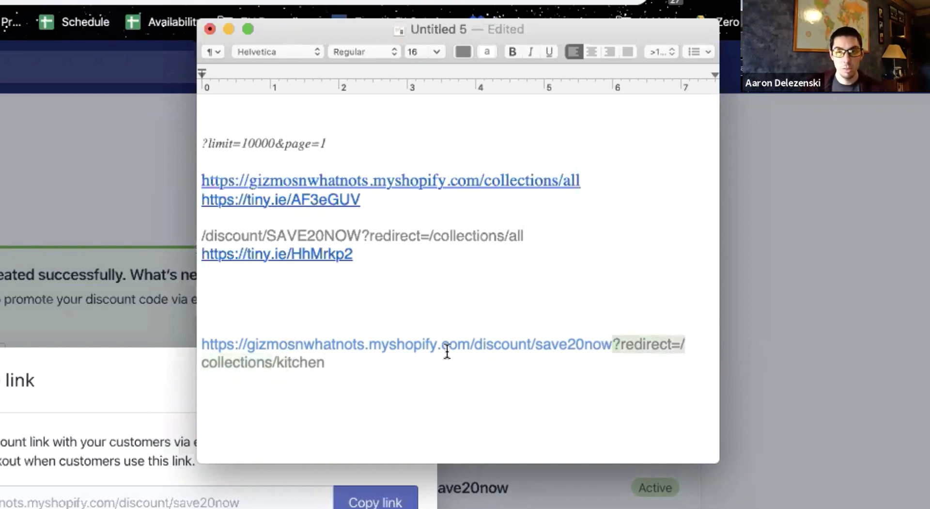
pyautogui.click(371, 365)
pyautogui.press('BackSpace')
pyautogui.press('BackSpace')
pyautogui.press('BackSpace')
pyautogui.press('BackSpace')
pyautogui.press('BackSpace')
pyautogui.press('BackSpace')
pyautogui.press('BackSpace')
pyautogui.write('all')
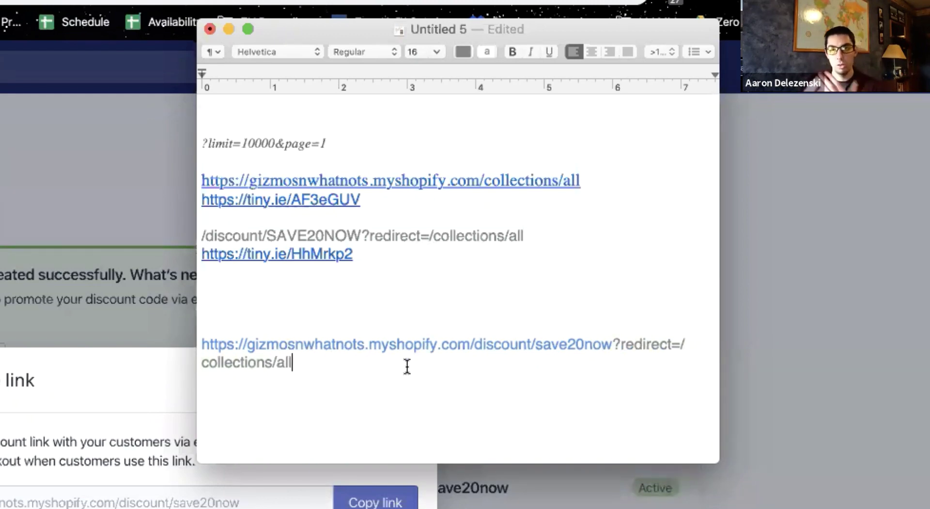
pyautogui.moveTo(353, 254); pyautogui.dragTo(204, 259)
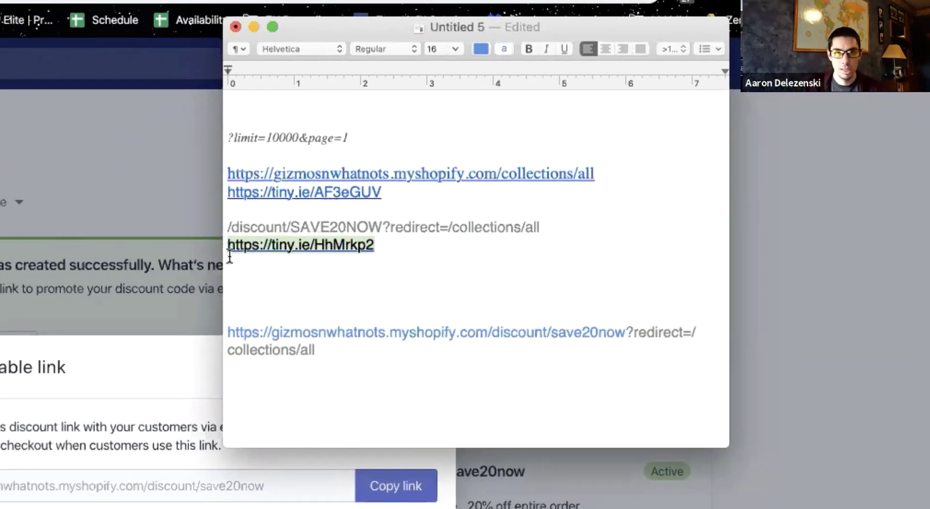
pyautogui.click(342, 229)
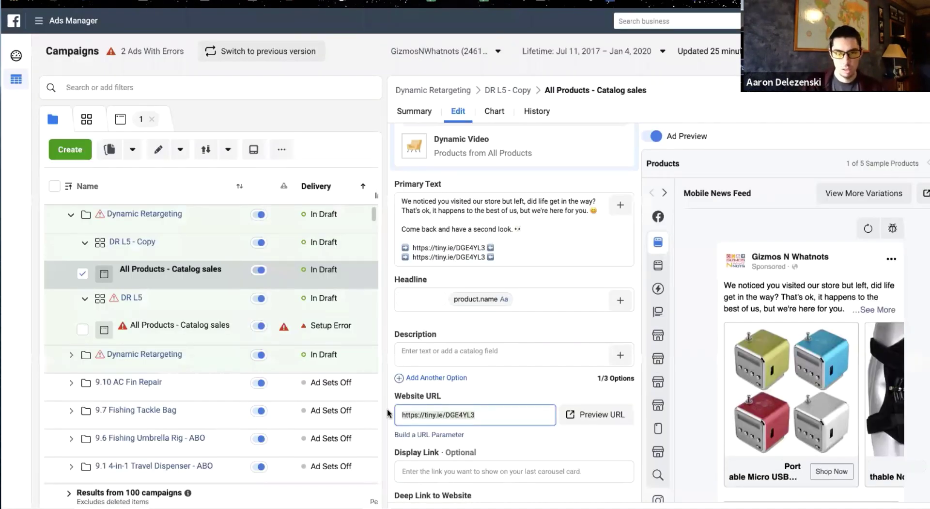
pyautogui.press('super+a')
pyautogui.press('super+v')
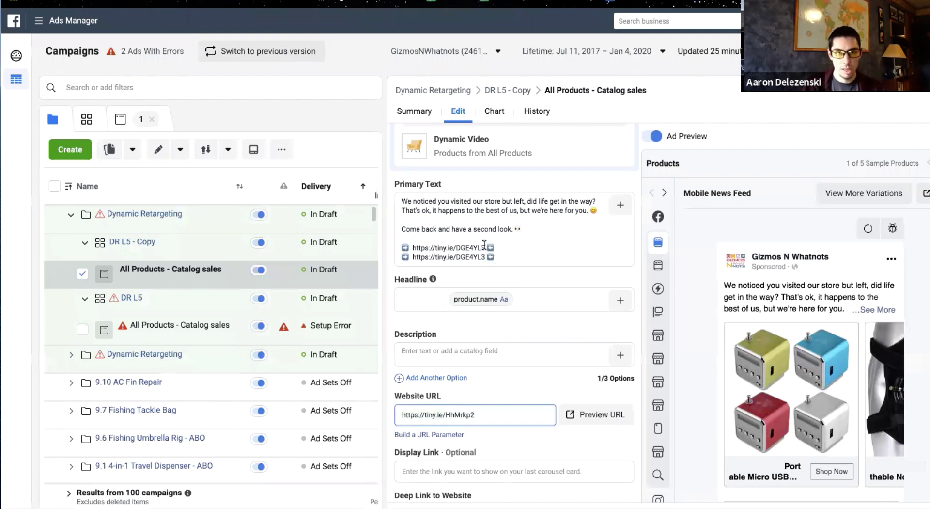
pyautogui.click(417, 250)
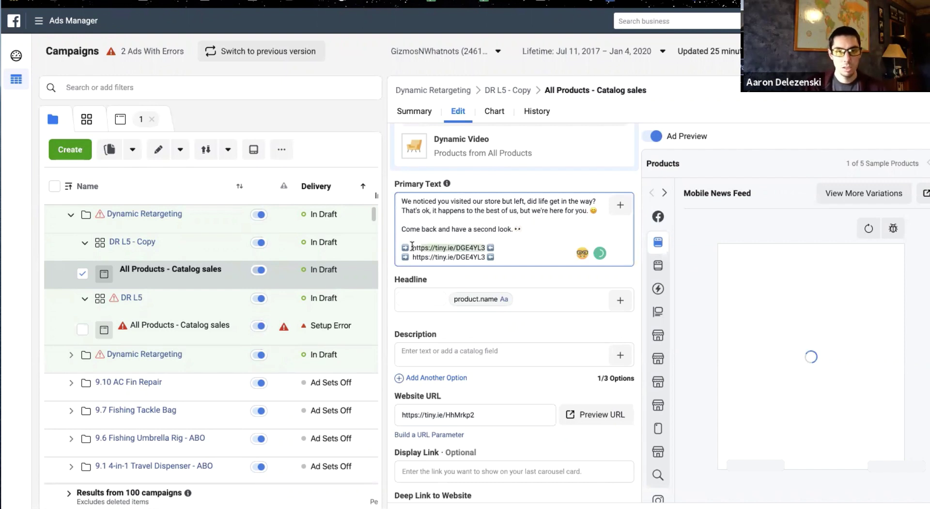
pyautogui.click(413, 247)
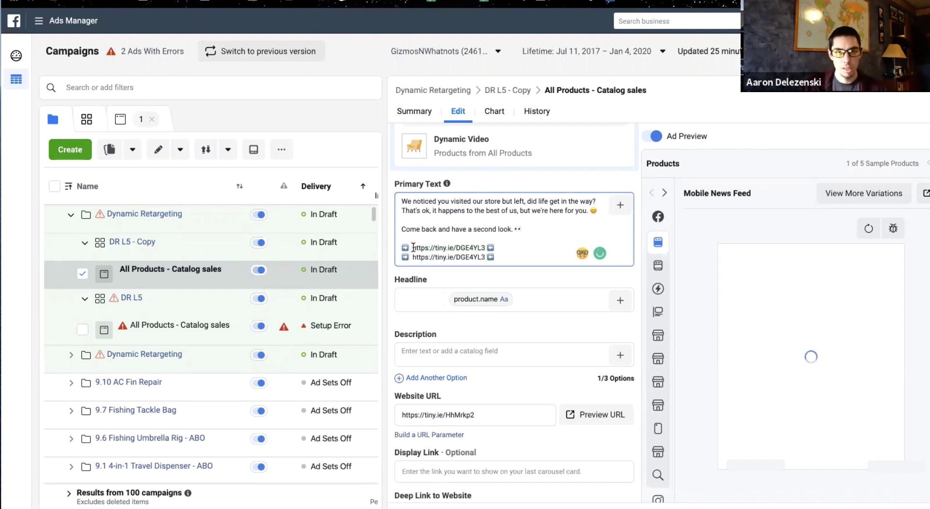
pyautogui.moveTo(413, 248); pyautogui.dragTo(485, 249)
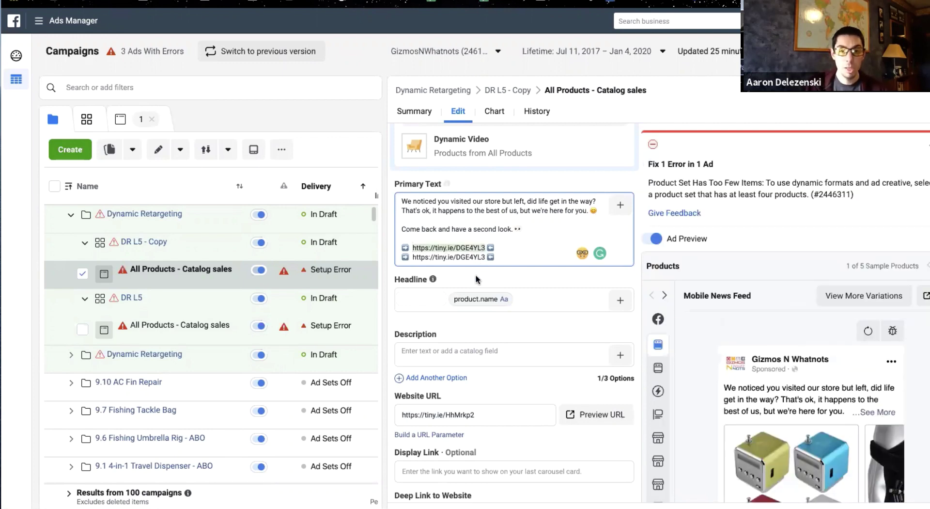
pyautogui.hotkey('ctrl', 'v')
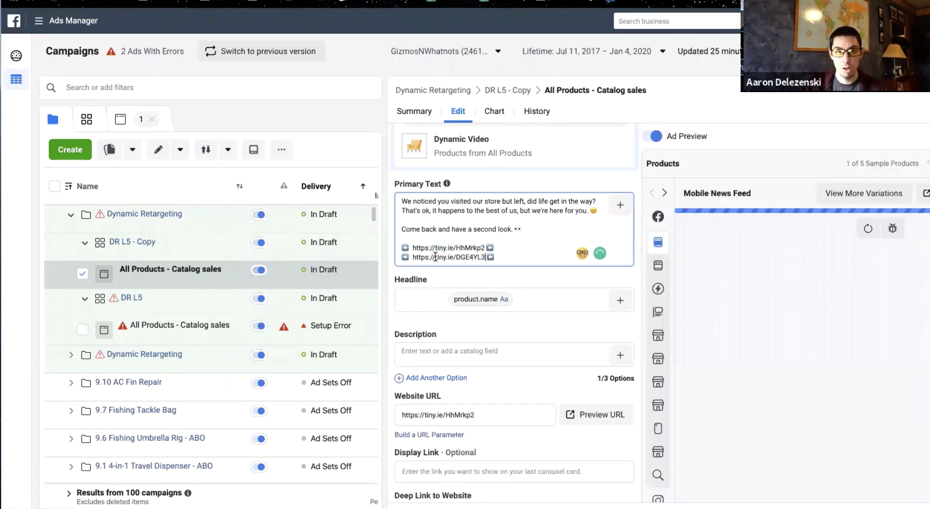
pyautogui.moveTo(485, 256); pyautogui.dragTo(411, 256)
pyautogui.hotkey('ctrl', 'v')
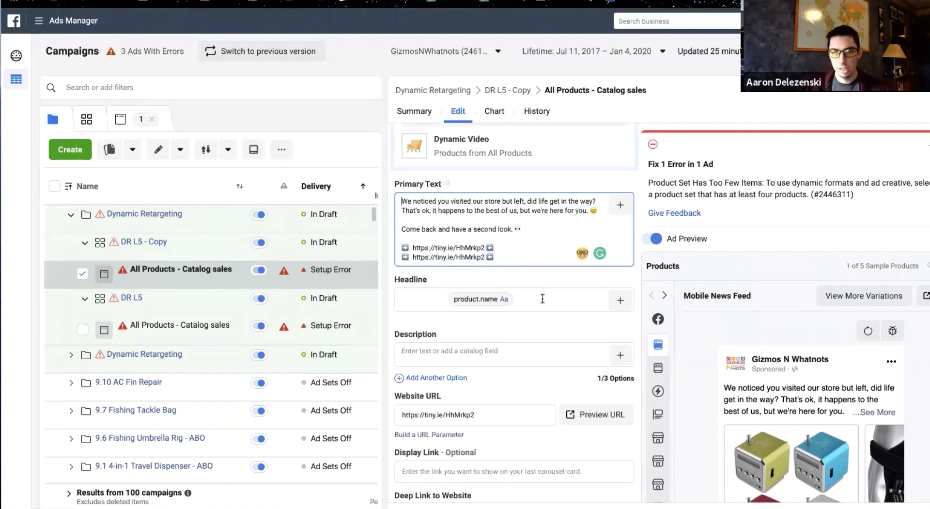
# Add the opening line "Save an extra 20% on your entire order" between red exclamation mark emojis, above a blank line in the Primary Text
pyautogui.click(402, 201)
pyautogui.press('Return')
pyautogui.press('Up')
pyautogui.press('super+ctrl+space')
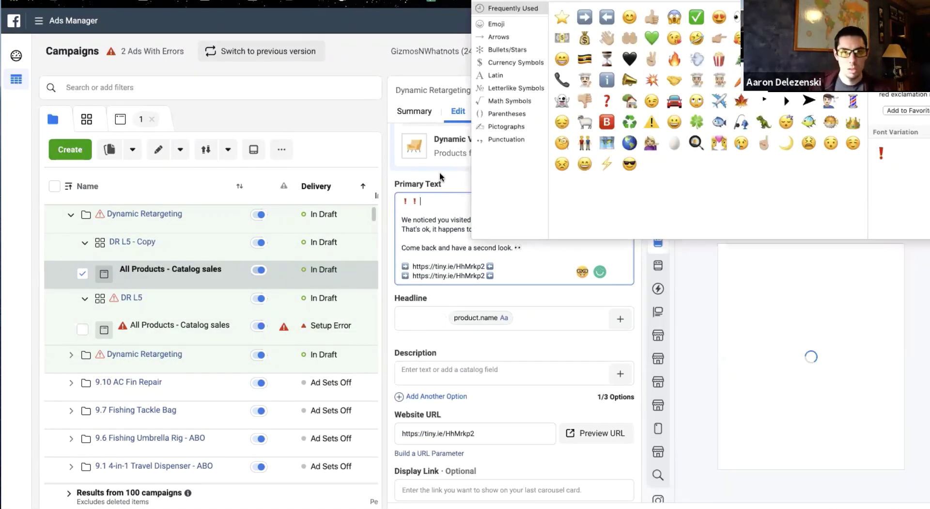
pyautogui.write('Save an extra')
pyautogui.write(' 20% Off your entire order')
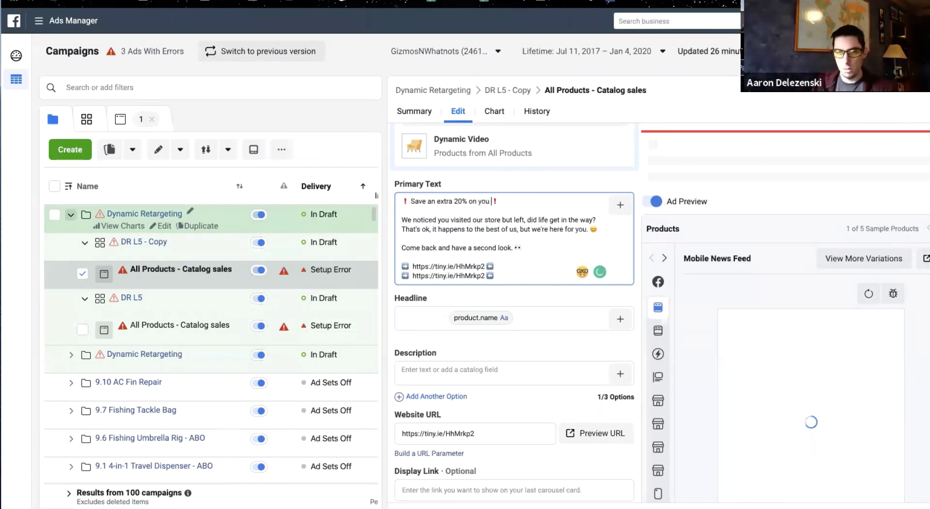
pyautogui.click(489, 200)
pyautogui.write('re order')
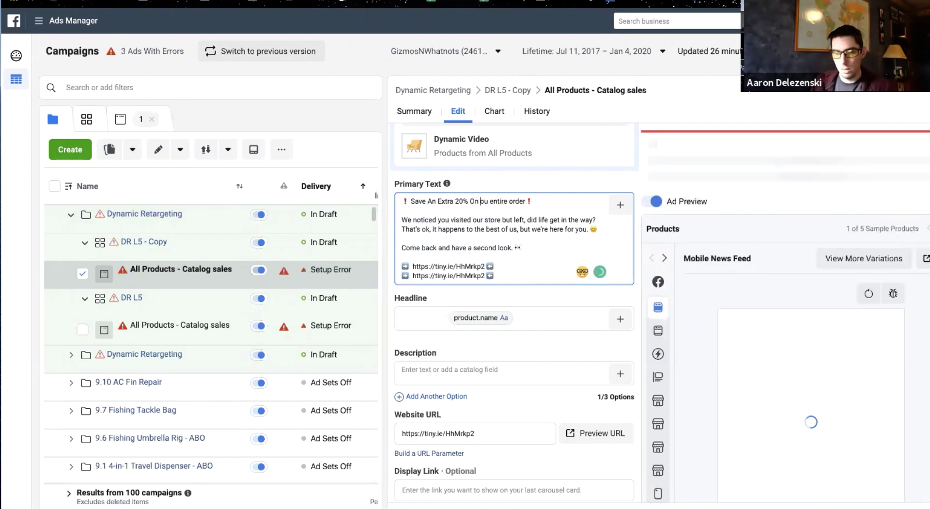
# Capitalize the Primary Text's opening line so it reads "Save An Extra 20% On Your Entire Order"
pyautogui.click(499, 201)
pyautogui.press('BackSpace')
pyautogui.write('E')
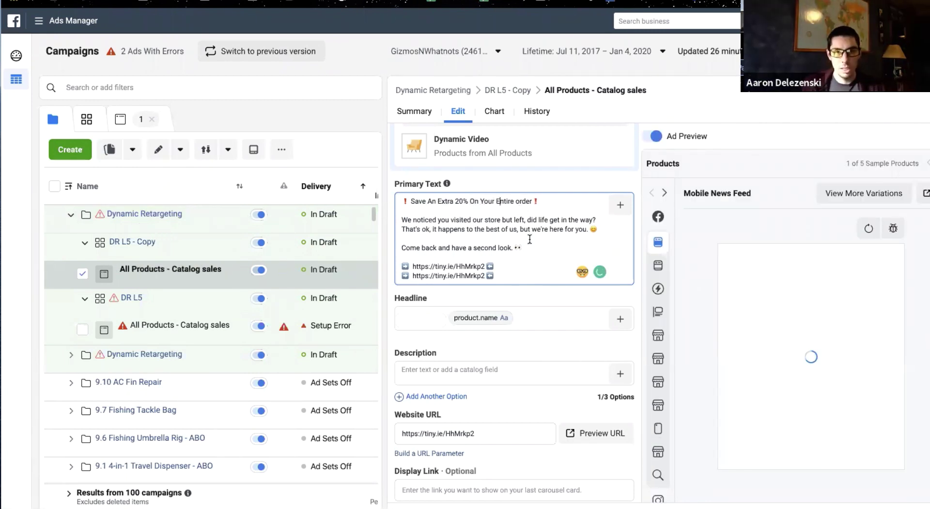
pyautogui.scroll(-1, 503, 252)
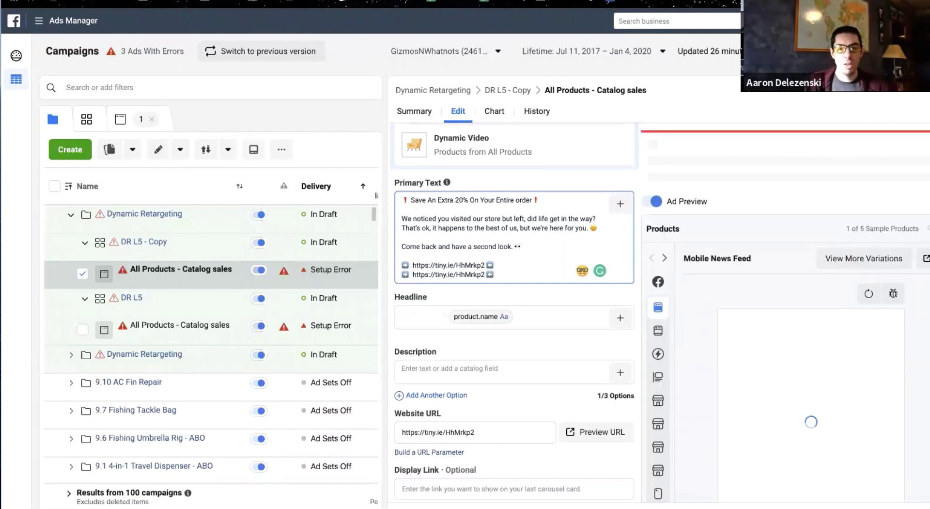
pyautogui.click(521, 199)
pyautogui.press('BackSpace')
pyautogui.write('O')
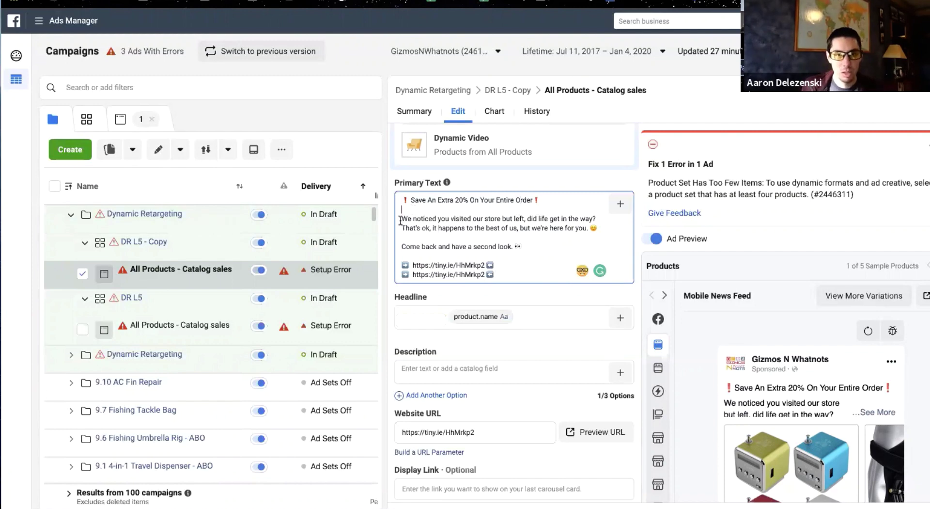
# Insert "Click the link below and your 20% coupon code will automatically be applied at checkout." above the links in the Primary Text
pyautogui.click(402, 255)
pyautogui.press('Return')
pyautogui.write('Click the link below and your coup')
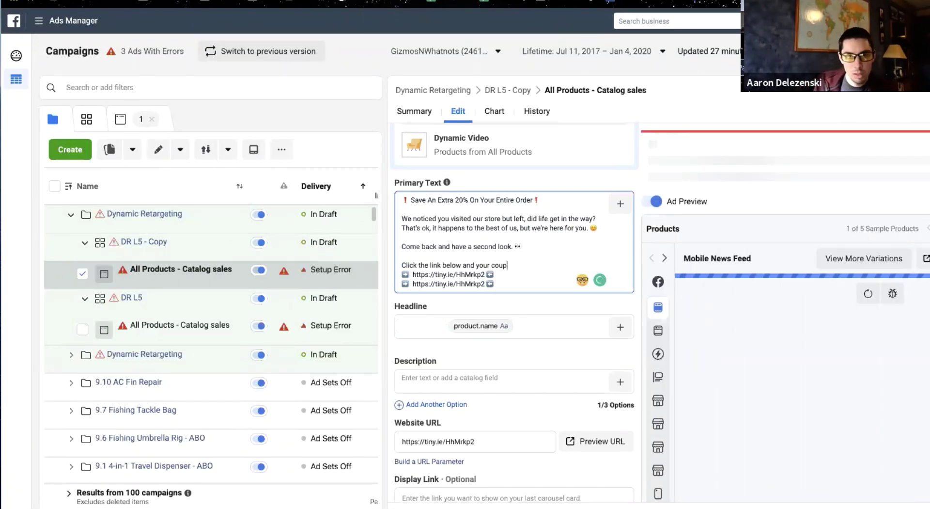
pyautogui.press('BackSpace')
pyautogui.press('BackSpace')
pyautogui.press('BackSpace')
pyautogui.press('BackSpace')
pyautogui.write('20')
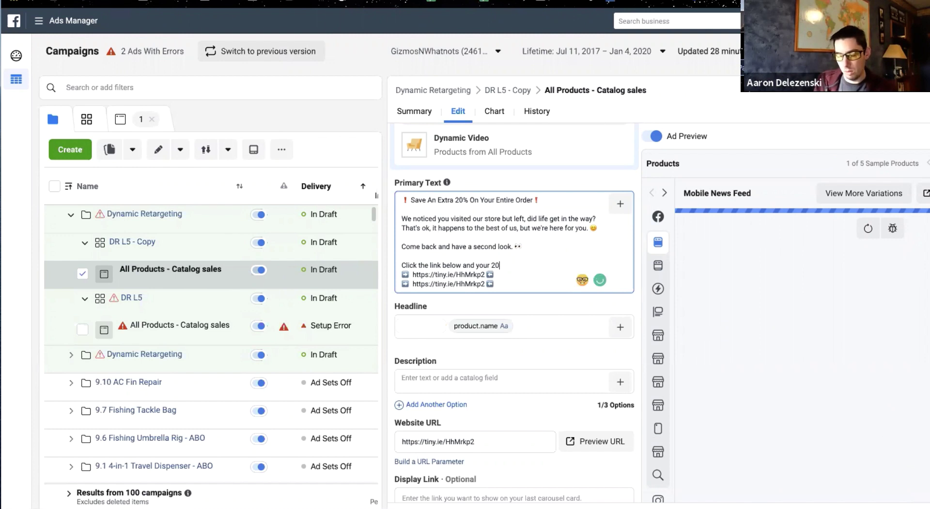
pyautogui.write('% coupon code will automatically be applied at checkout.')
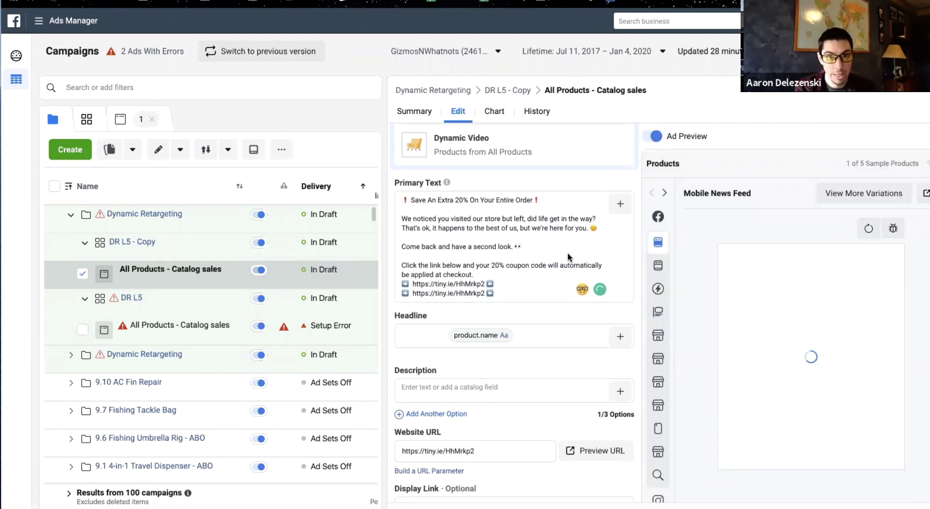
# In the DR L5 - Copy ad set, set the Viewed or Added to Cart But Not Purchased window to 10 days
pyautogui.click(49, 237)
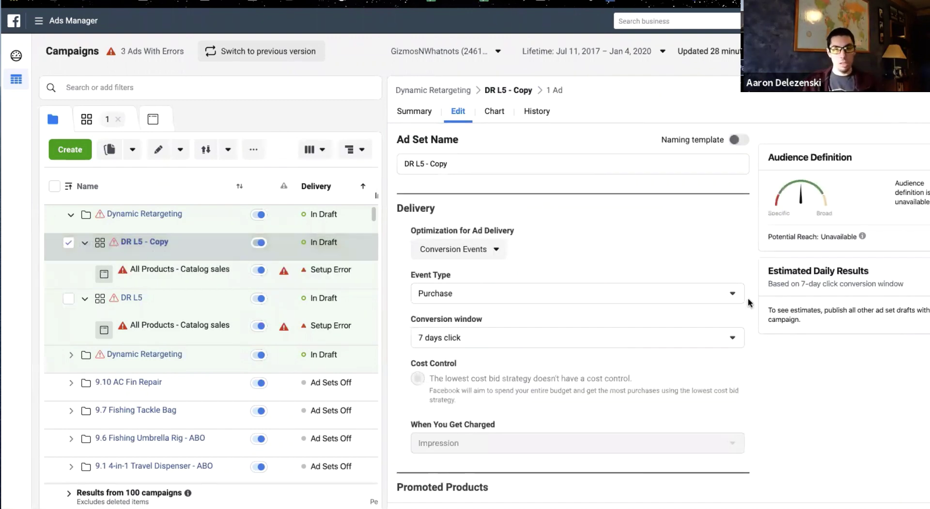
pyautogui.scroll(-9, 749, 303)
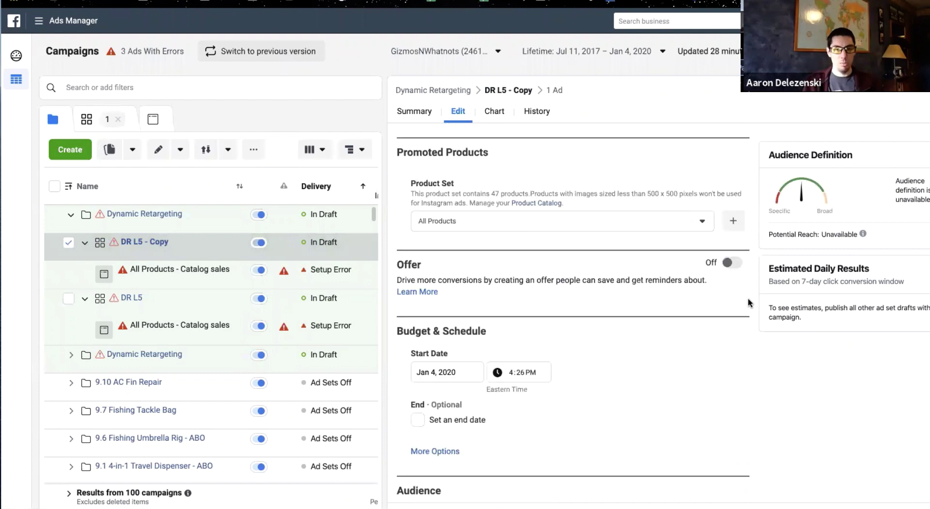
pyautogui.scroll(-7, 746, 368)
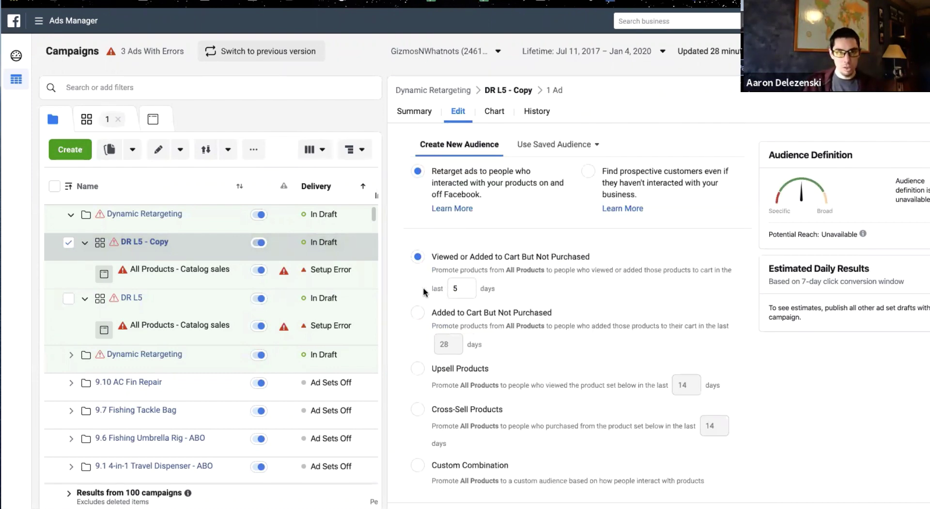
pyautogui.click(463, 289)
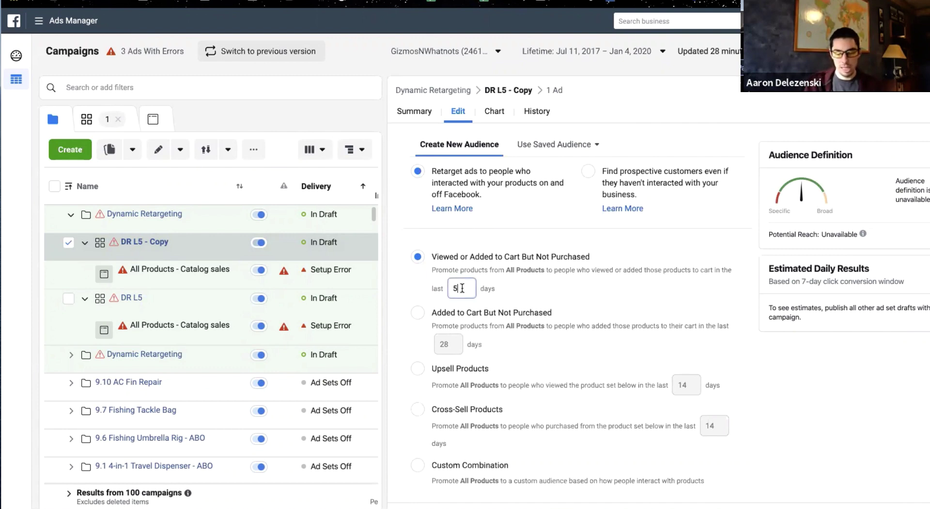
pyautogui.press('BackSpace')
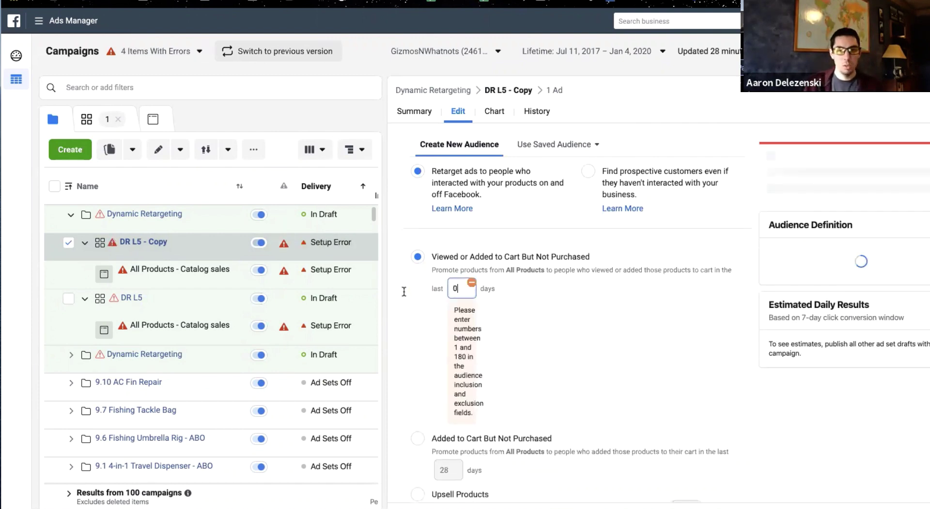
pyautogui.write('10')
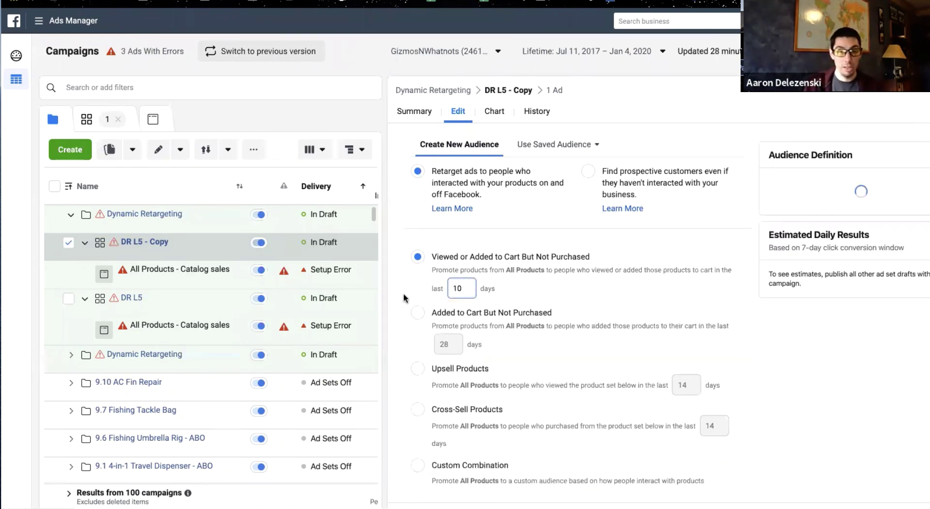
pyautogui.click(391, 350)
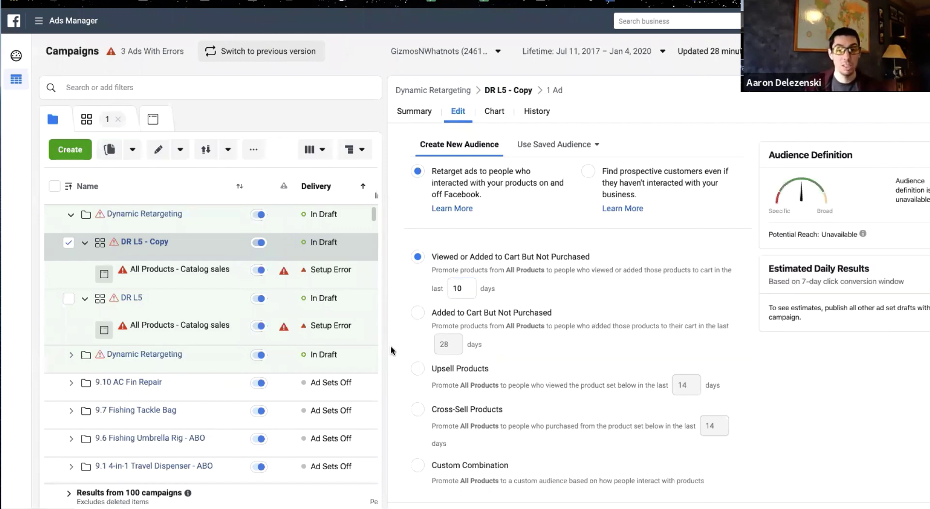
# Switch the DR L5 - Copy ad set's retargeting audience to Custom Combination
pyautogui.scroll(-1, 391, 350)
pyautogui.scroll(-3, 391, 350)
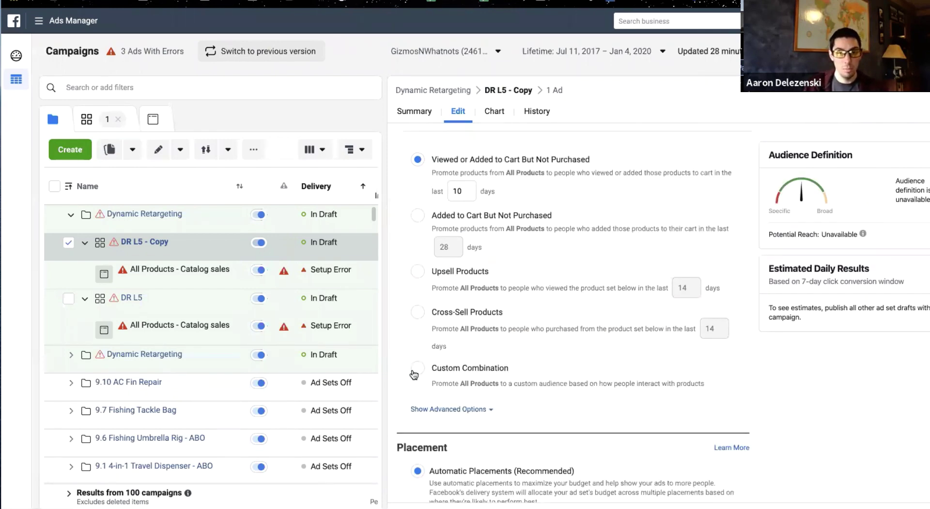
pyautogui.click(420, 368)
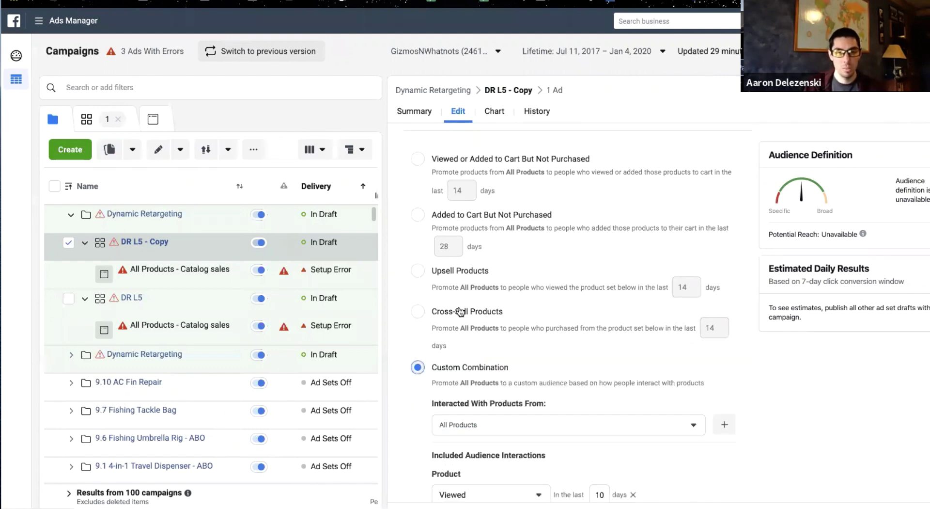
pyautogui.scroll(-5, 392, 393)
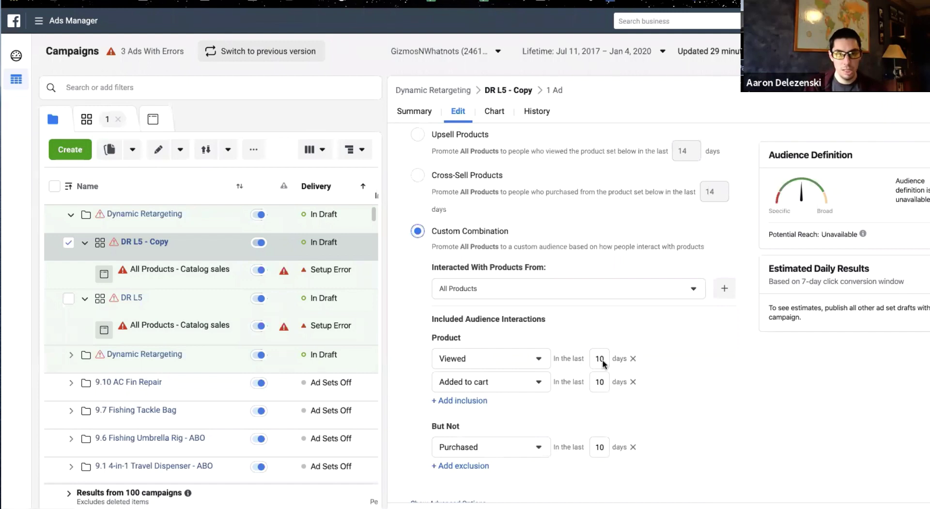
pyautogui.scroll(-1, 403, 432)
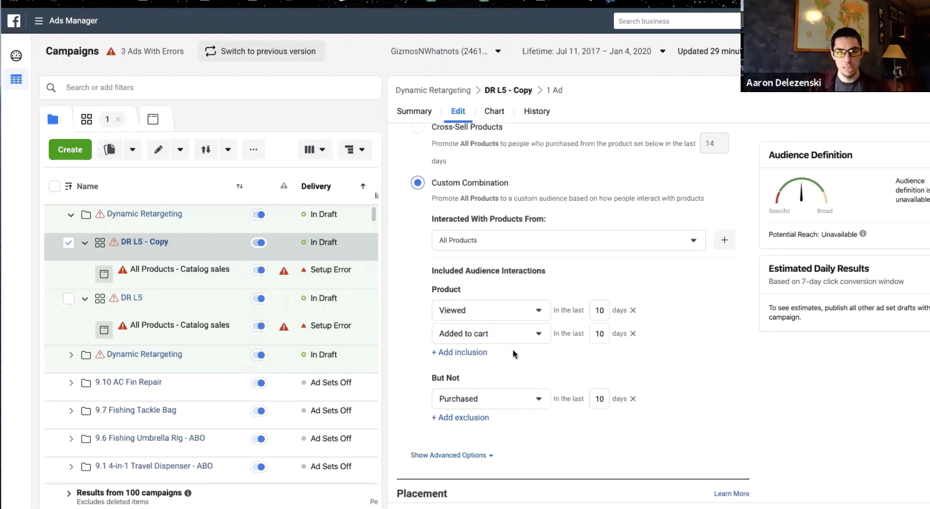
# Add an audience exclusion for people who Viewed products in the last 5 days
pyautogui.click(455, 421)
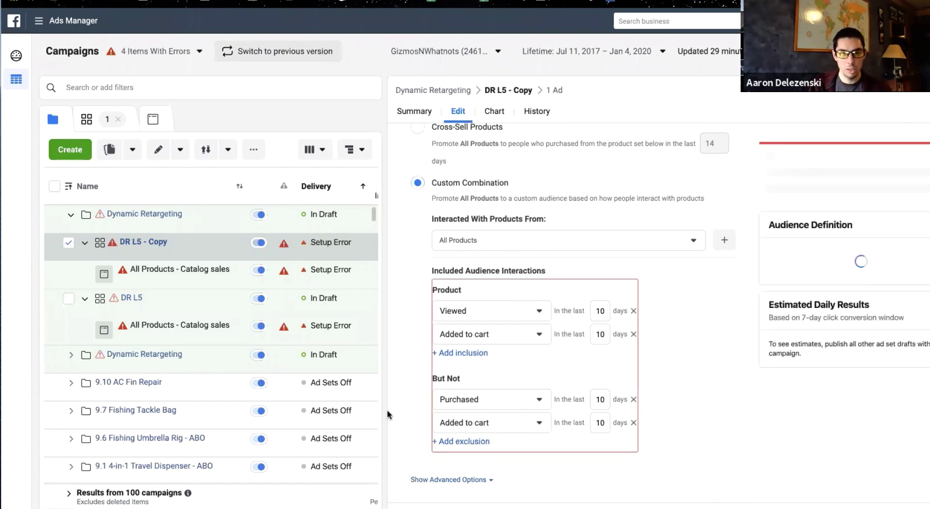
pyautogui.click(606, 422)
pyautogui.press('BackSpace')
pyautogui.press('BackSpace')
pyautogui.write('5')
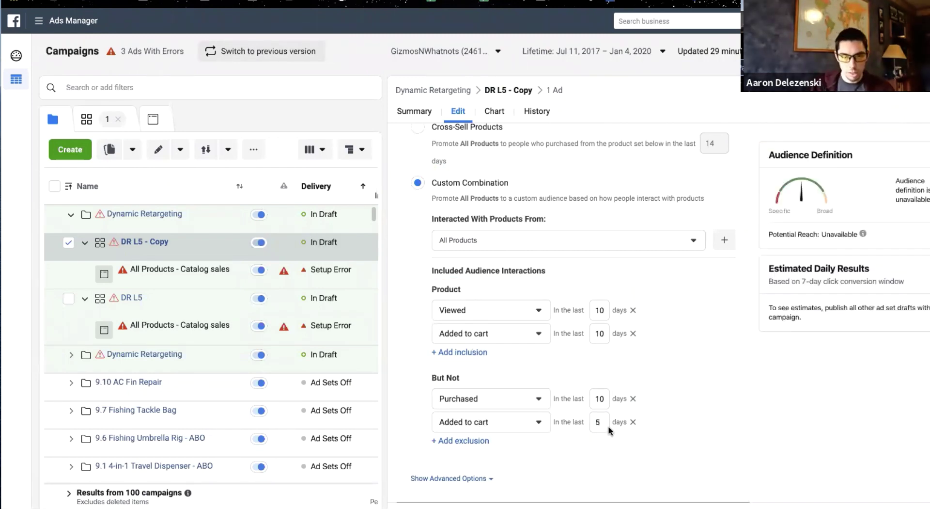
pyautogui.click(465, 422)
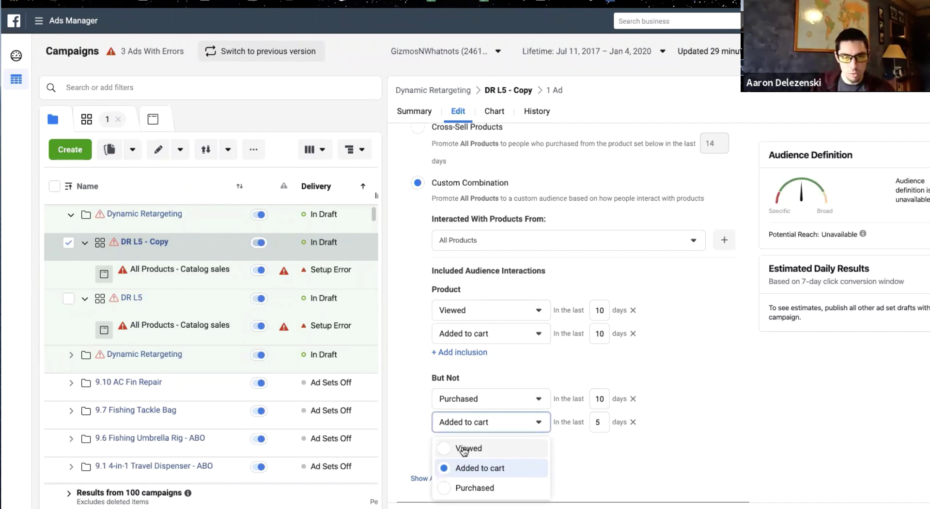
pyautogui.click(456, 448)
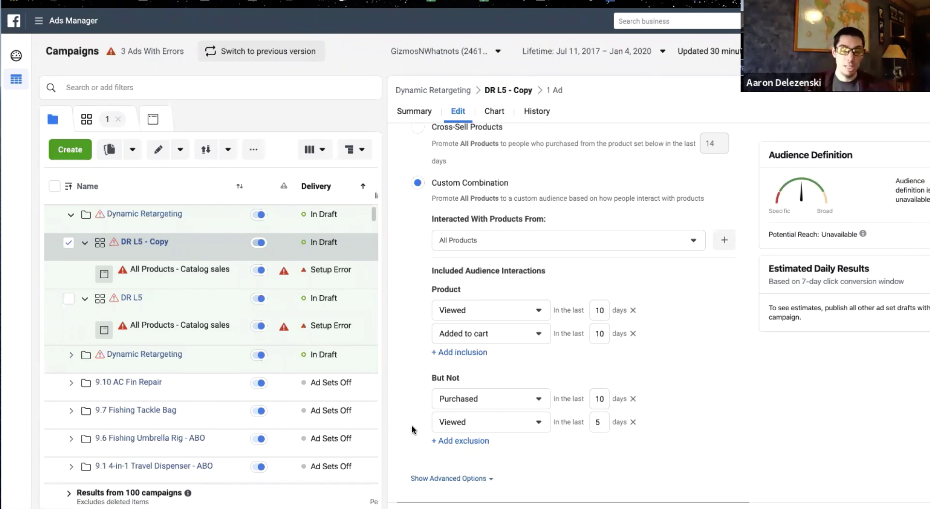
# Show the advanced audience options and review the existing custom audiences, interaction rules and remaining targeting settings of DR L5 - Copy
pyautogui.scroll(-3, 410, 370)
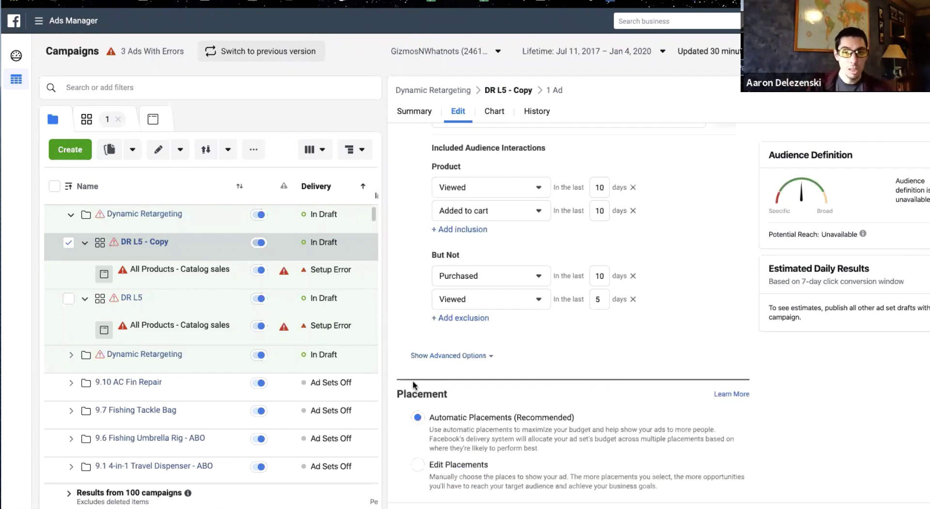
pyautogui.click(453, 355)
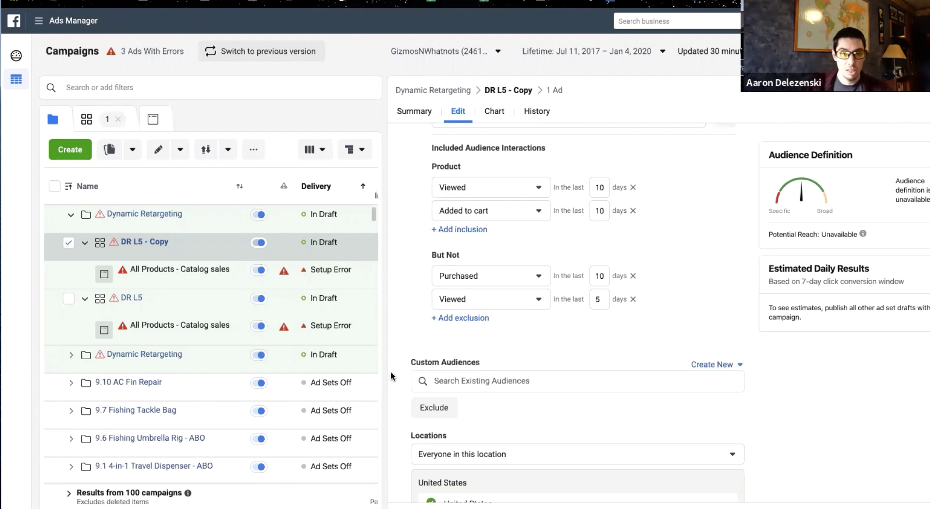
pyautogui.scroll(-2, 401, 364)
pyautogui.click(466, 302)
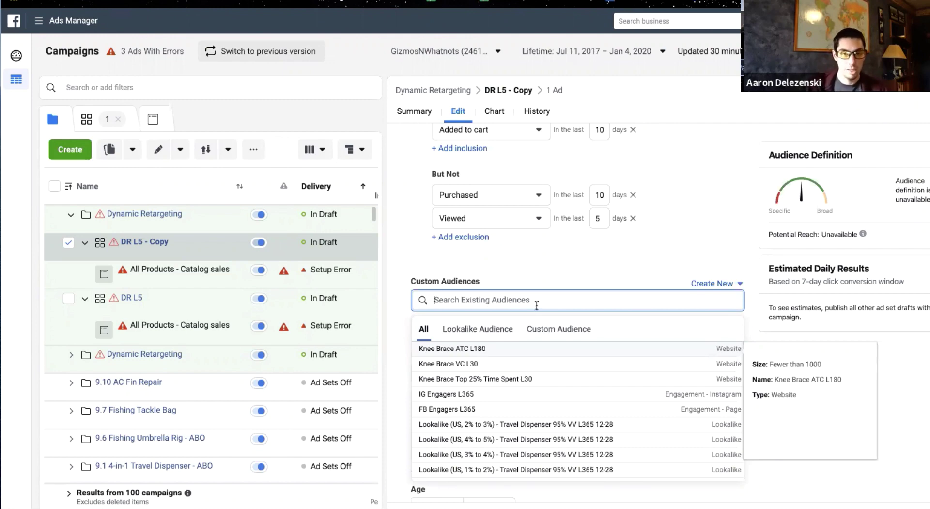
pyautogui.click(402, 305)
pyautogui.scroll(2, 402, 304)
pyautogui.scroll(1, 402, 320)
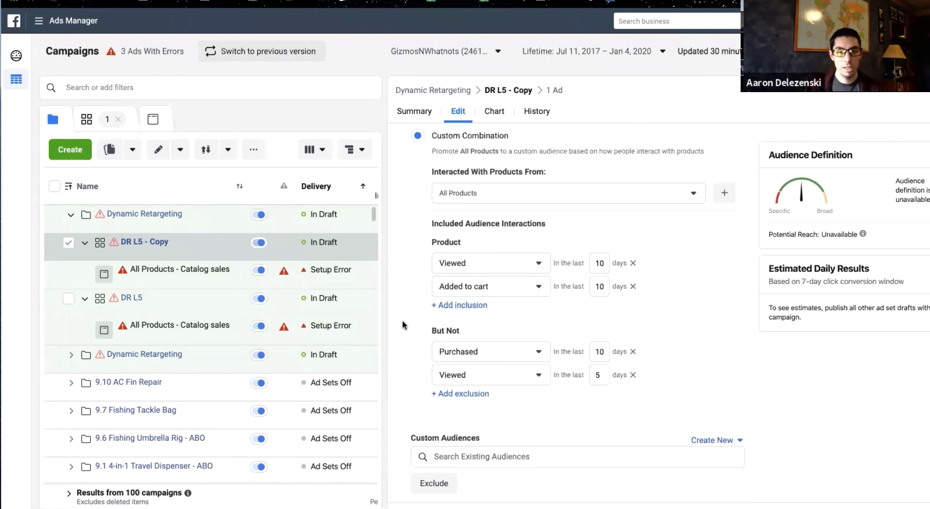
pyautogui.scroll(1, 402, 320)
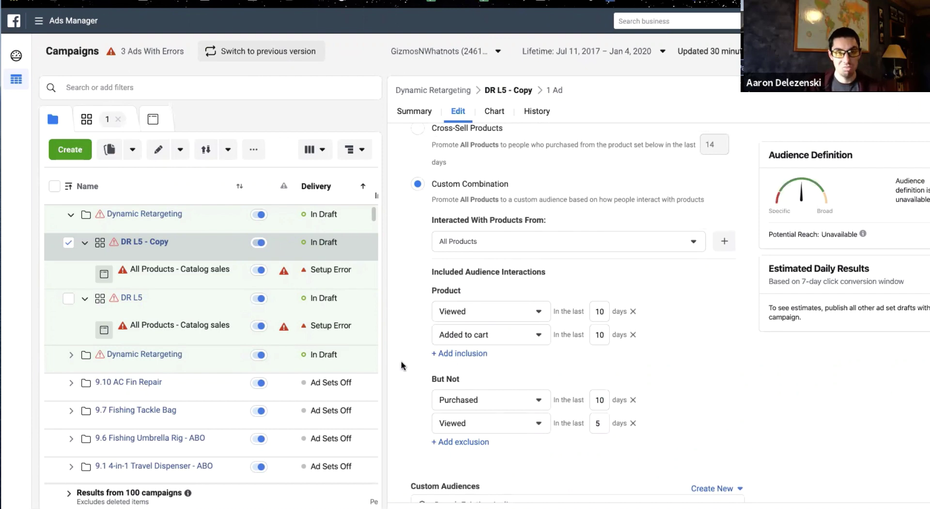
pyautogui.scroll(-10, 390, 406)
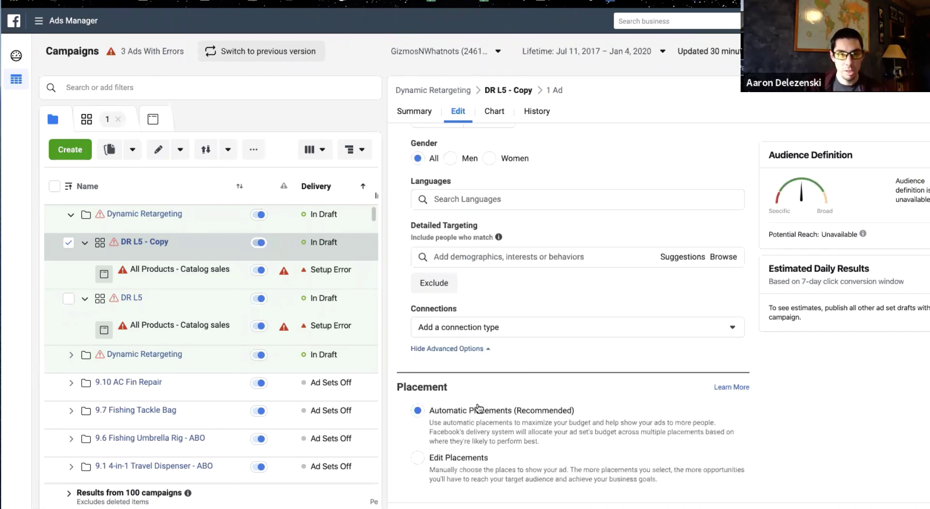
# Rename the DR L5 - Copy ad set as DR L5 - 10 and duplicate it once into the original campaign
pyautogui.scroll(1, 419, 397)
pyautogui.scroll(15, 418, 394)
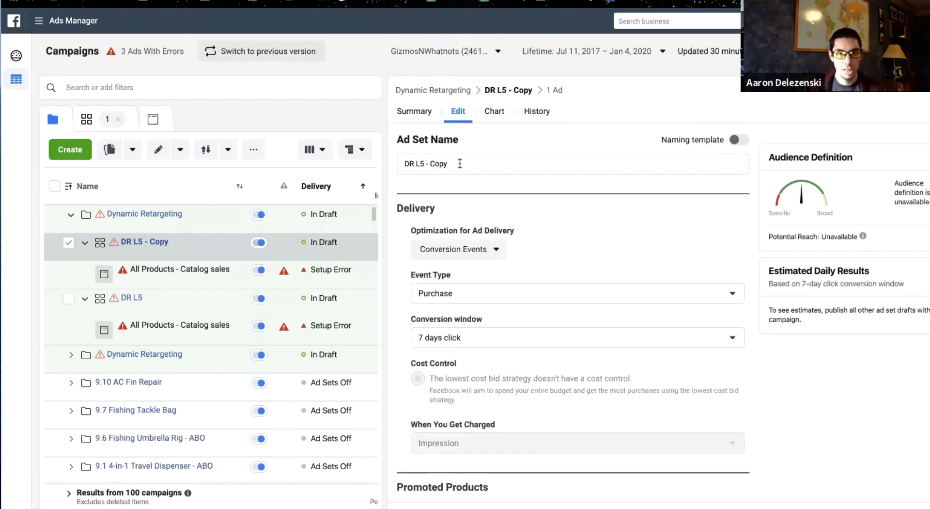
pyautogui.moveTo(459, 163); pyautogui.dragTo(426, 165)
pyautogui.write('- 10')
pyautogui.click(402, 272)
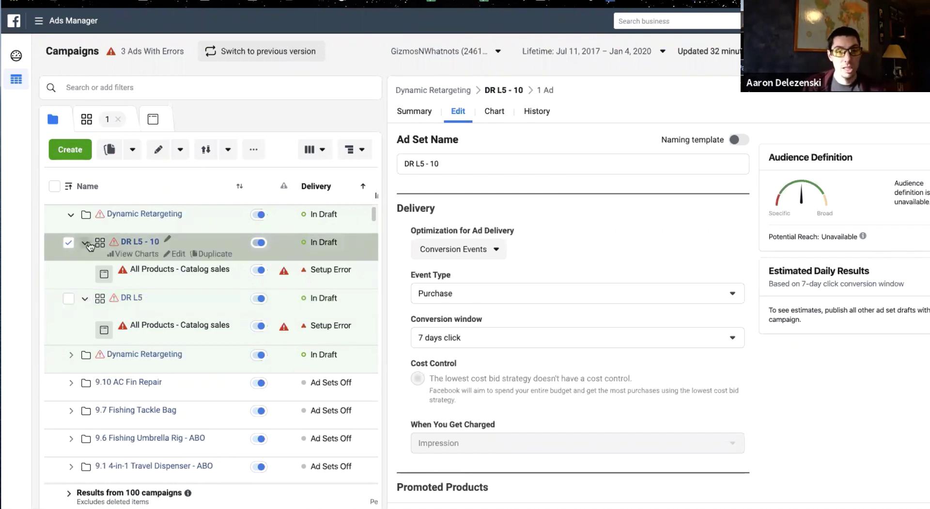
pyautogui.click(110, 149)
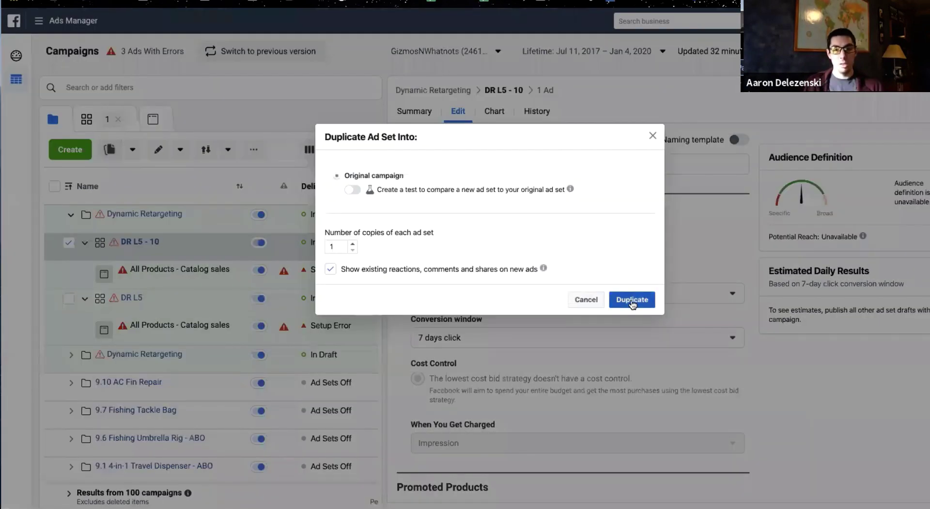
pyautogui.click(632, 300)
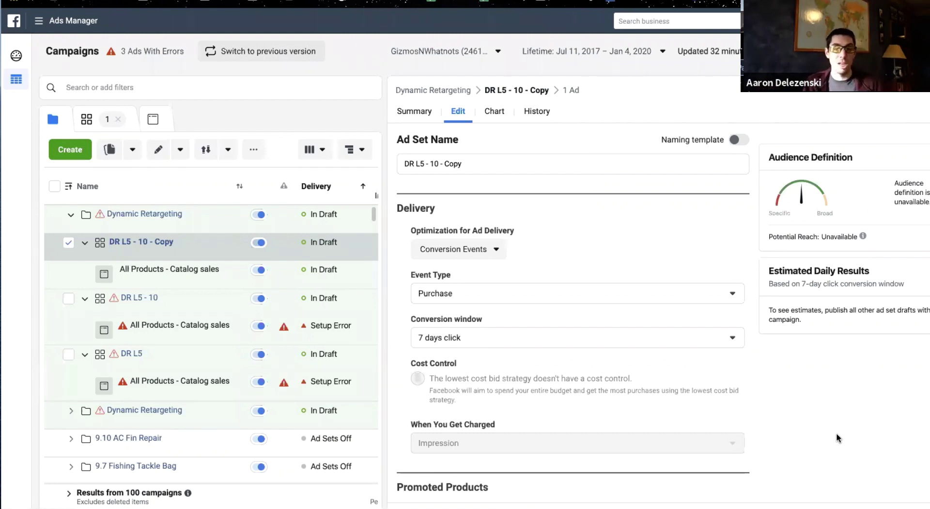
# In the new ad set copy, switch the retargeting audience to Cross-Sell Products with a purchase window of 40 days
pyautogui.scroll(-3, 777, 420)
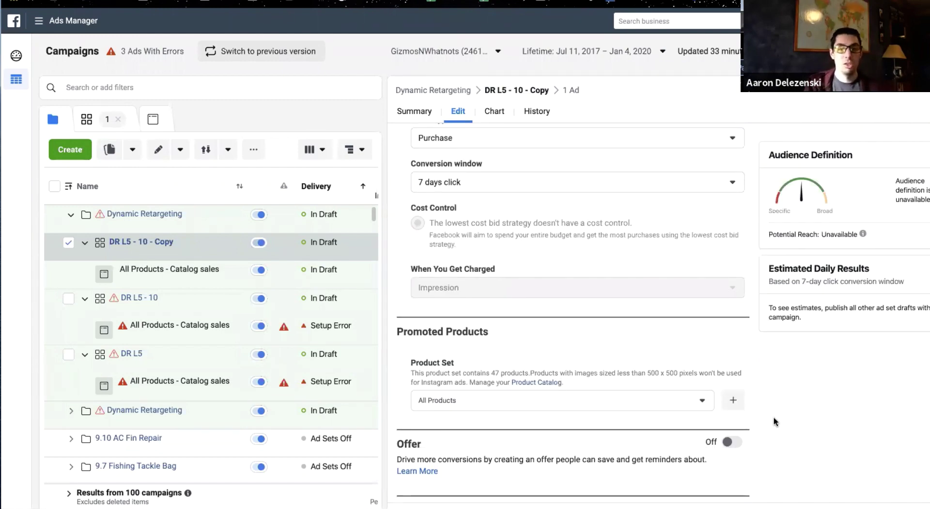
pyautogui.scroll(-5, 409, 363)
pyautogui.scroll(-1, 402, 344)
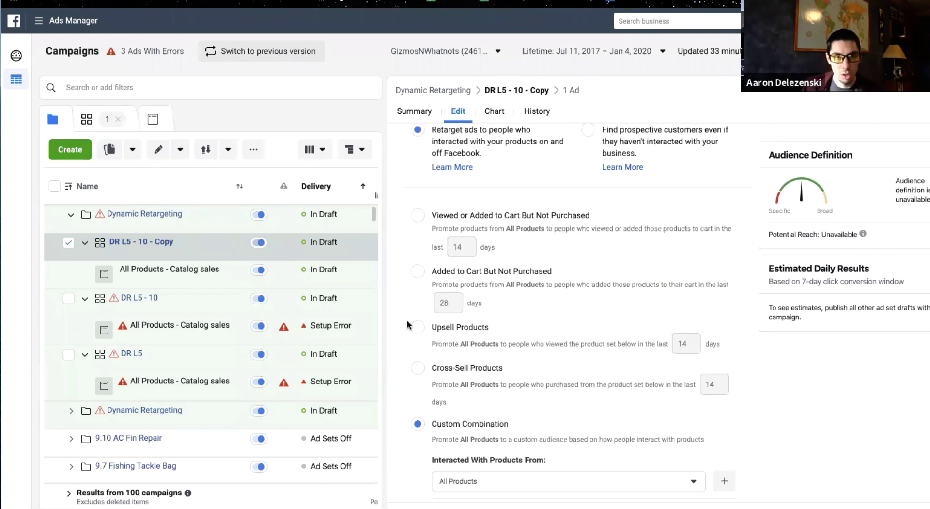
pyautogui.scroll(2, 412, 340)
pyautogui.scroll(-4, 431, 320)
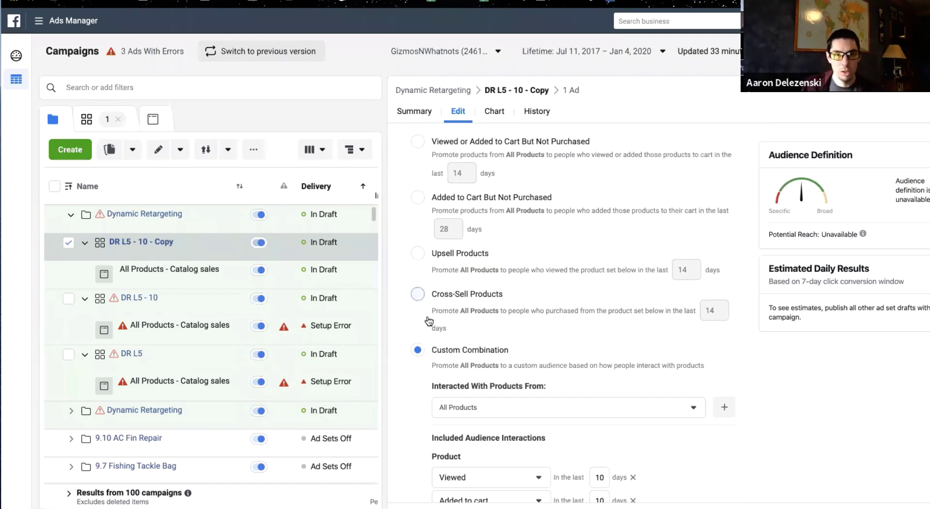
pyautogui.click(423, 319)
pyautogui.doubleClick(715, 314)
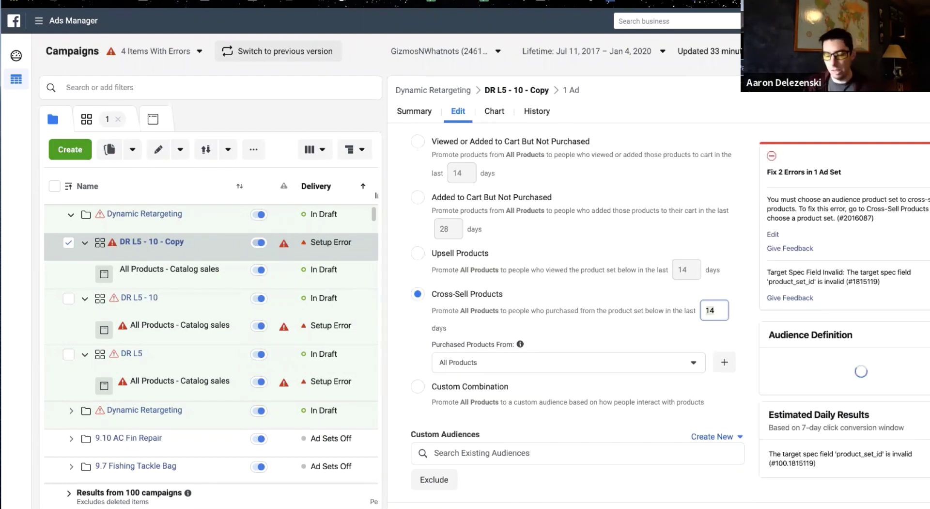
pyautogui.write('30')
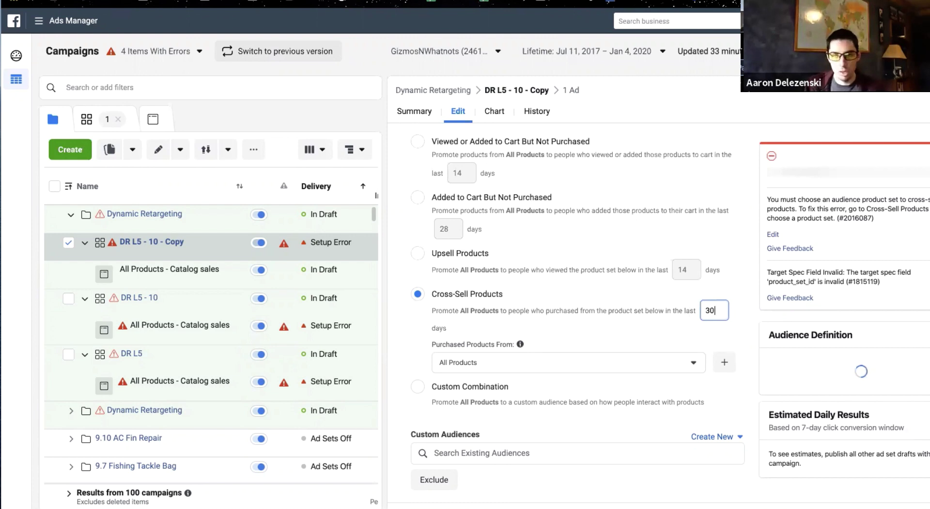
pyautogui.press('BackSpace')
pyautogui.press('BackSpace')
pyautogui.write('40')
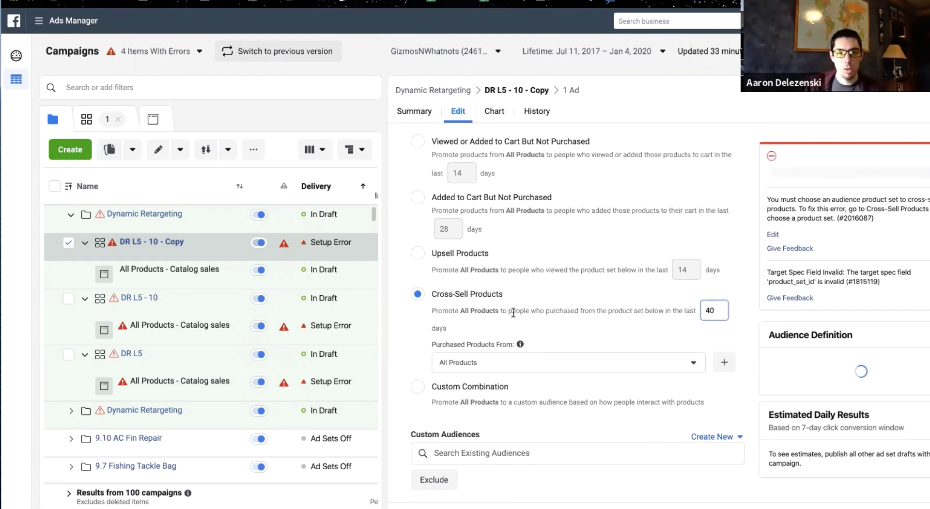
pyautogui.click(592, 313)
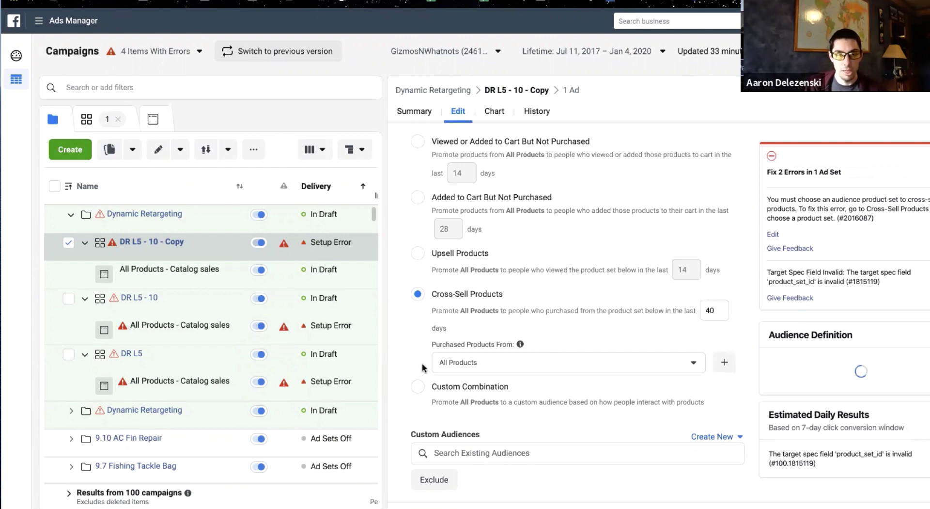
# Search the existing custom audiences for "purch" and clear the search without adding an audience
pyautogui.scroll(-4, 402, 364)
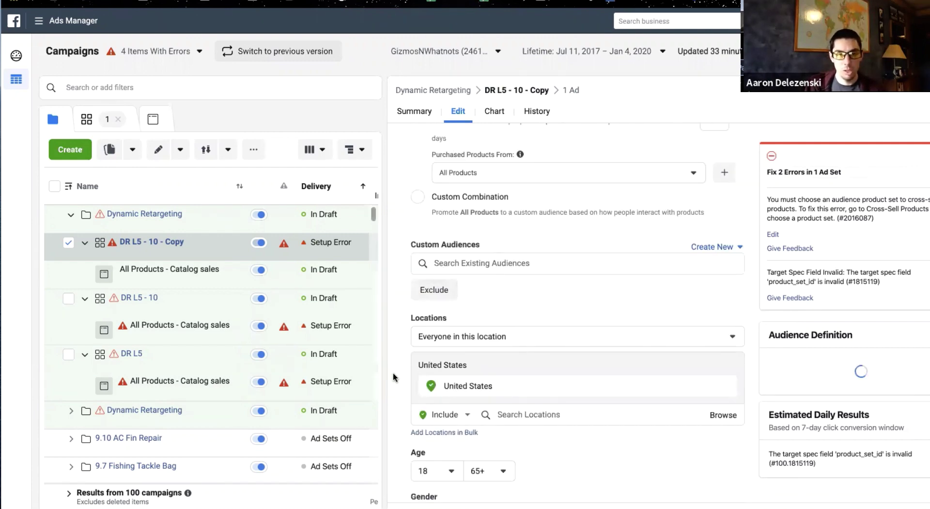
pyautogui.scroll(2, 436, 300)
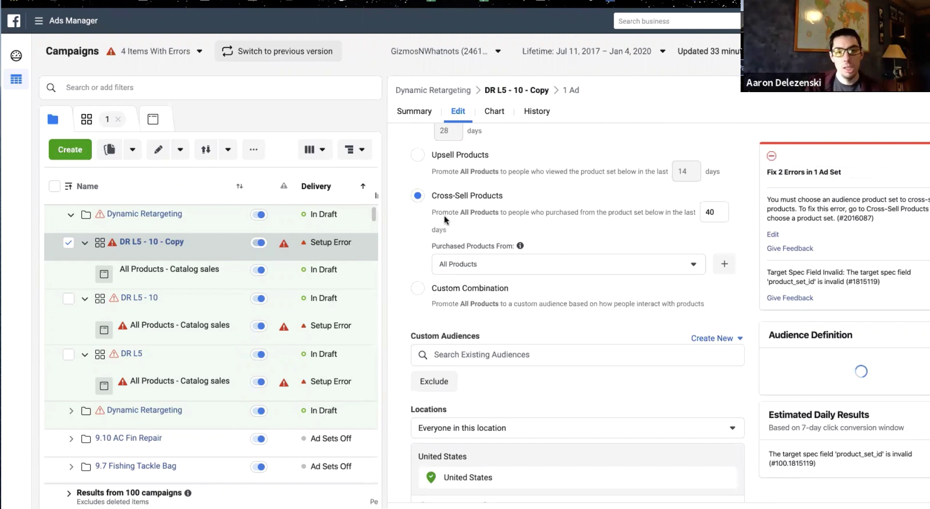
pyautogui.click(444, 351)
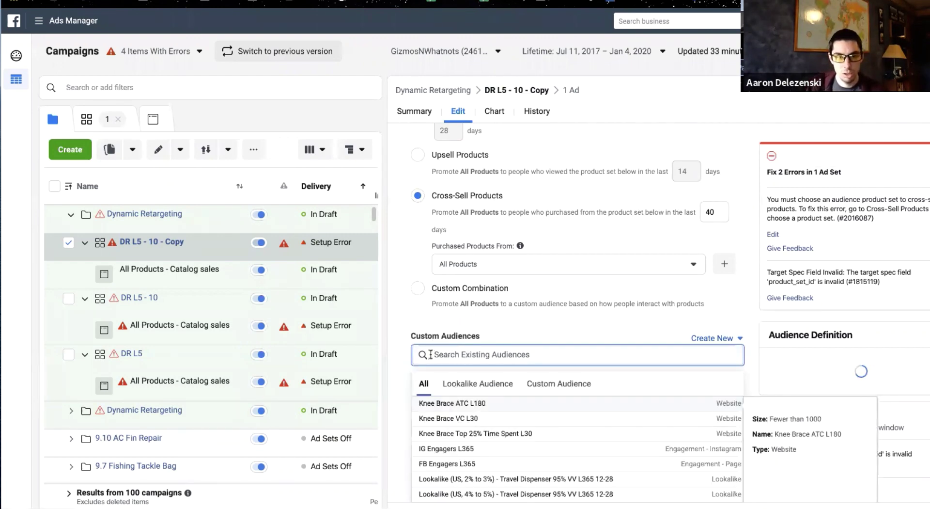
pyautogui.write('purch')
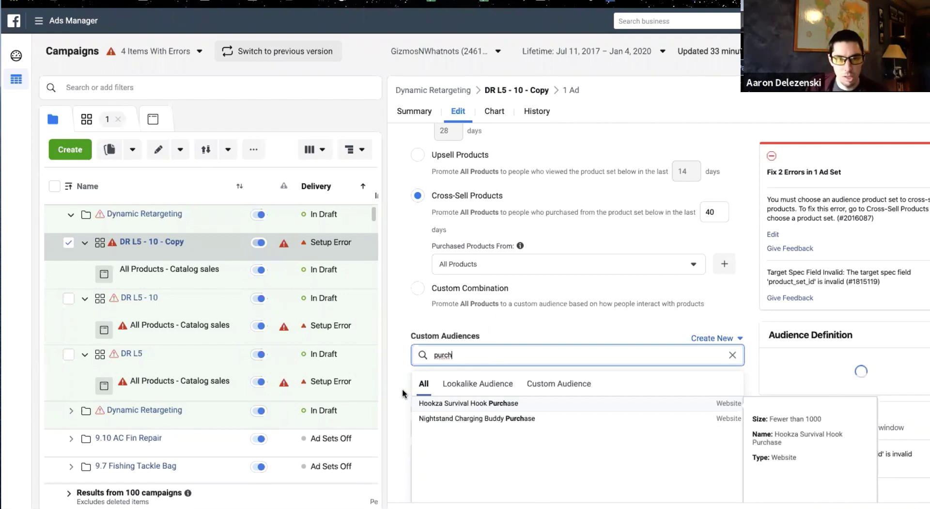
pyautogui.press('BackSpace')
pyautogui.press('BackSpace')
pyautogui.press('BackSpace')
pyautogui.press('BackSpace')
pyautogui.press('BackSpace')
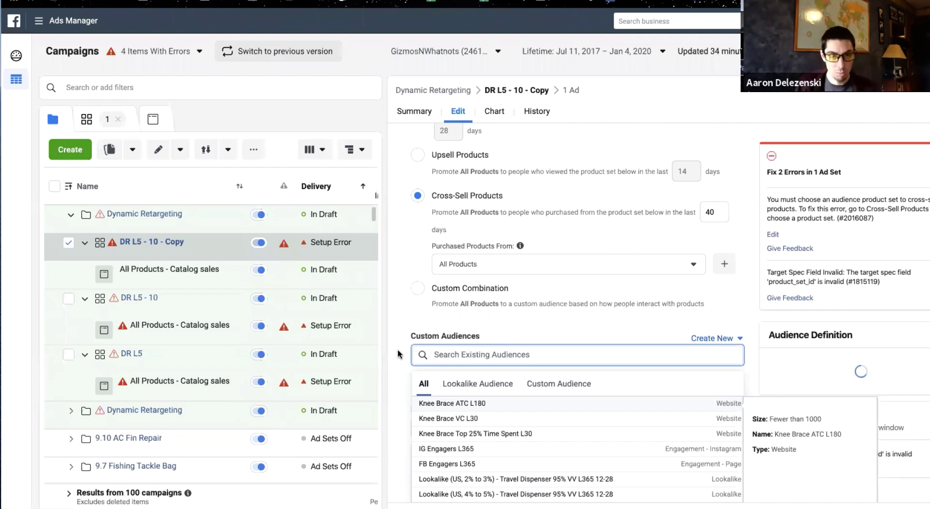
pyautogui.click(399, 354)
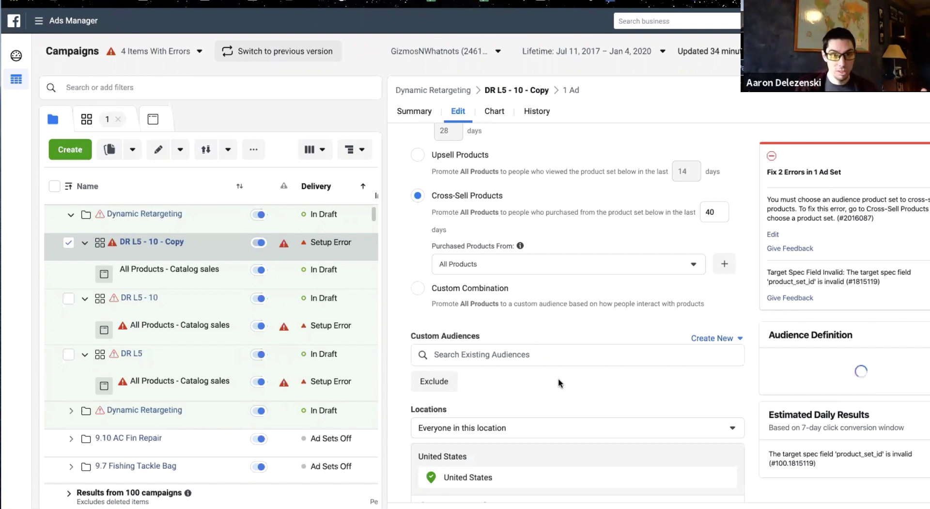
# Switch the retargeting audience to Custom Combination, and add a Purchased exclusion with its days value cleared
pyautogui.click(416, 290)
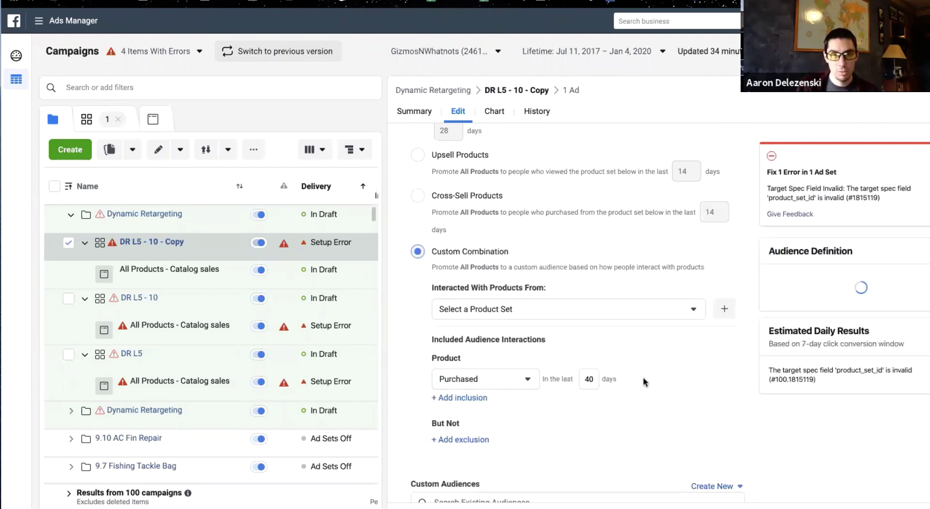
pyautogui.scroll(-1, 436, 368)
pyautogui.scroll(-1, 436, 367)
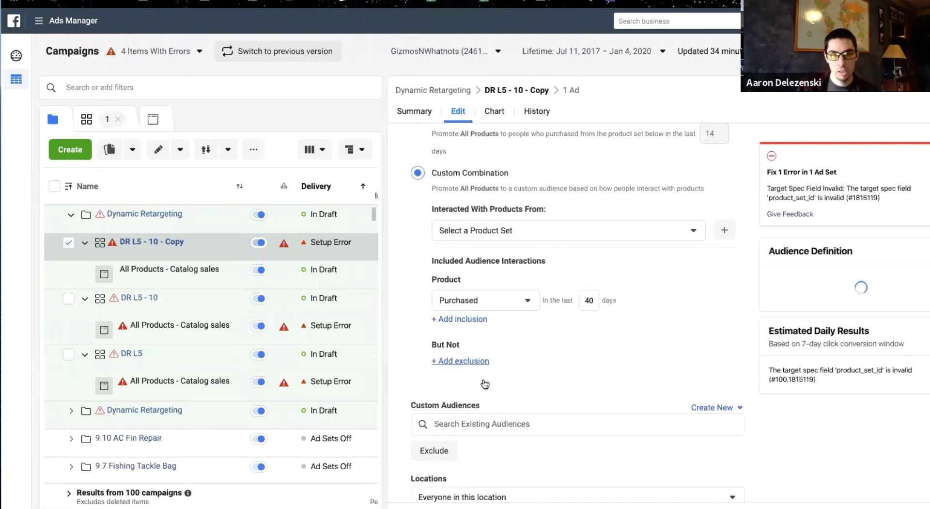
pyautogui.click(461, 360)
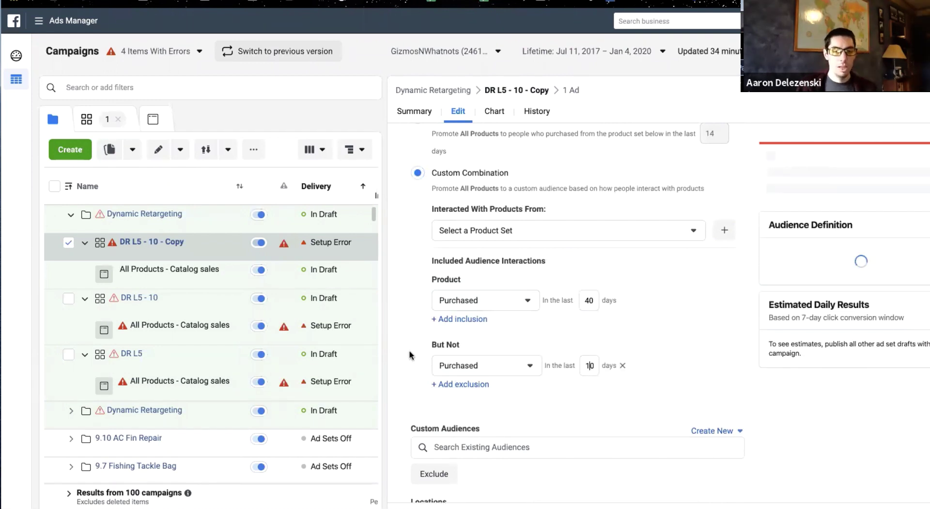
pyautogui.doubleClick(587, 366)
pyautogui.press('BackSpace')
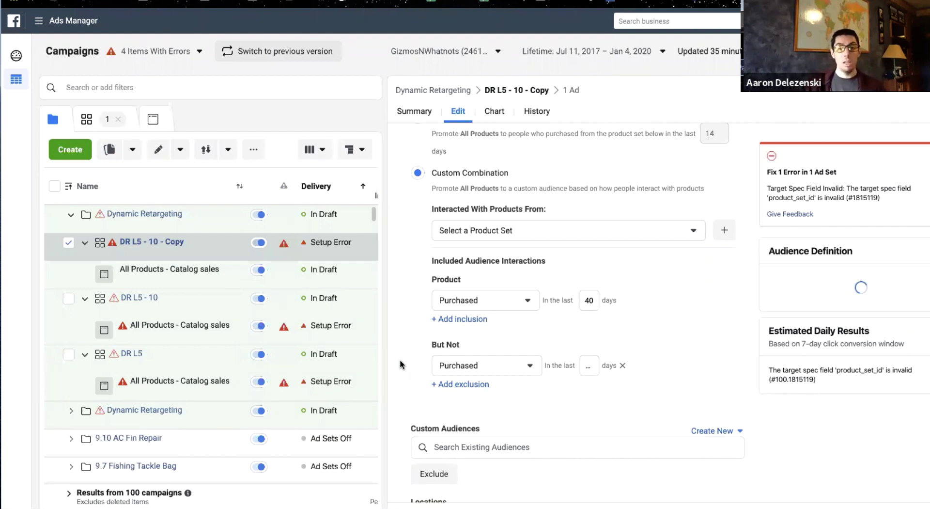
# Rename the DR L5 - 10 - Copy ad set as DR L30-40 Purchasers
pyautogui.scroll(-1, 401, 360)
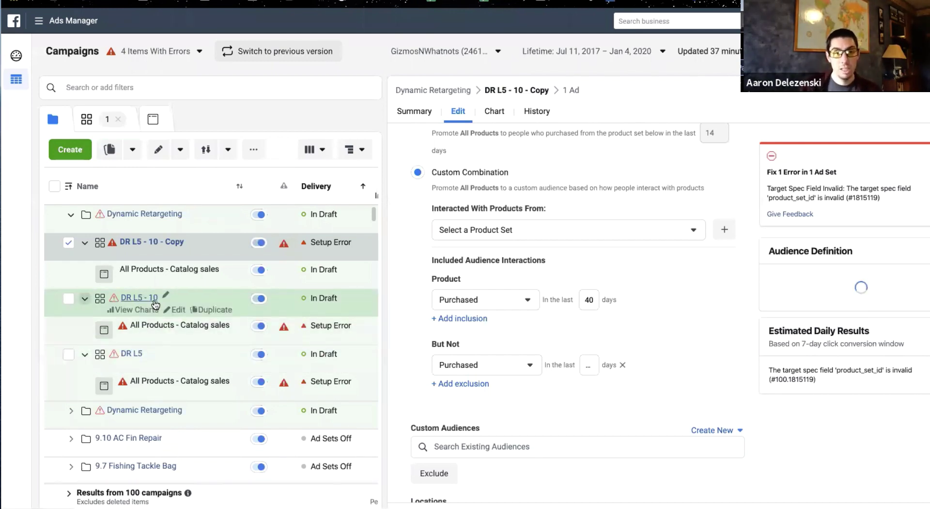
pyautogui.scroll(2, 463, 229)
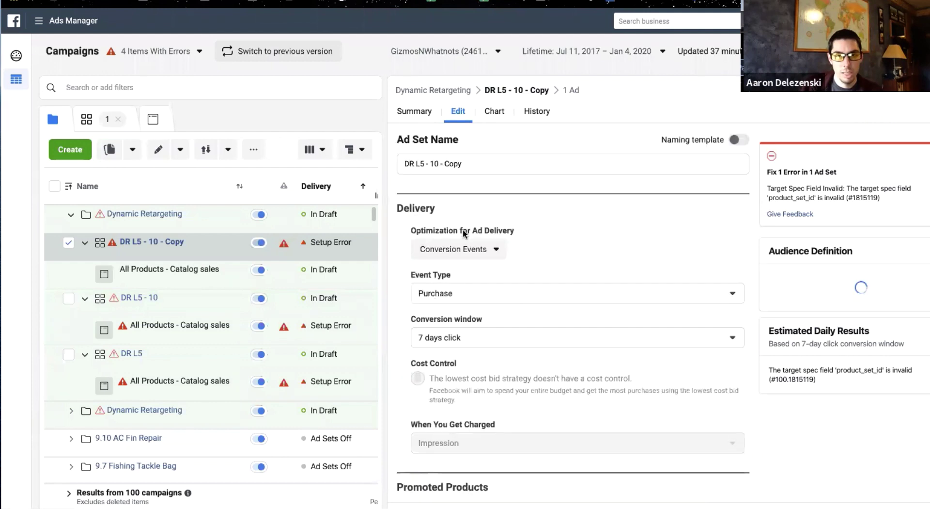
pyautogui.moveTo(462, 163); pyautogui.dragTo(420, 164)
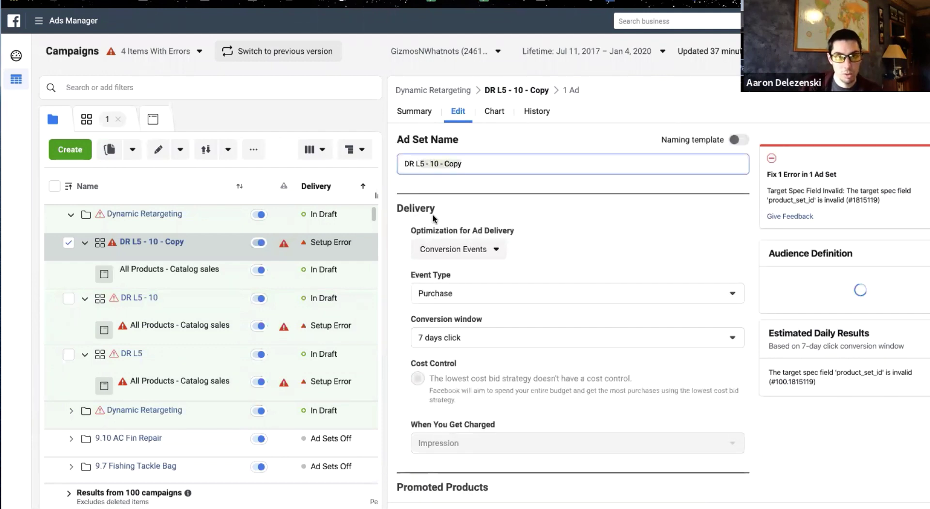
pyautogui.write('30-40 Purchasers')
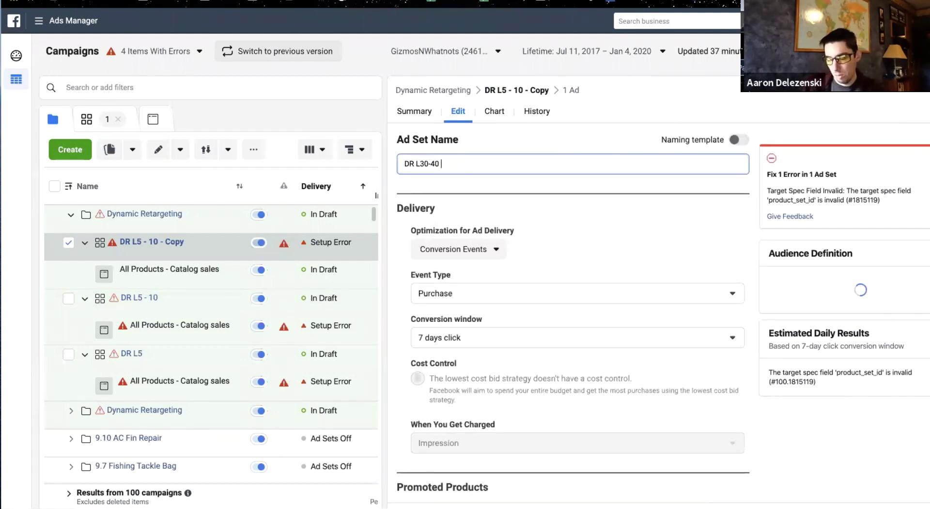
pyautogui.click(458, 192)
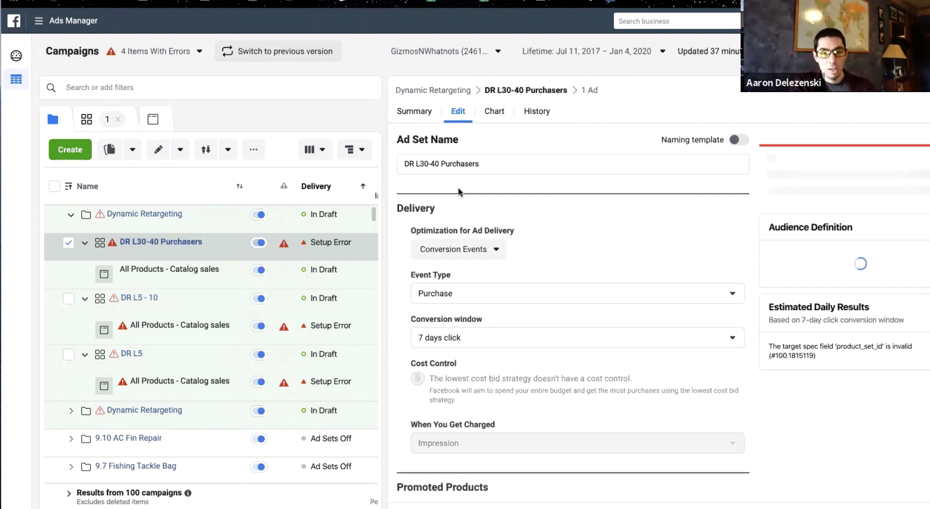